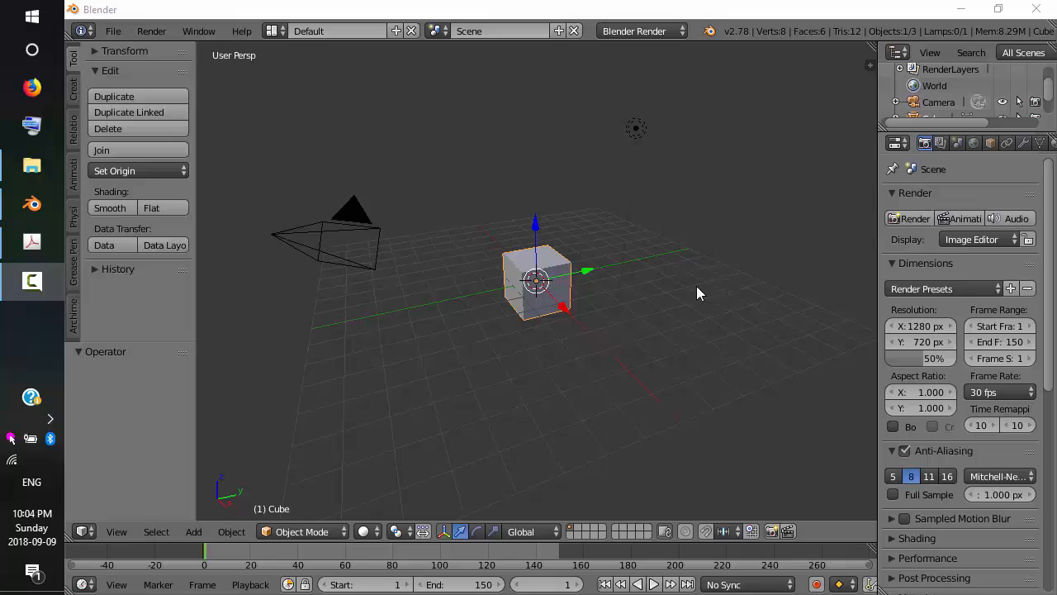
Delete the default cube from the scene.
left_click(693, 19)
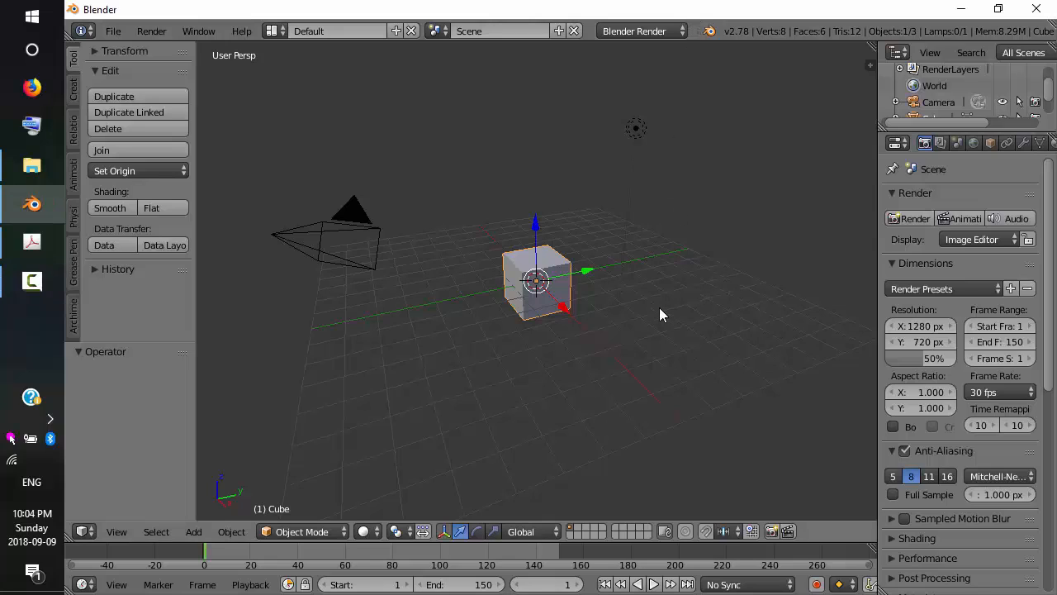
key("x")
left_click(635, 310)
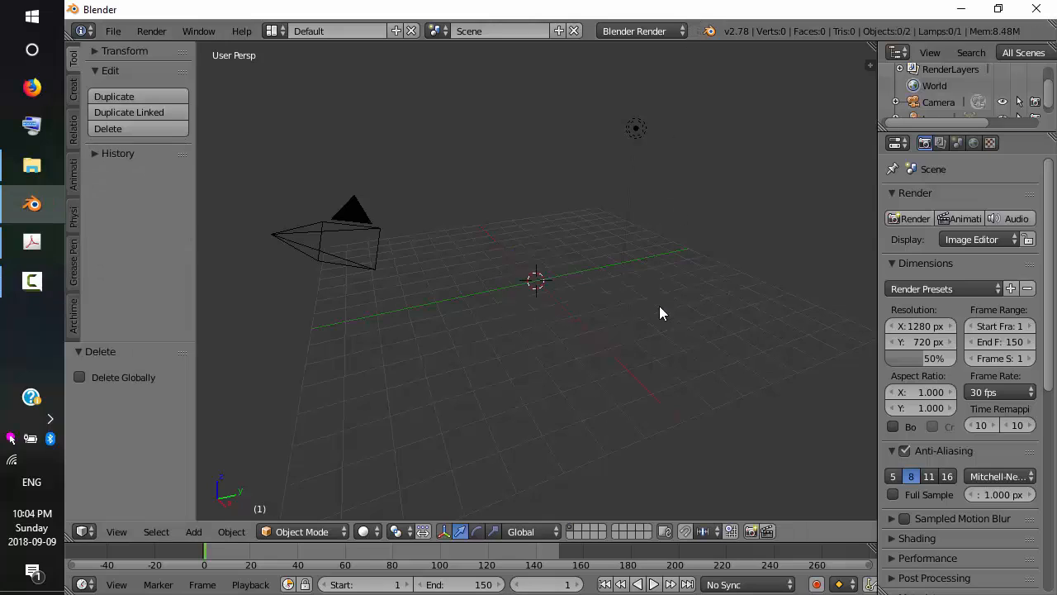
Add a plane mesh at the scene origin and set its radius to 5.
key("shift+a")
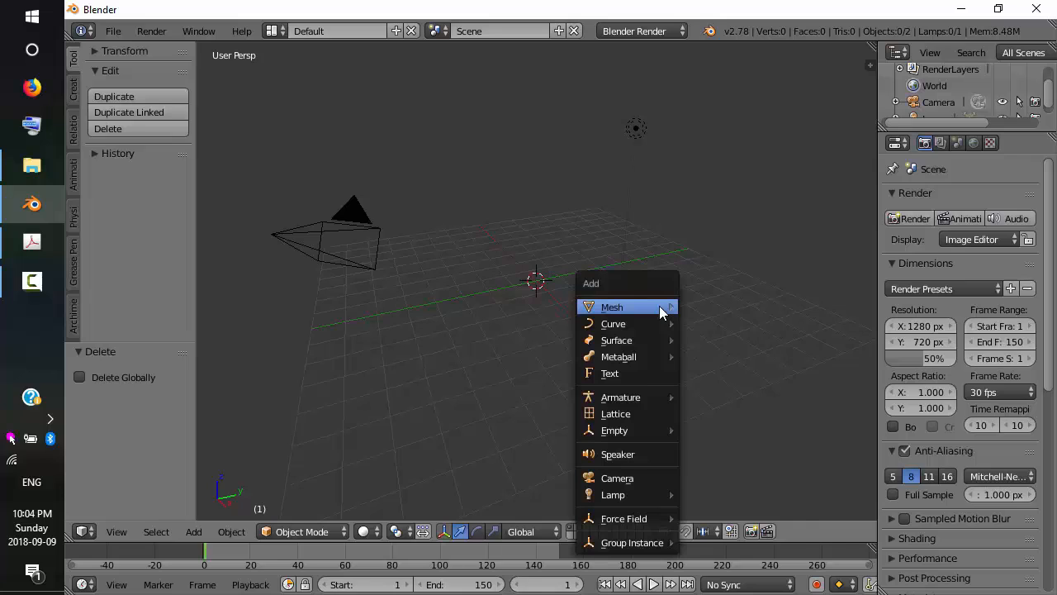
mouse_move(660, 308)
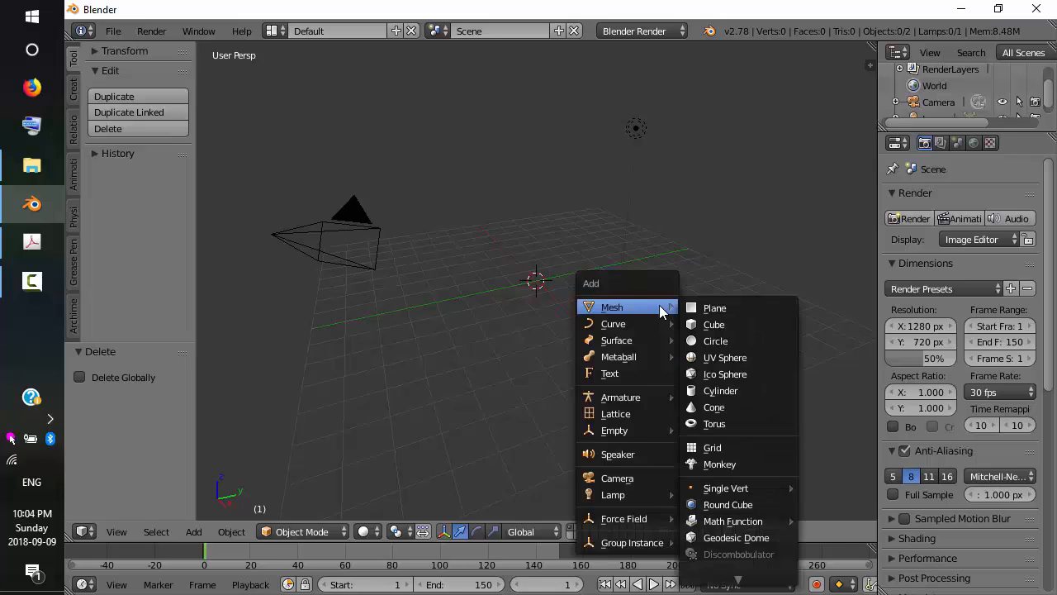
left_click(708, 309)
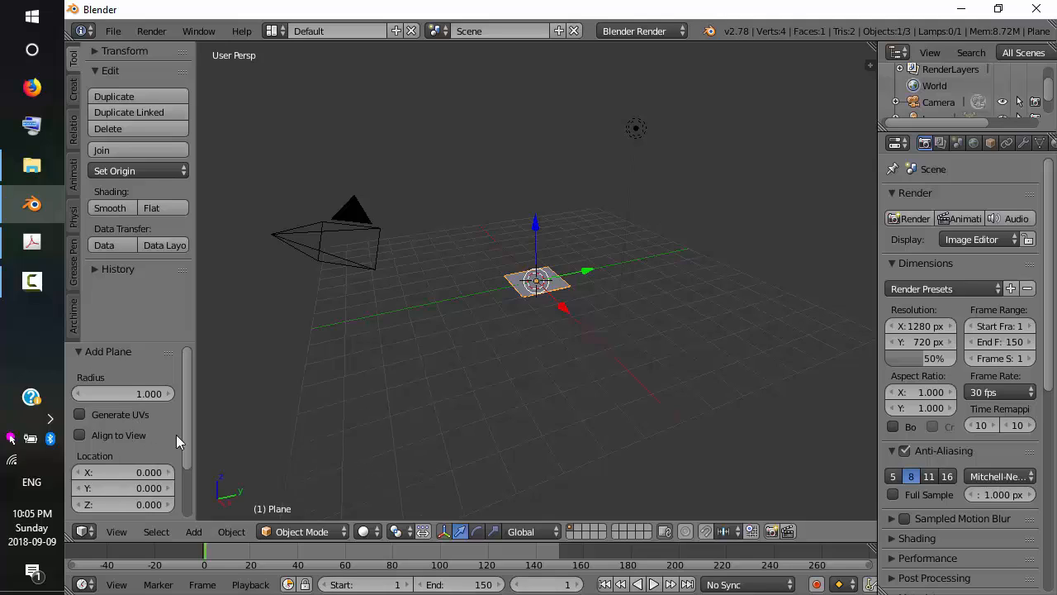
left_click(142, 396)
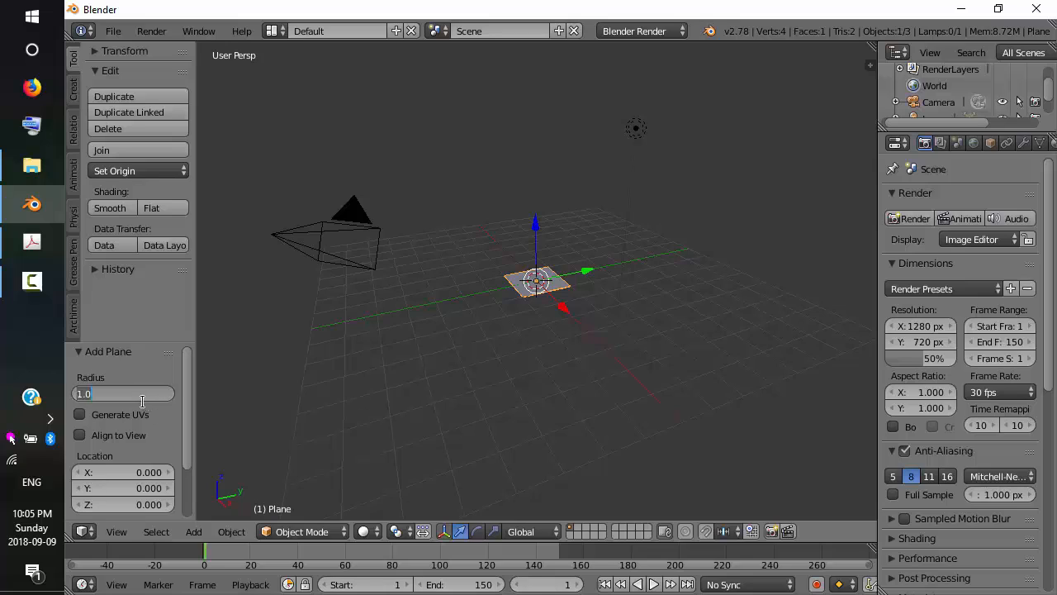
type("5")
key("Return")
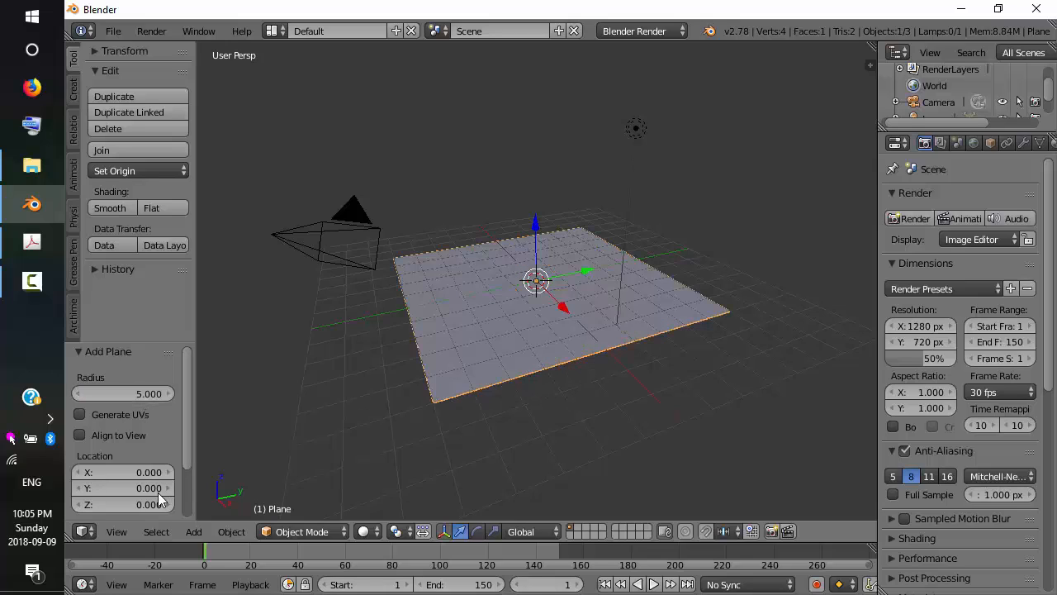
Try a 45° rotation of the plane about Z and return the rotation to 0°.
scroll(187, 457, "down", 3)
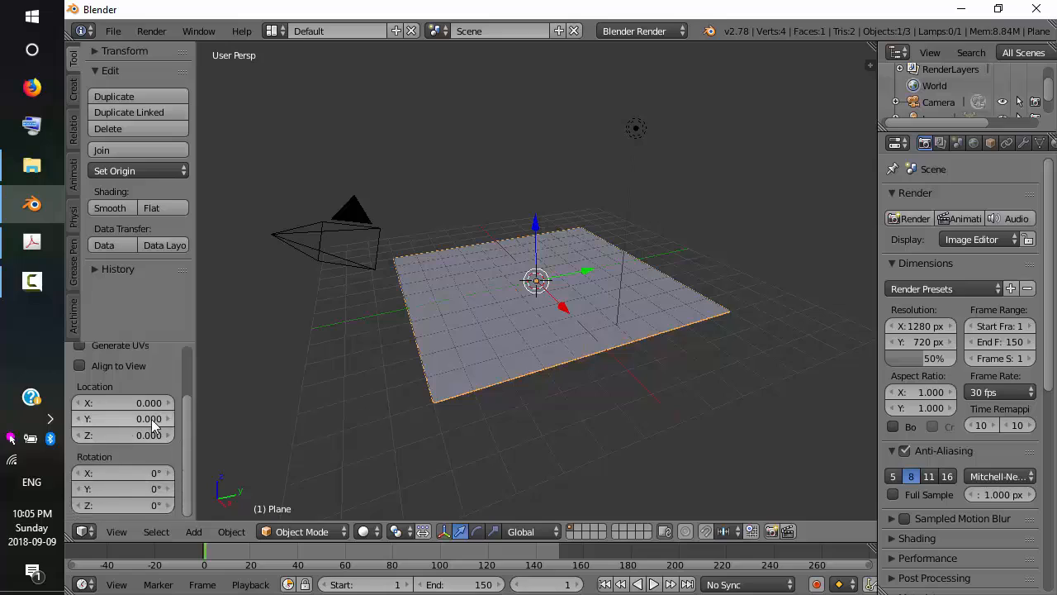
left_click(146, 504)
type("45")
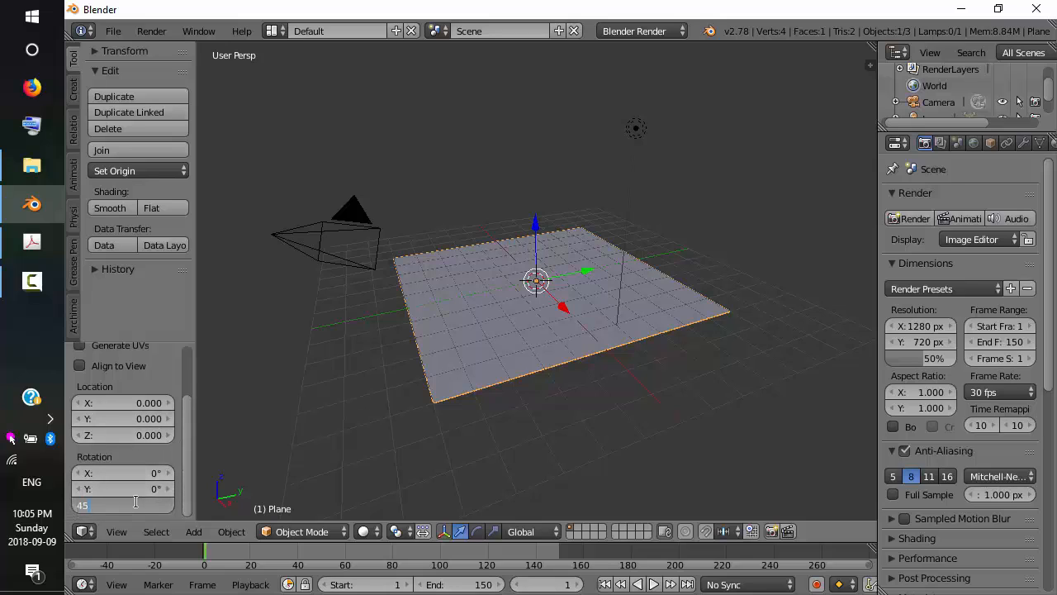
key("Return")
left_click(137, 503)
type("0")
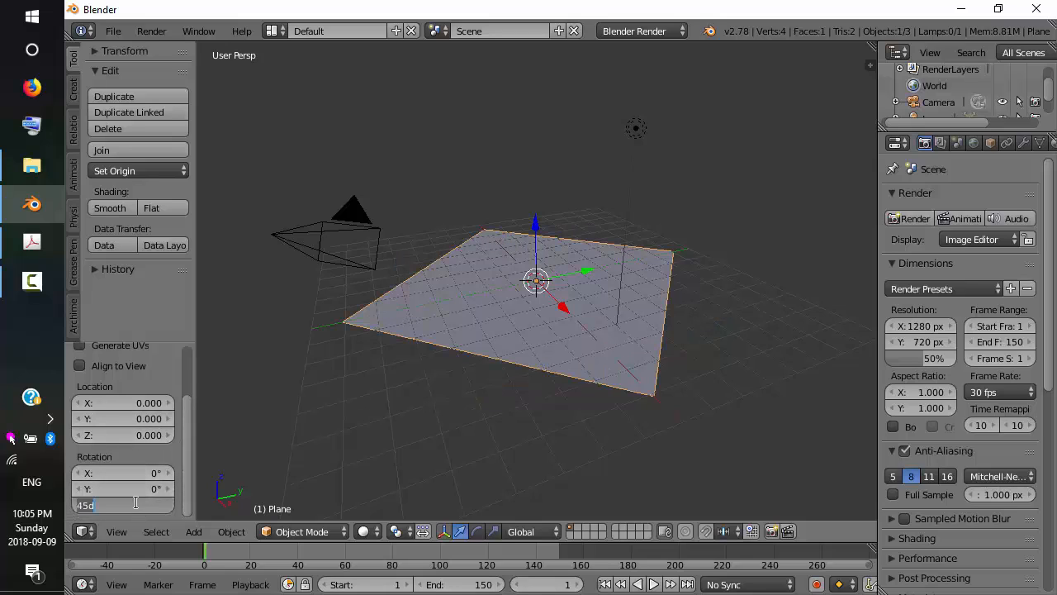
key("Return")
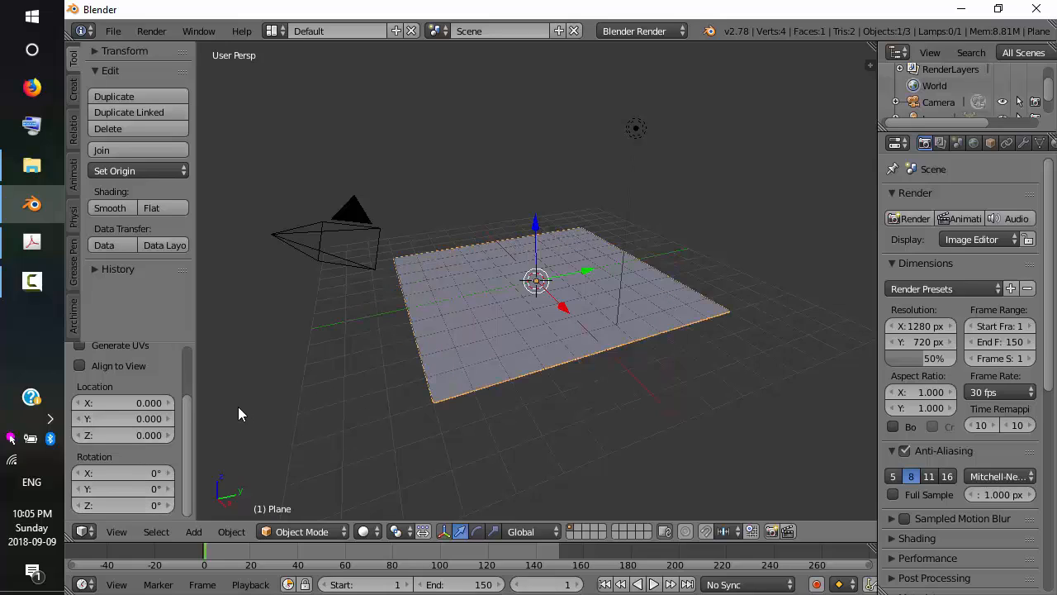
Raise the plane along the Z axis by about 0.73 units.
scroll(189, 410, "up", 3)
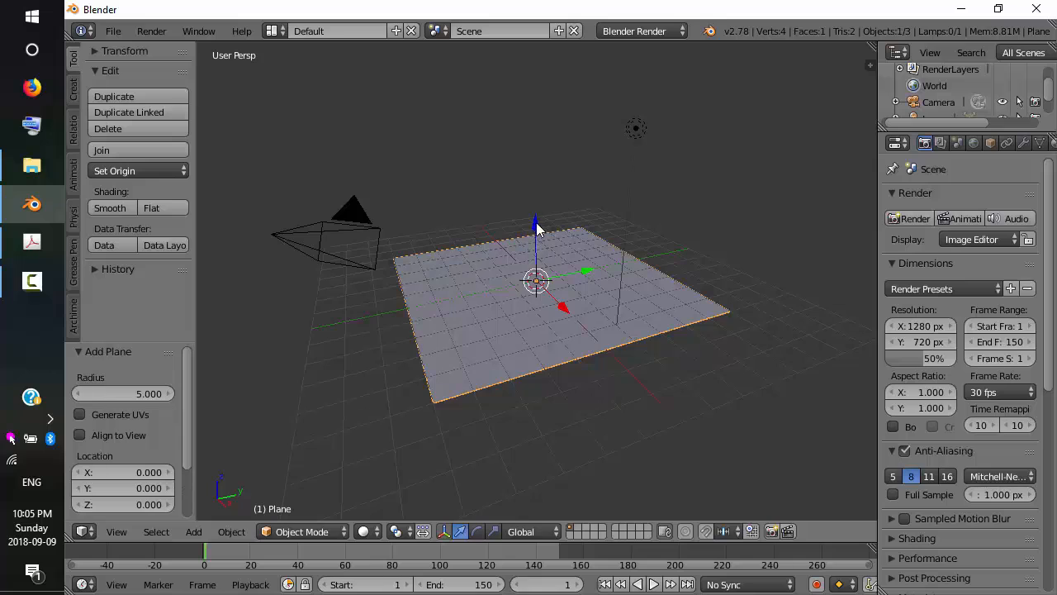
left_click_drag(536, 222, 536, 206)
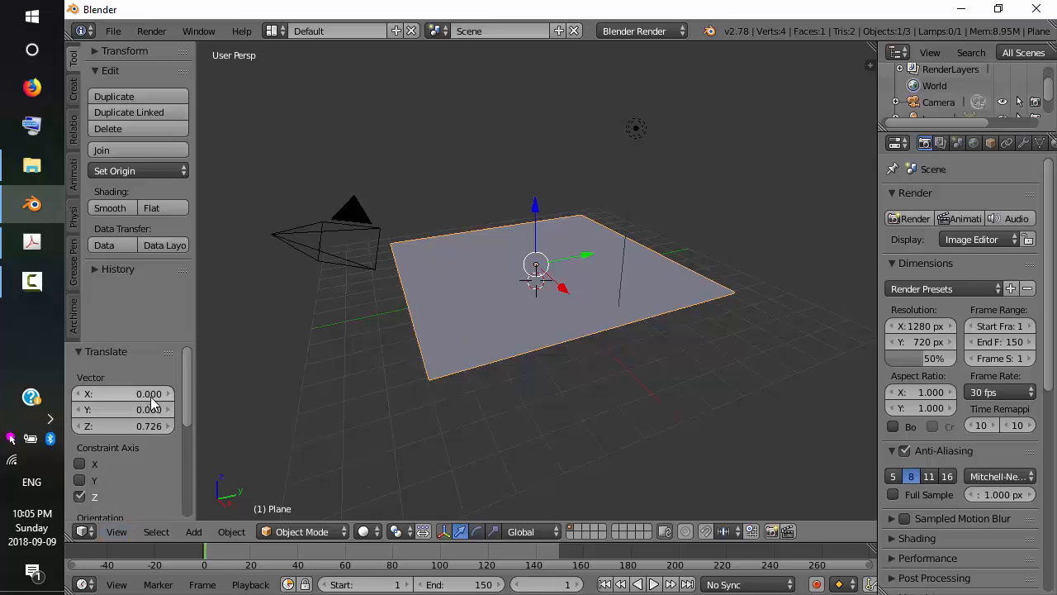
middle_click_drag(597, 309, 588, 340)
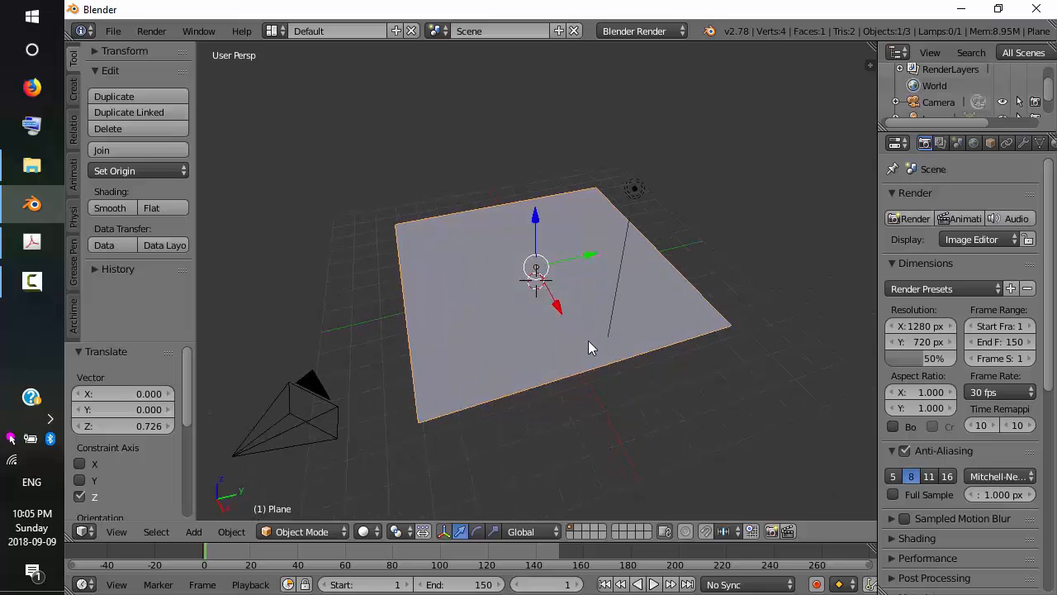
Add a gear mesh at the scene origin and set its number of teeth to 24.
key("shift+a")
mouse_move(592, 330)
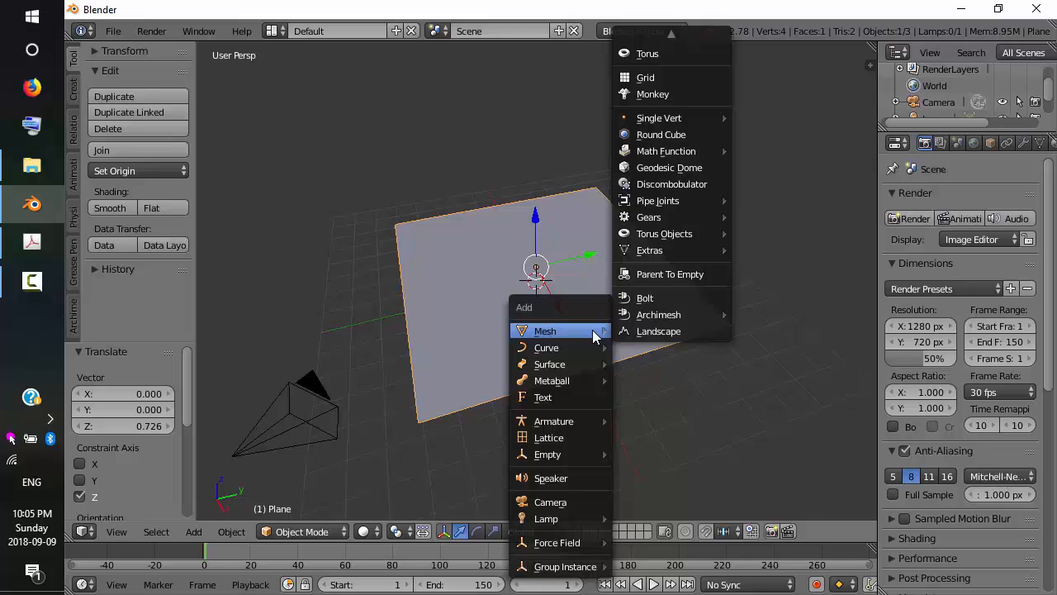
mouse_move(657, 219)
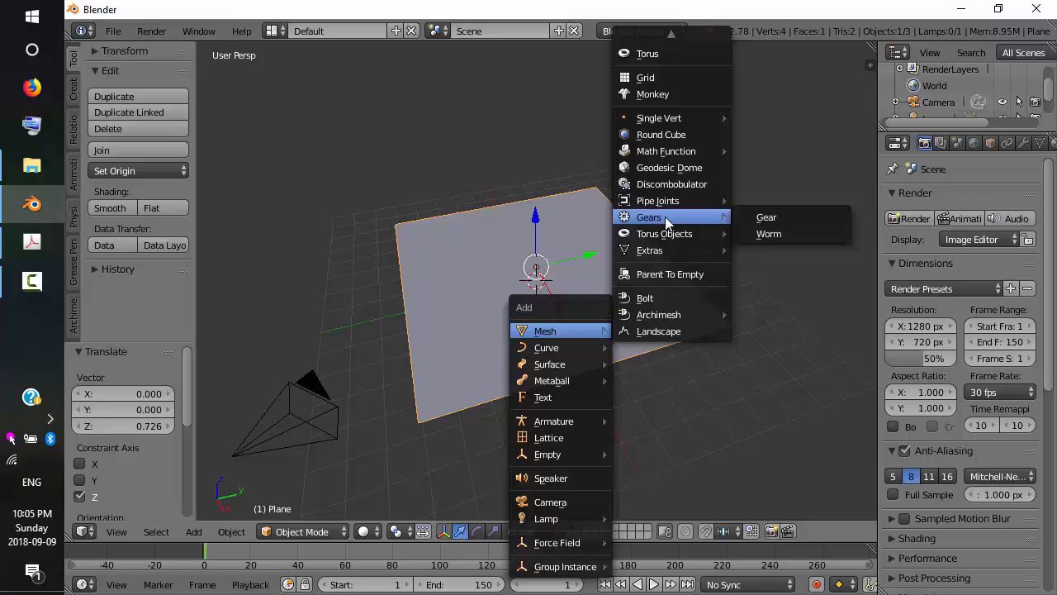
left_click(754, 215)
middle_click_drag(668, 337, 627, 100)
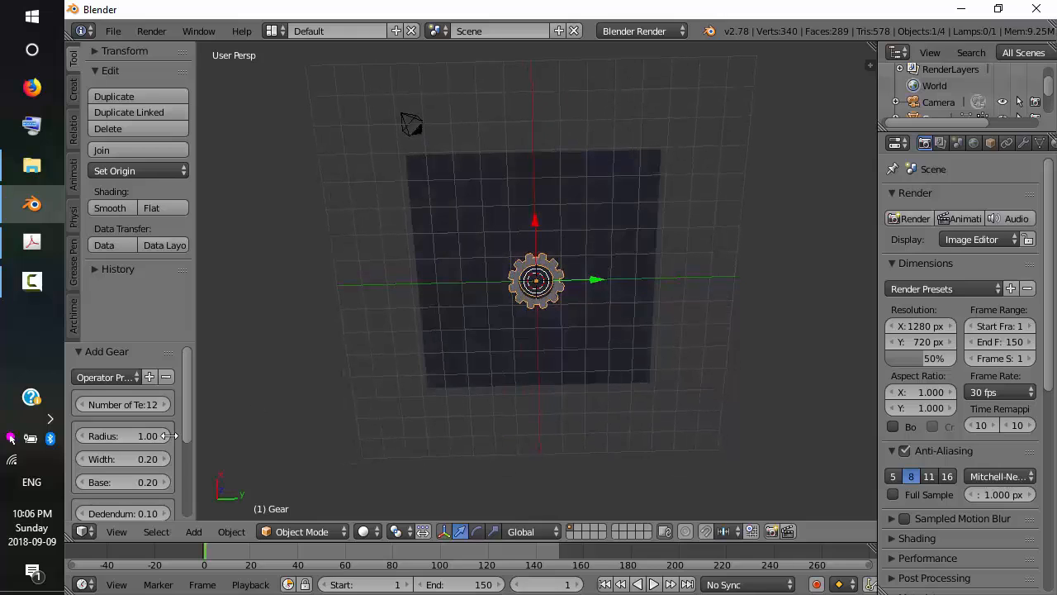
left_click(141, 405)
type("24")
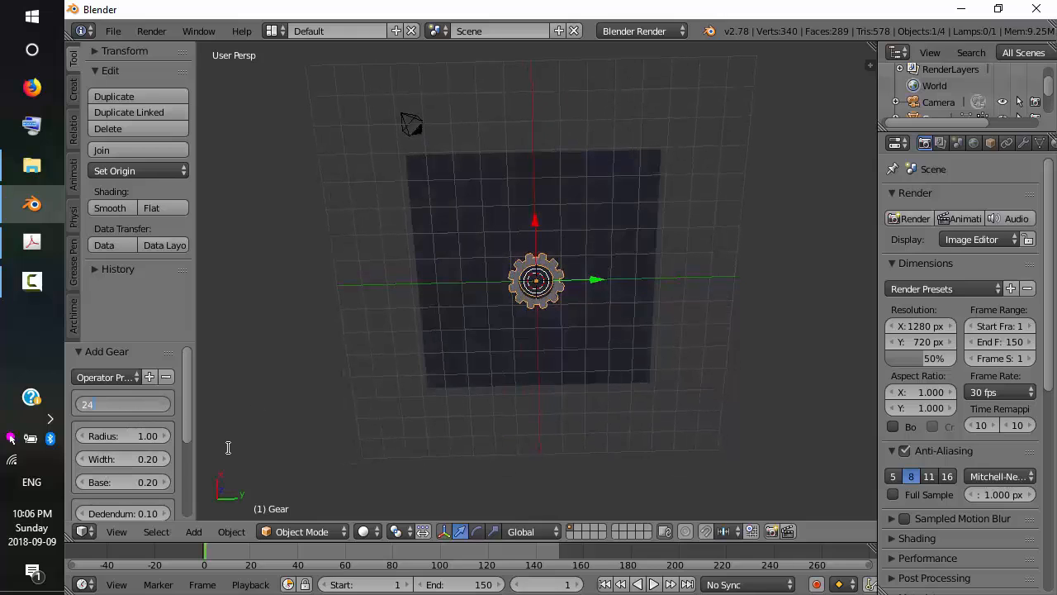
key("Return")
Set the gear's radius to 4, its width to 0.4 and its base to 0.4.
left_click(146, 436)
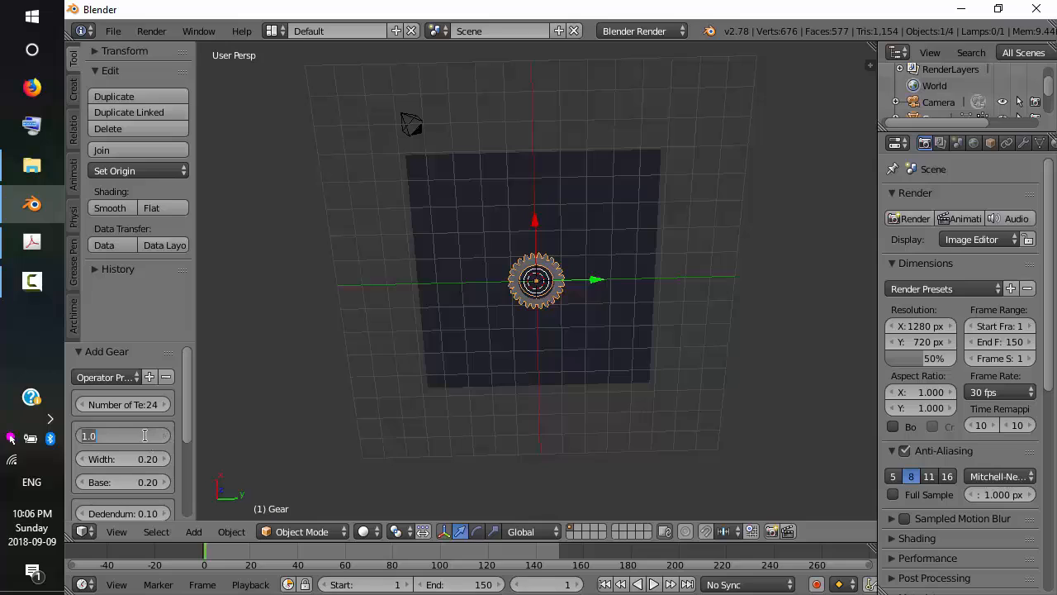
type("4")
key("Return")
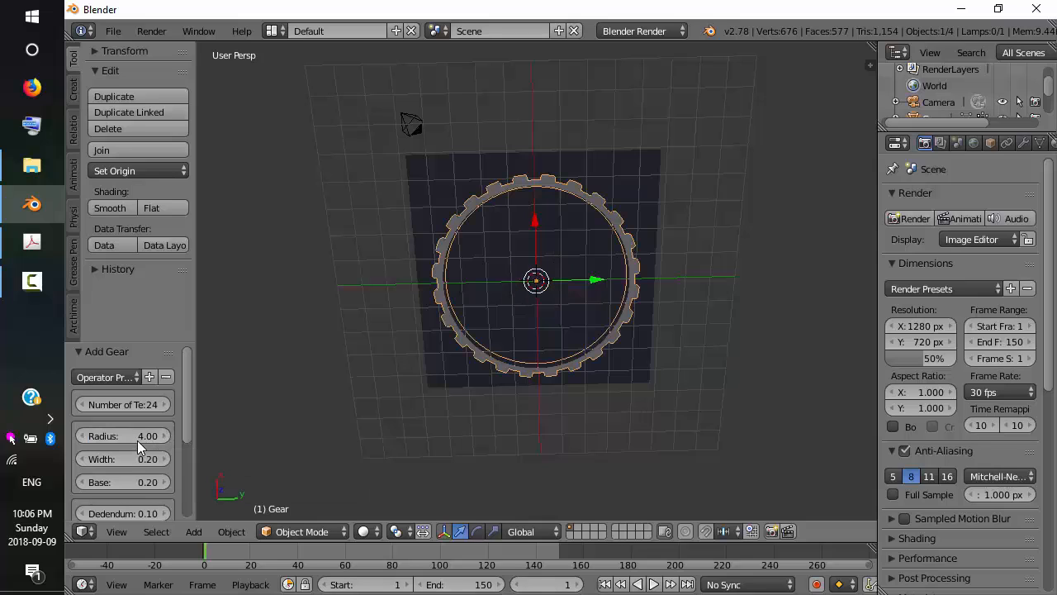
left_click(136, 458)
key("BackSpace")
key("Return")
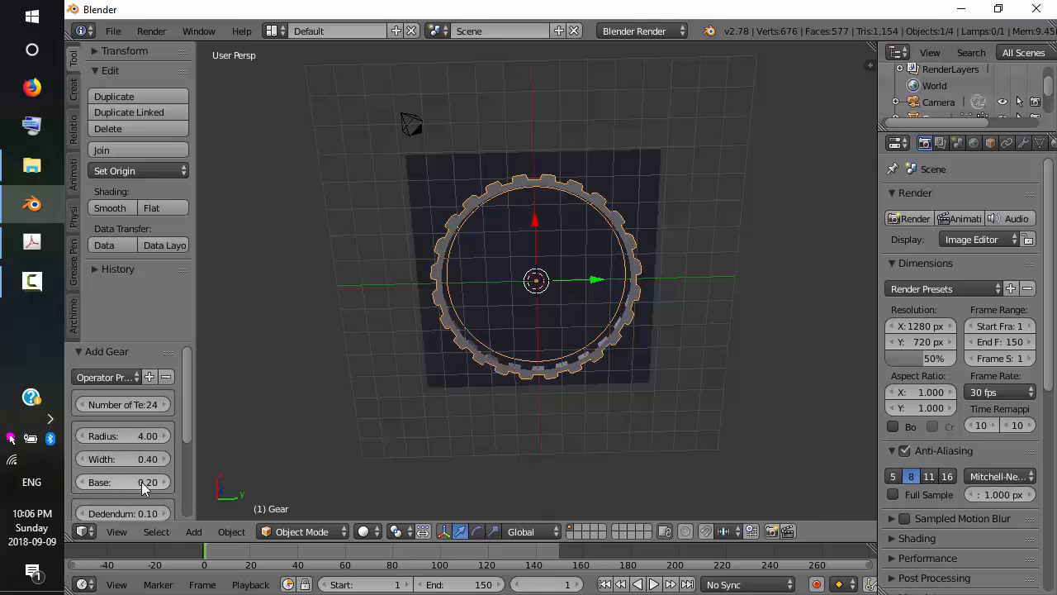
left_click(141, 482)
key("BackSpace")
type(".4")
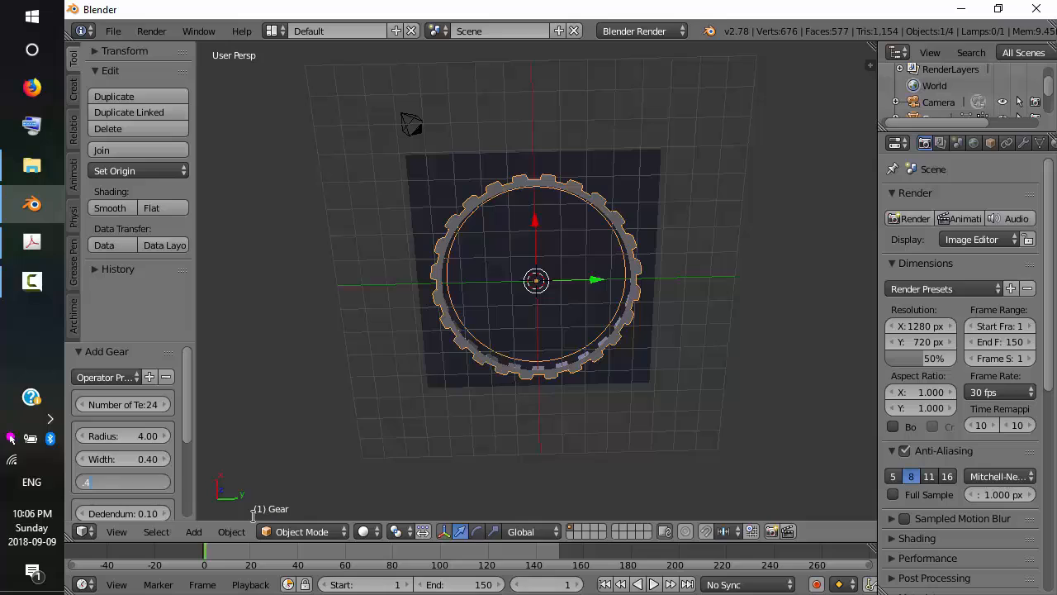
key("Return")
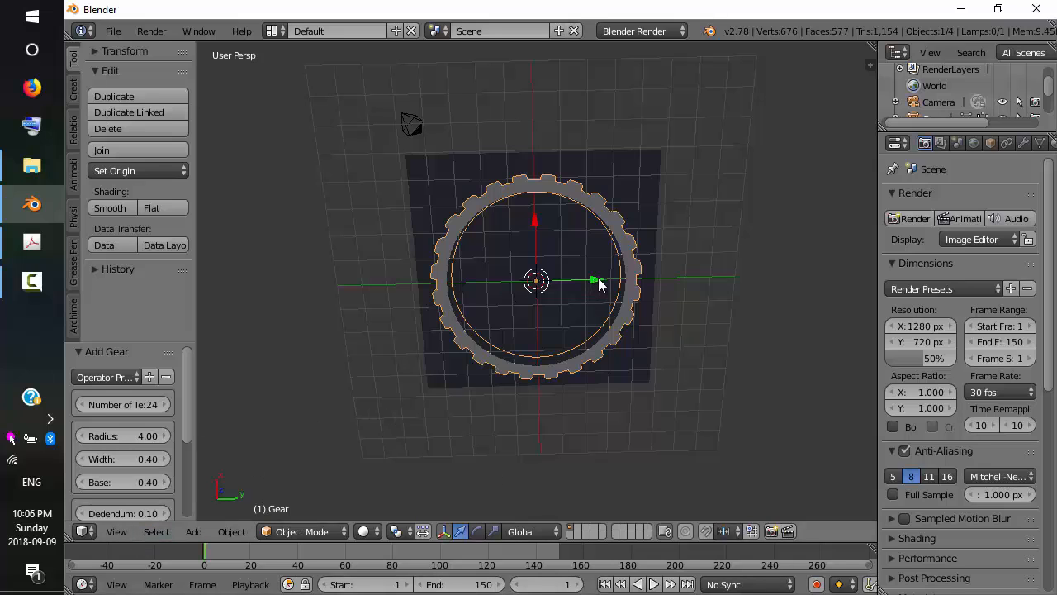
Move the gear about 4.09 units along the positive Y axis so it extends past the plane's edge.
left_click_drag(597, 278, 691, 287)
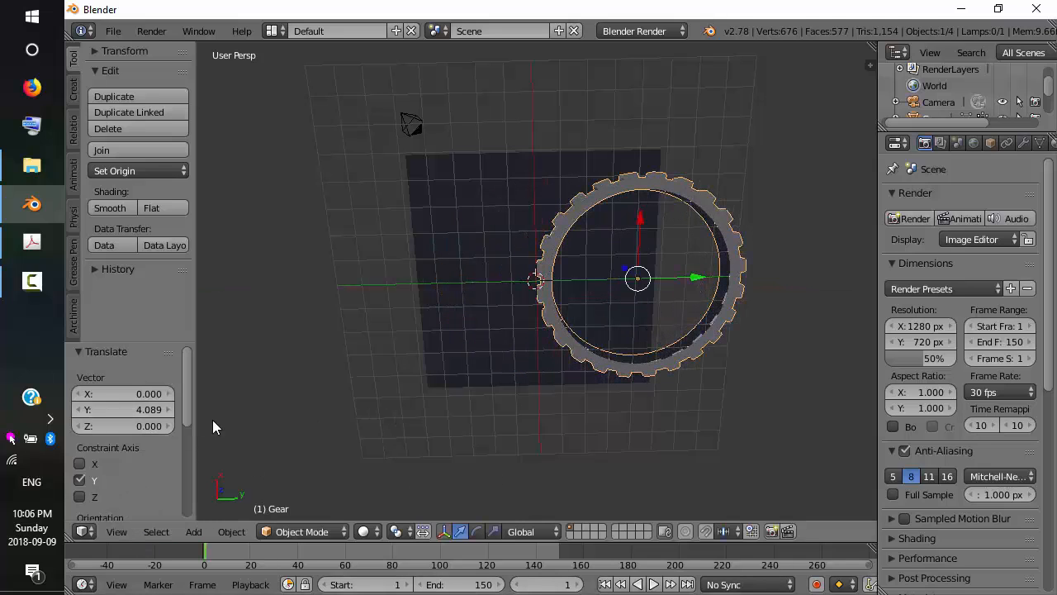
middle_click_drag(533, 343, 569, 451)
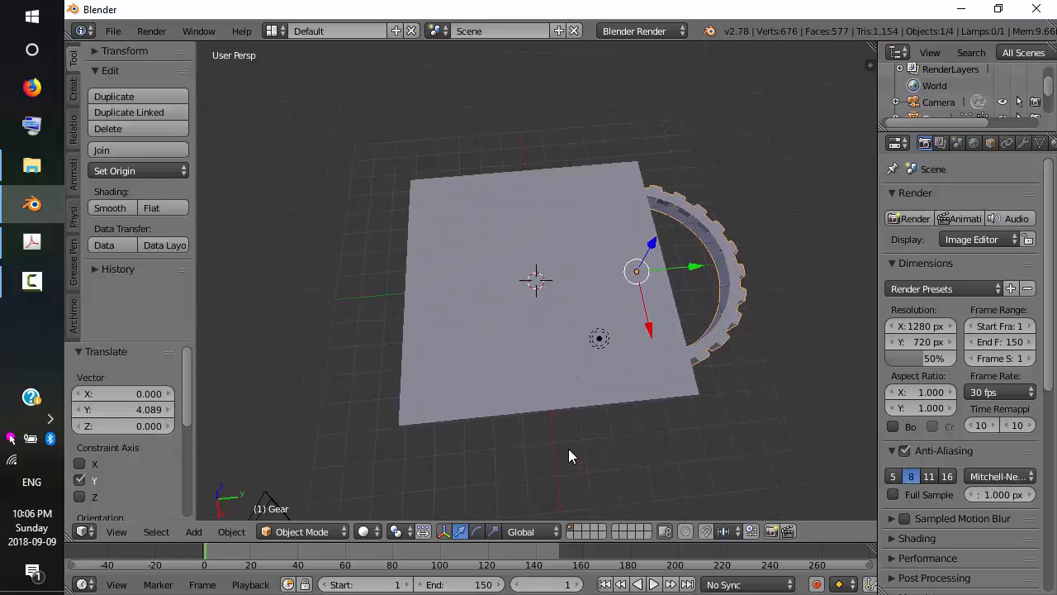
Add a monkey mesh at the scene origin and set its radius to 2.
key("shift+a")
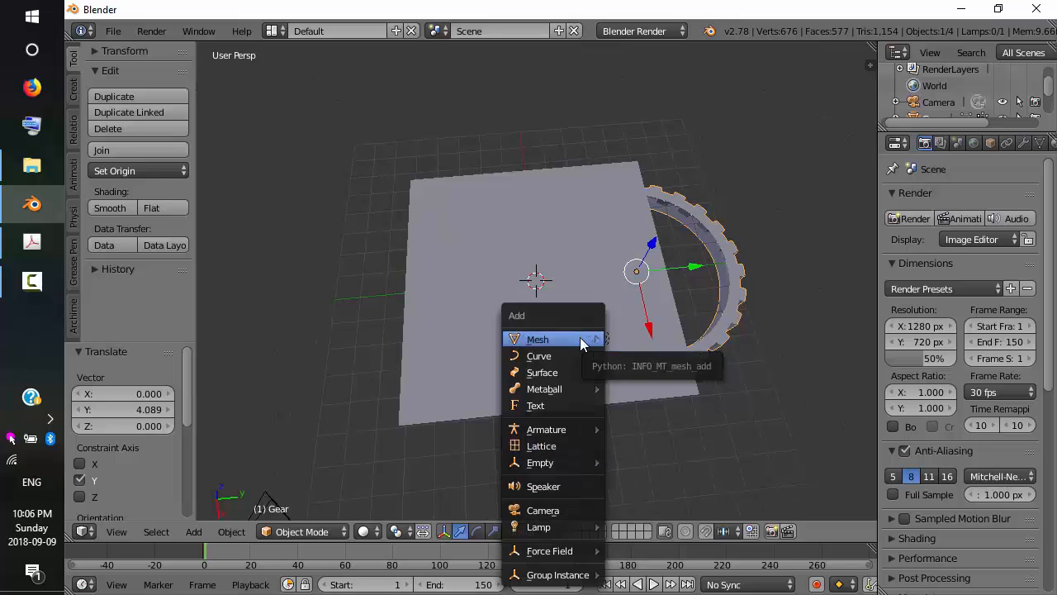
mouse_move(561, 339)
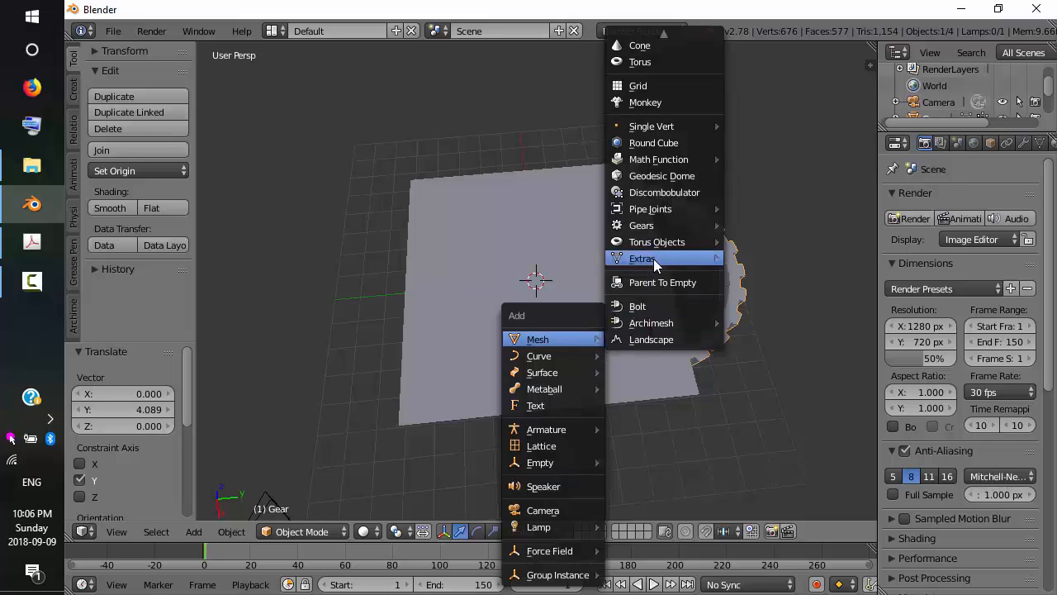
left_click(662, 100)
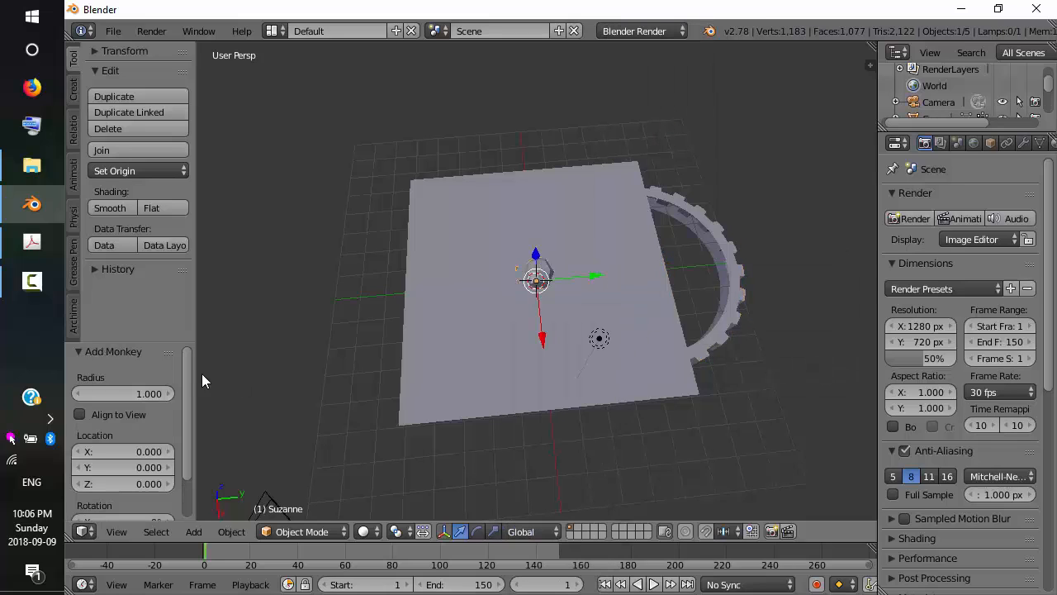
left_click(142, 392)
type("2")
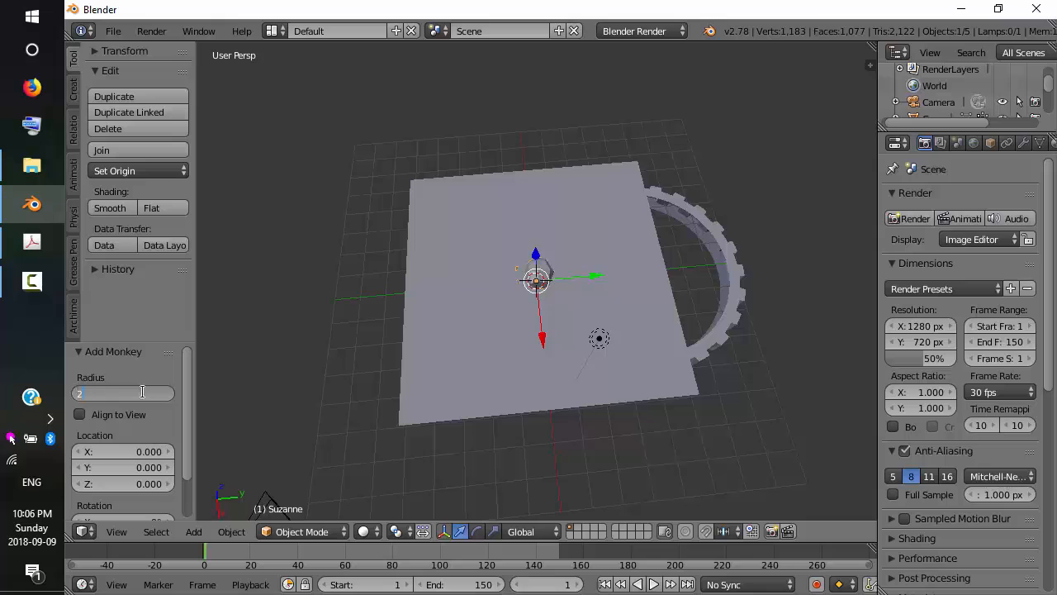
key("Return")
Raise the monkey head about 3.14 units along the Z axis so it sits above the plane.
middle_click_drag(597, 318, 538, 231)
key("g")
key("z")
left_click_drag(536, 178, 535, 144)
middle_click_drag(480, 322, 625, 378)
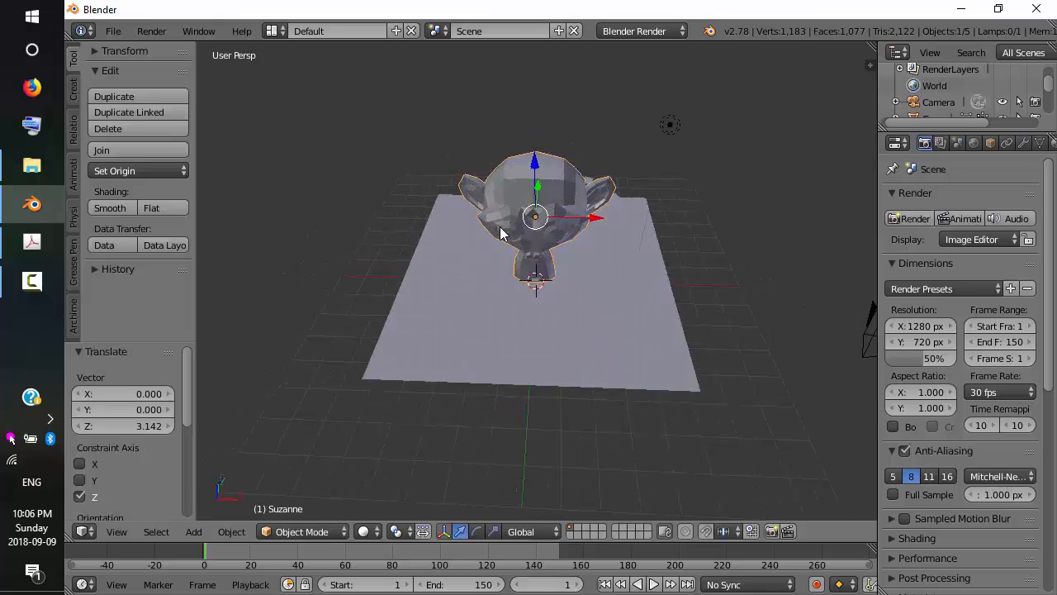
mouse_move(645, 254)
middle_mouse_down()
mouse_move(350, 345)
mouse_move(355, 246)
mouse_move(412, 355)
mouse_move(515, 302)
mouse_move(564, 223)
mouse_move(646, 241)
middle_mouse_up()
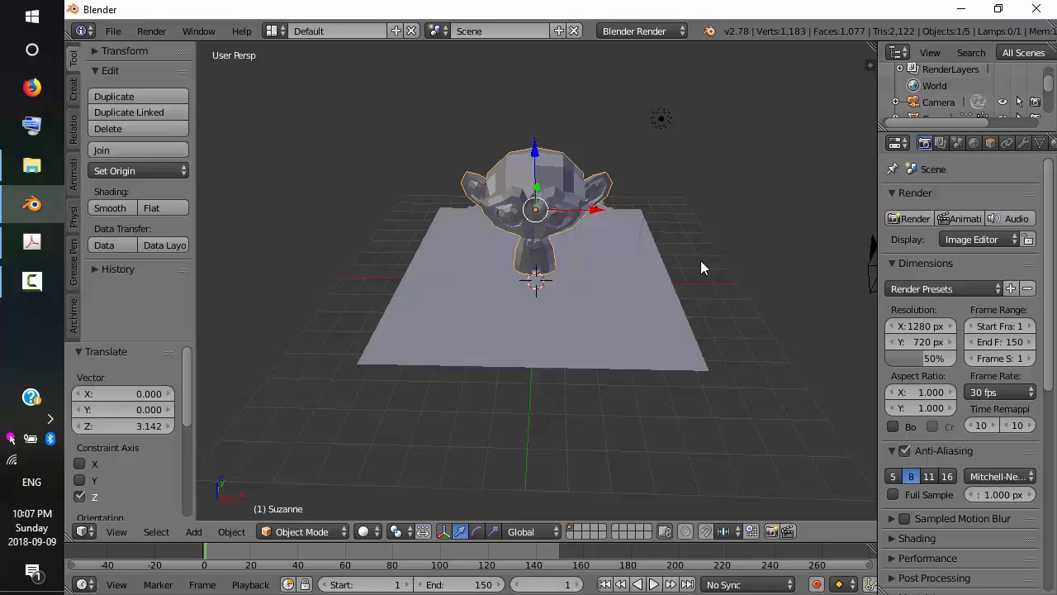
Delete the monkey head and the gear from the scene.
middle_click_drag(680, 276, 594, 339)
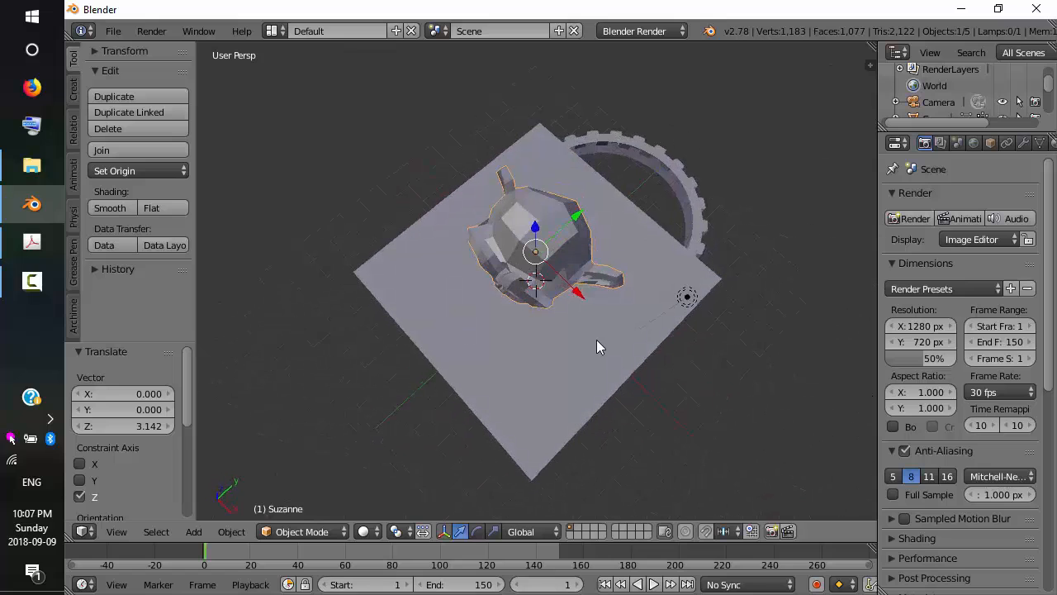
key("x")
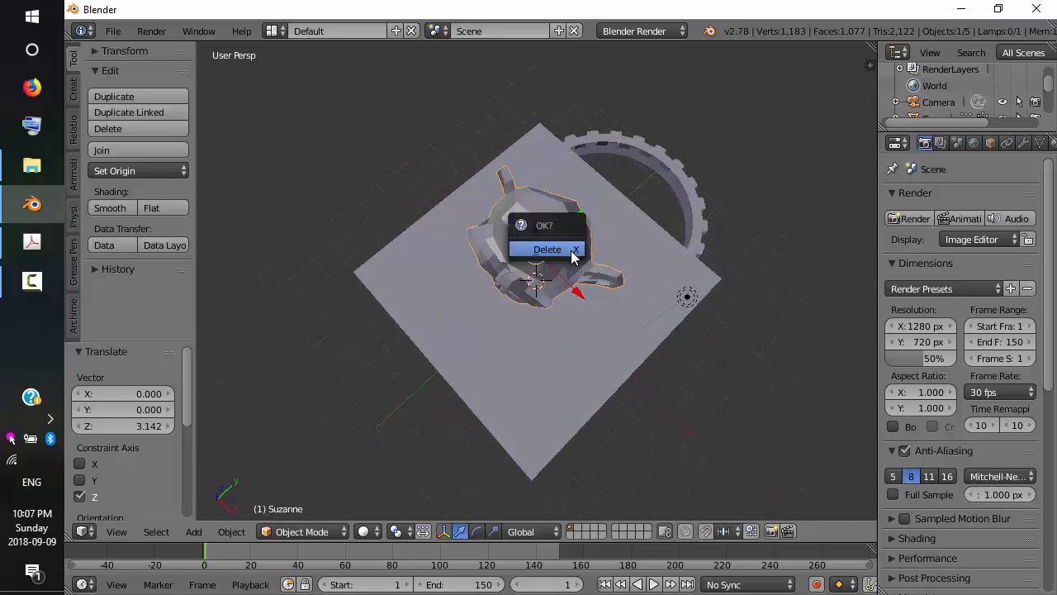
left_click(573, 252)
right_click(682, 185)
key("x")
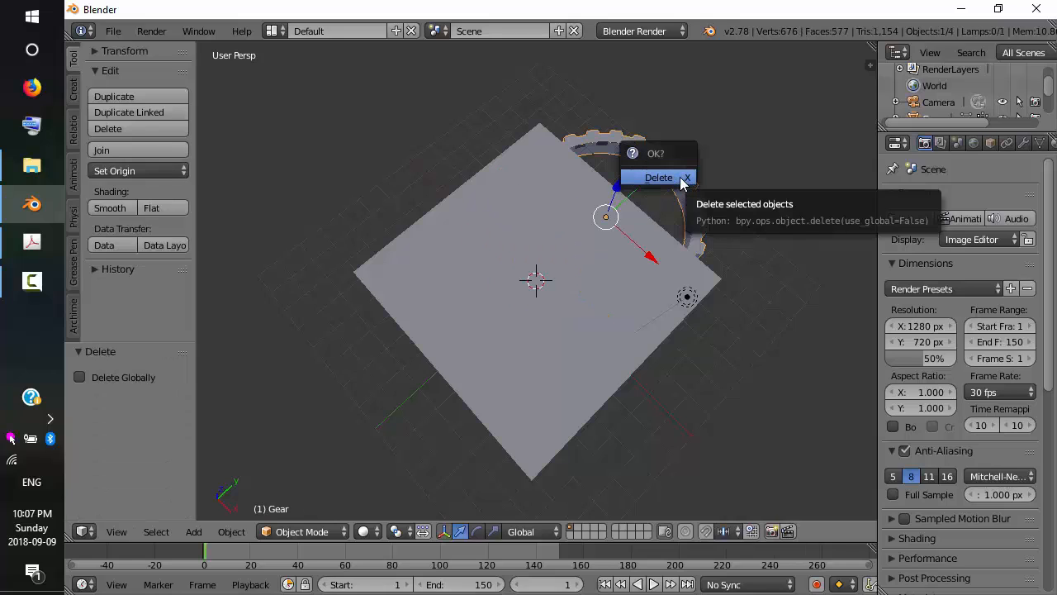
left_click(682, 178)
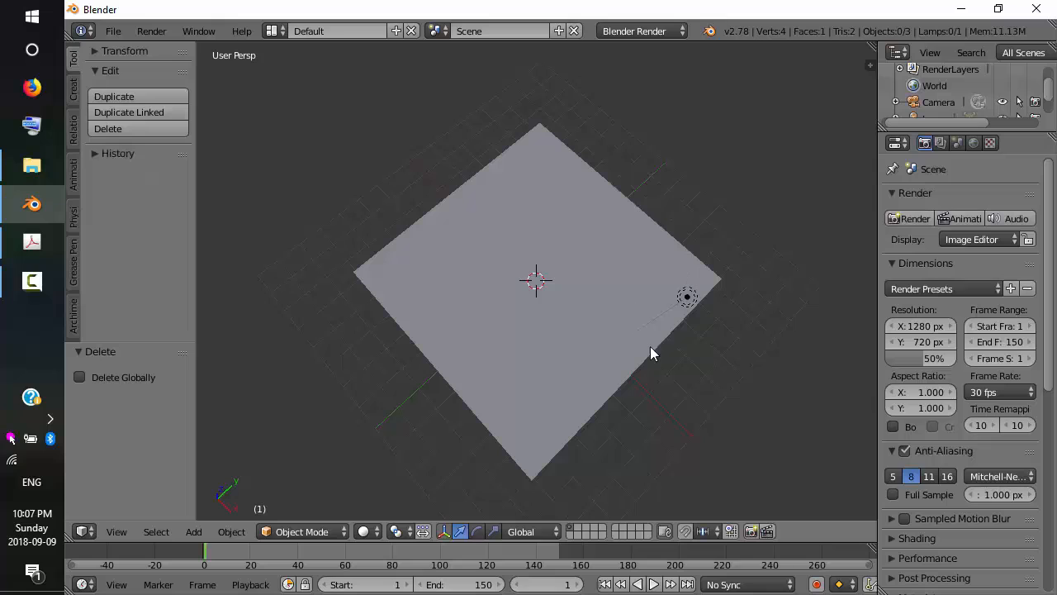
Select the plane and set its Z location to 0 so it lies on the grid.
key("n")
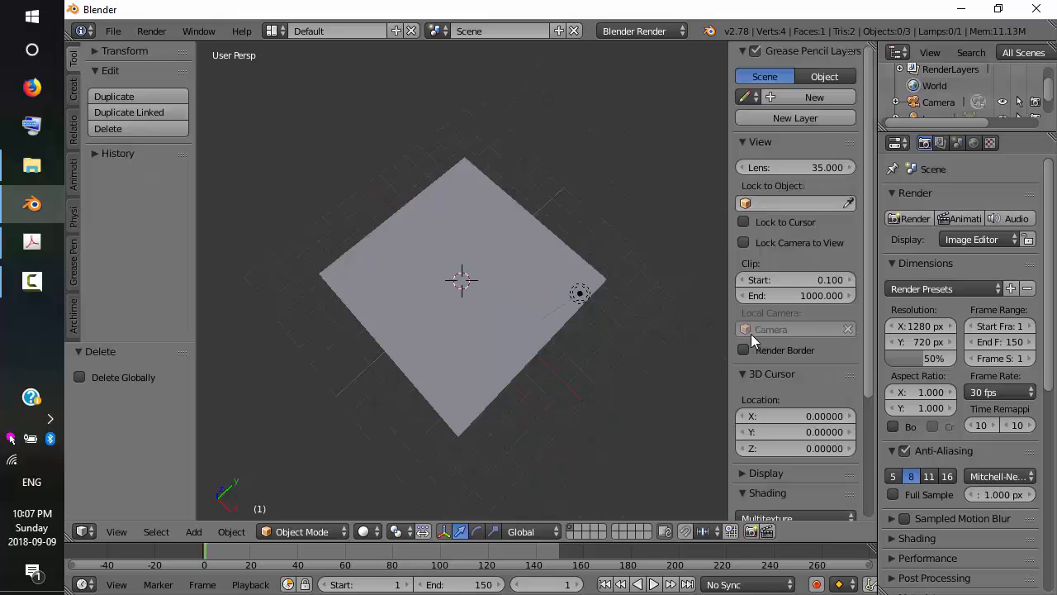
right_click(551, 327)
key("a")
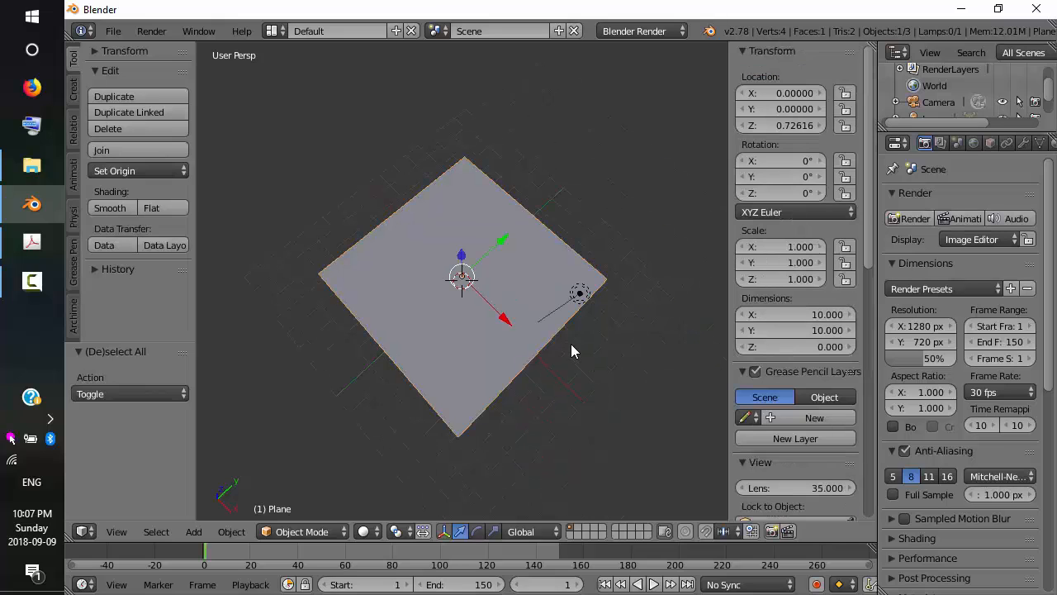
left_click(789, 125)
type("0")
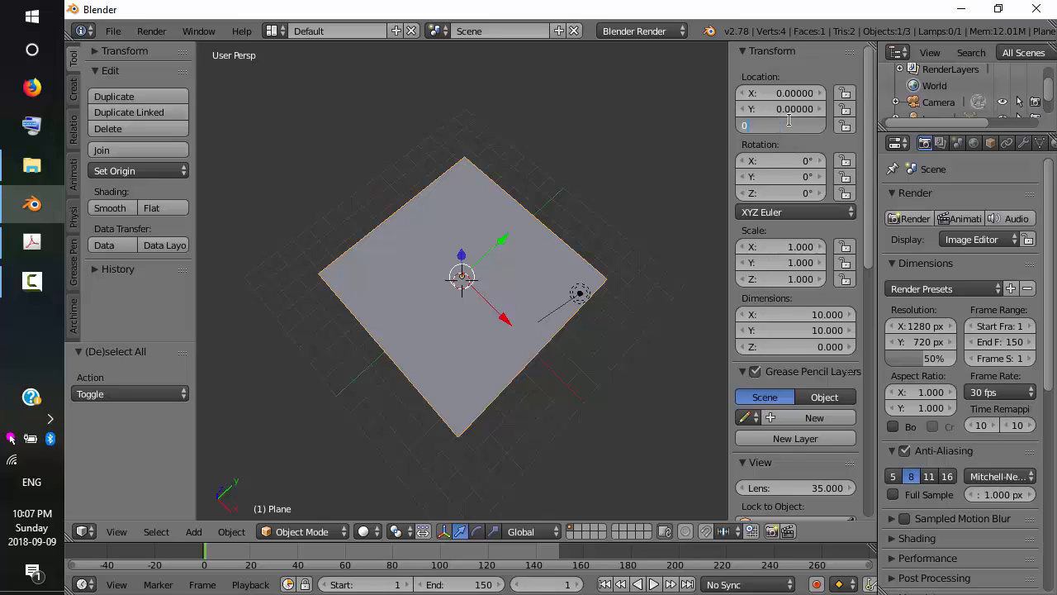
key("Return")
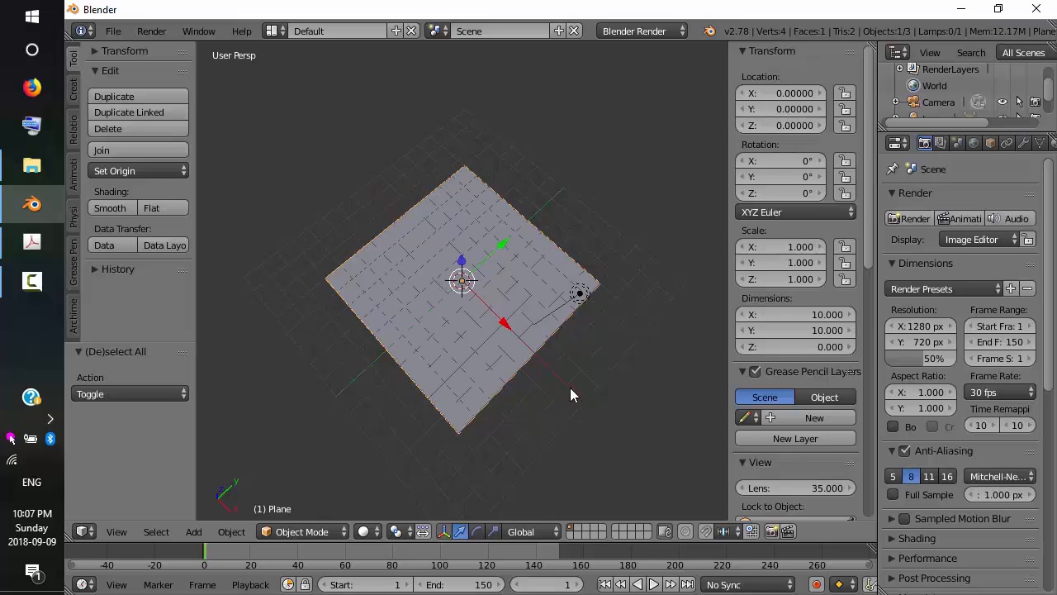
middle_click_drag(568, 386, 507, 314)
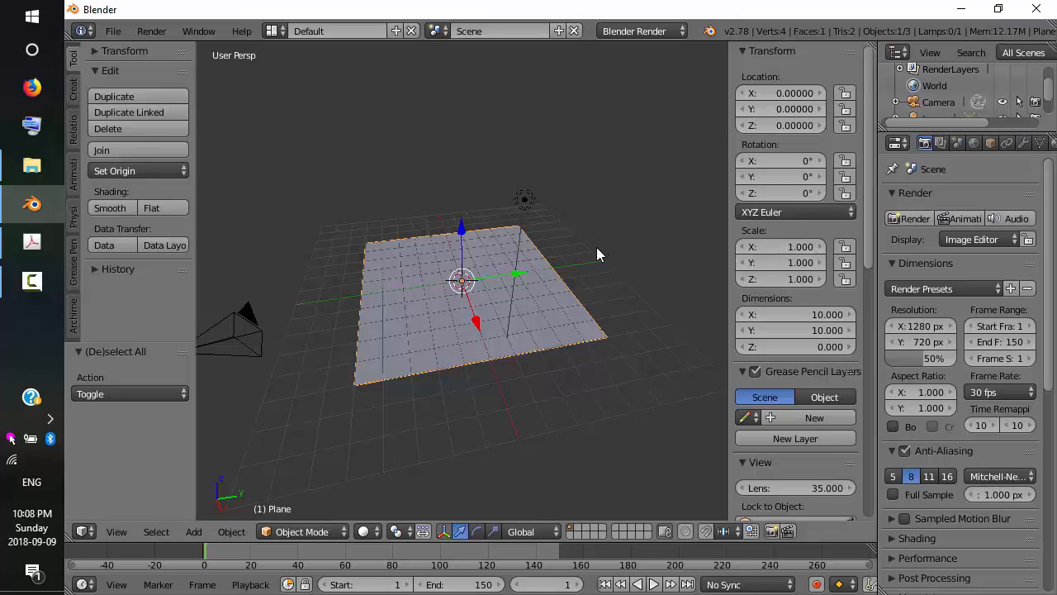
Toggle the plane between Object Mode and Edit Mode several times, ending in Edit Mode.
left_click(322, 533)
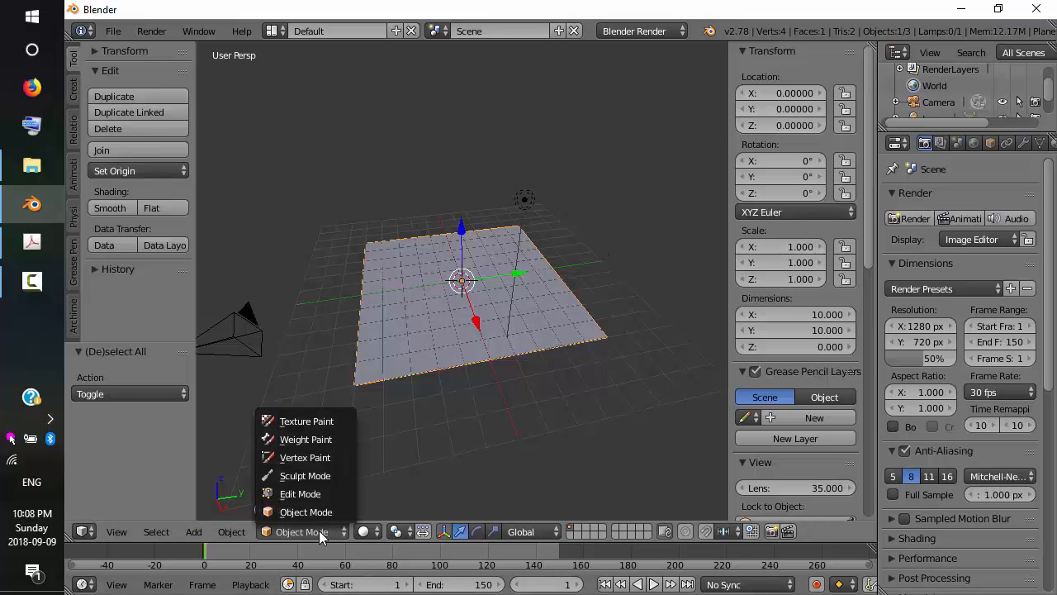
left_click(322, 490)
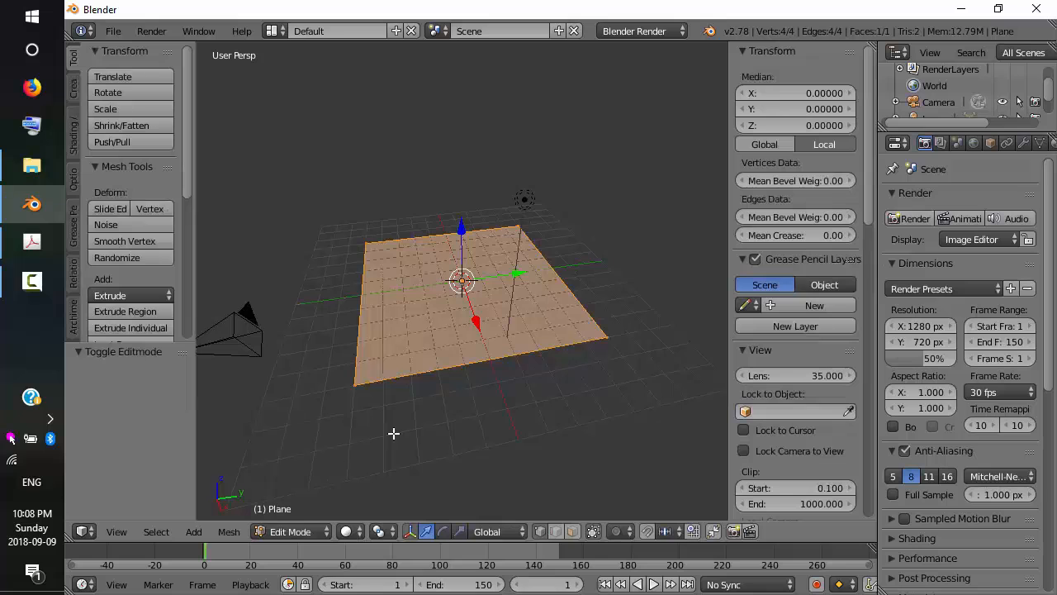
key("Tab")
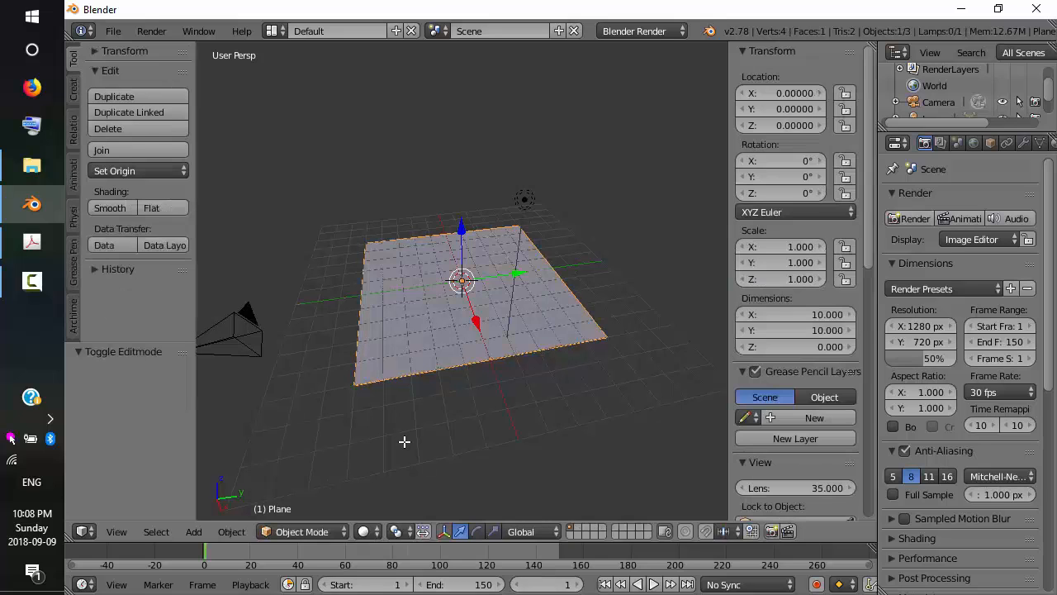
key("Tab")
key("Tab")
key("Tab")
key("Tab")
key("Tab")
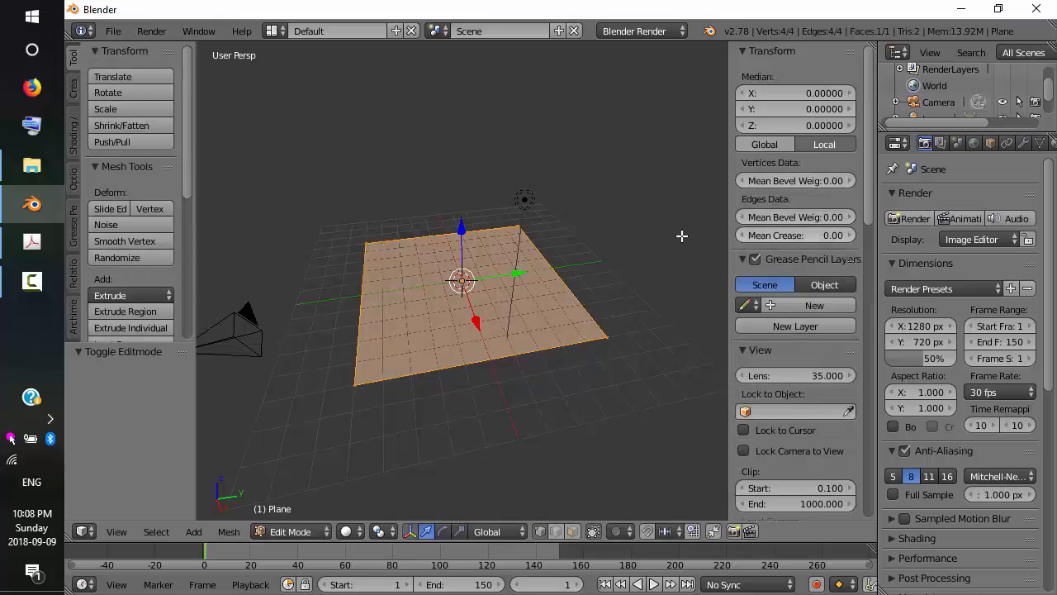
key("Tab")
key("Tab")
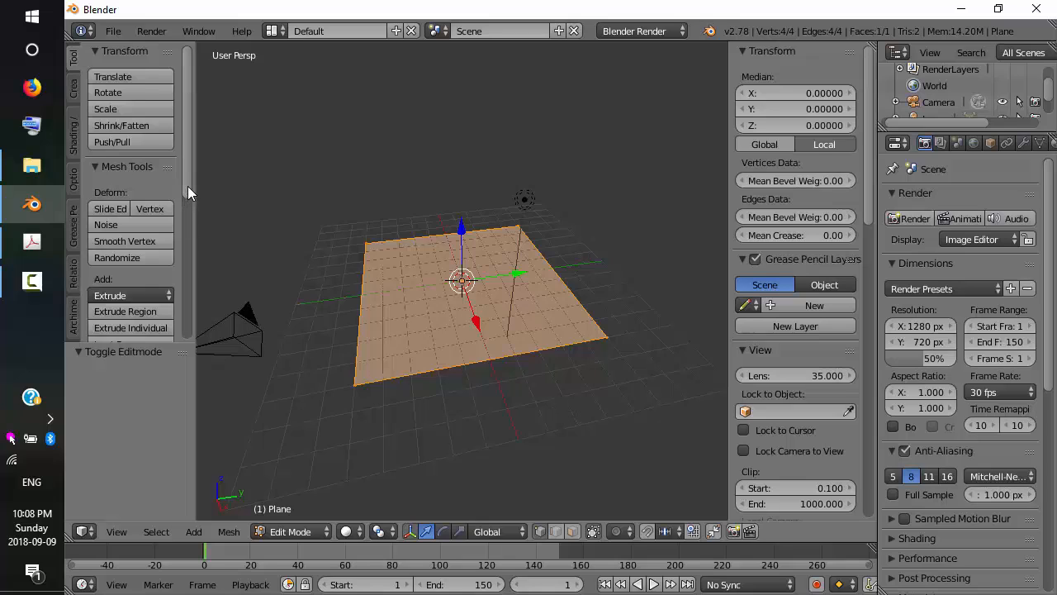
Subdivide the plane with the number of cuts set to 19.
left_click_drag(188, 193, 177, 275)
left_click(121, 164)
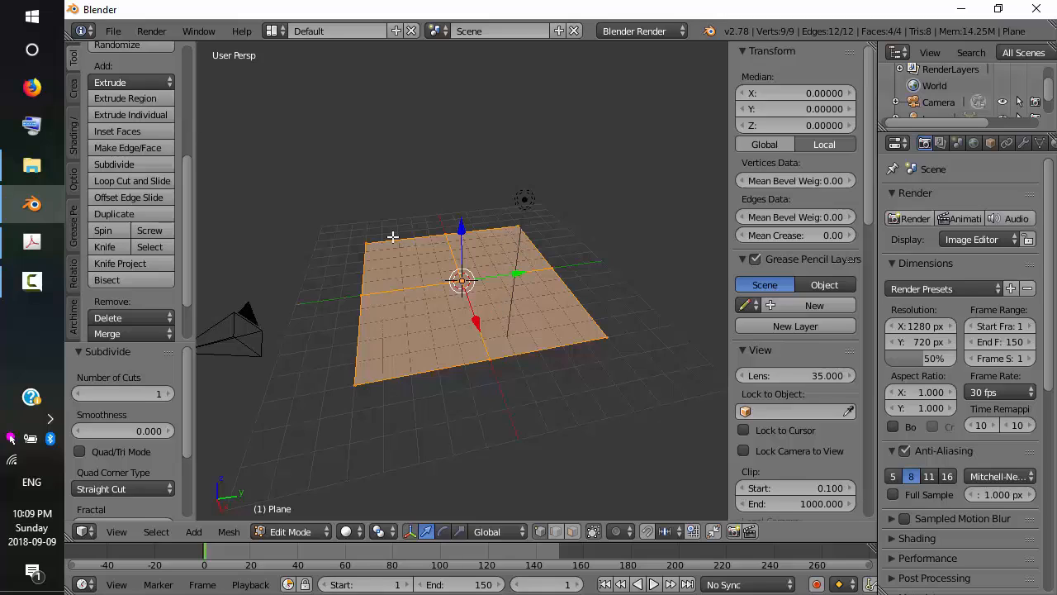
left_click(141, 392)
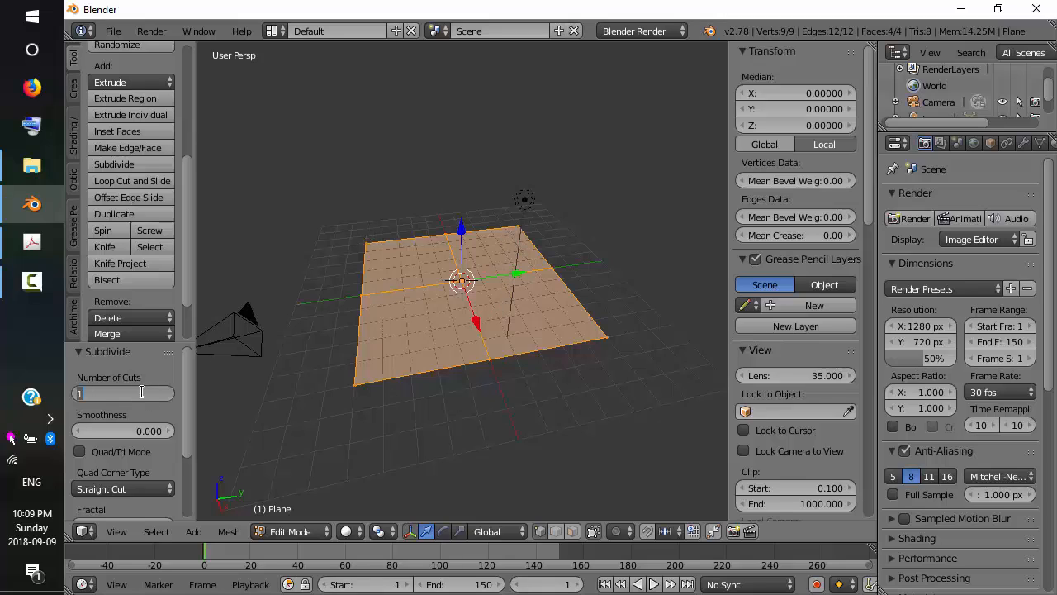
type("19")
key("Return")
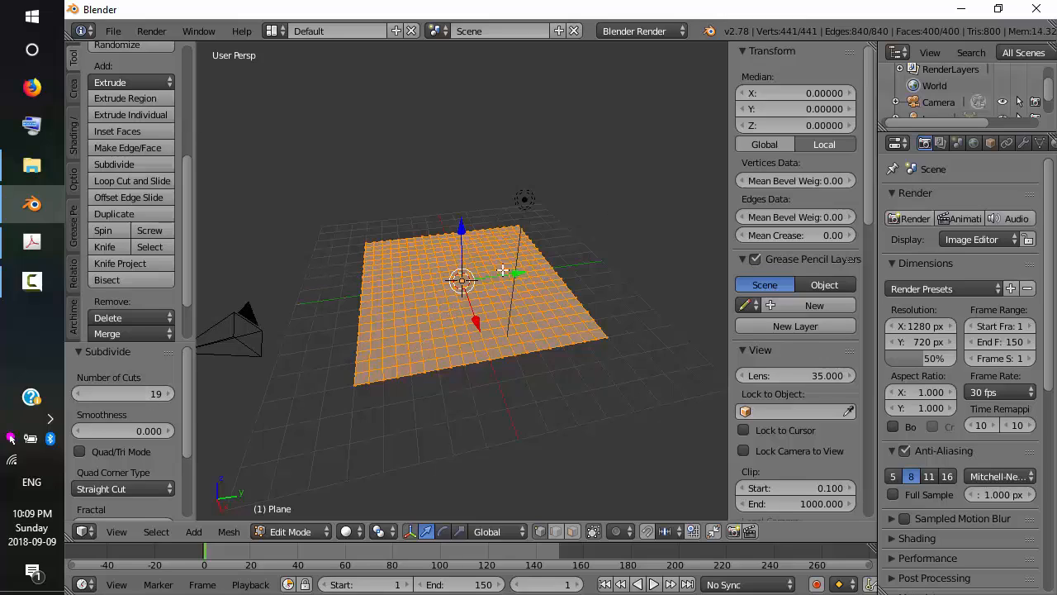
Try moving the whole subdivided mesh about 1.23 units along the Y axis, and undo back to the 19-cut subdivision.
middle_click_drag(587, 309, 579, 364)
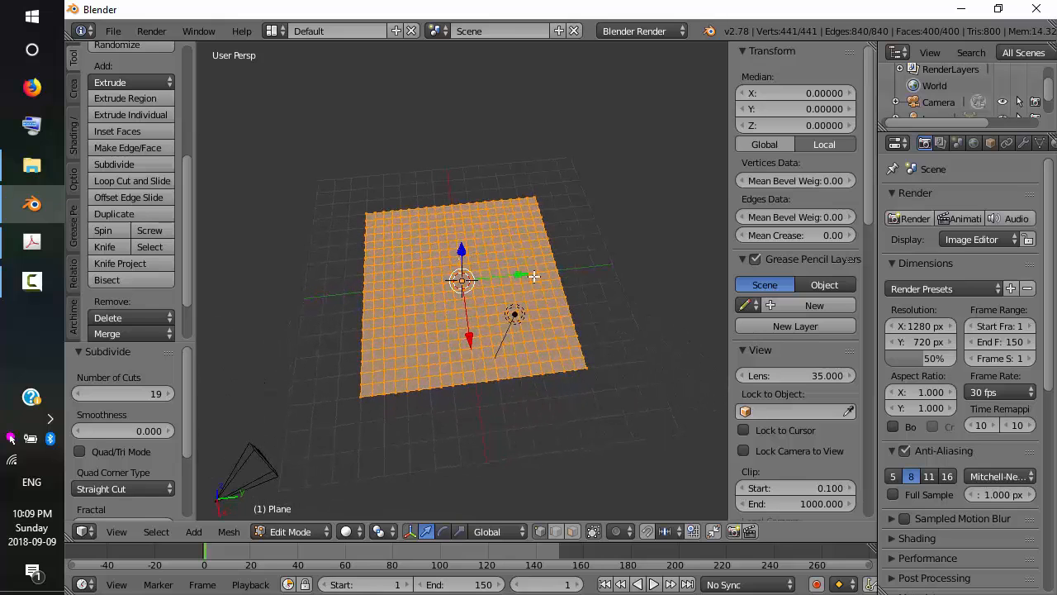
left_click_drag(524, 275, 541, 357)
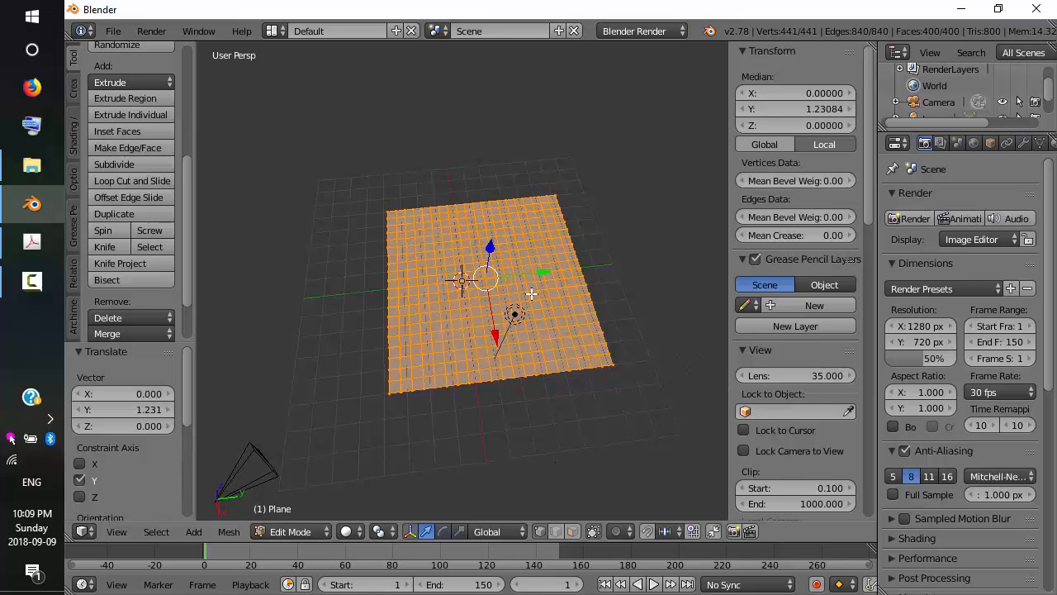
key("ctrl+z")
key("ctrl+z")
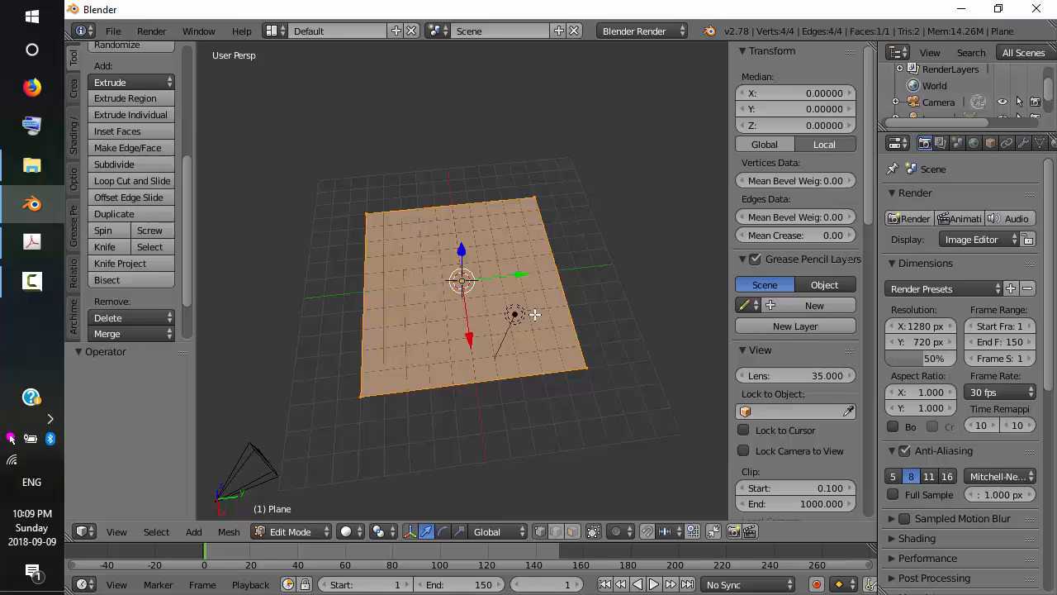
key("ctrl+shift+z")
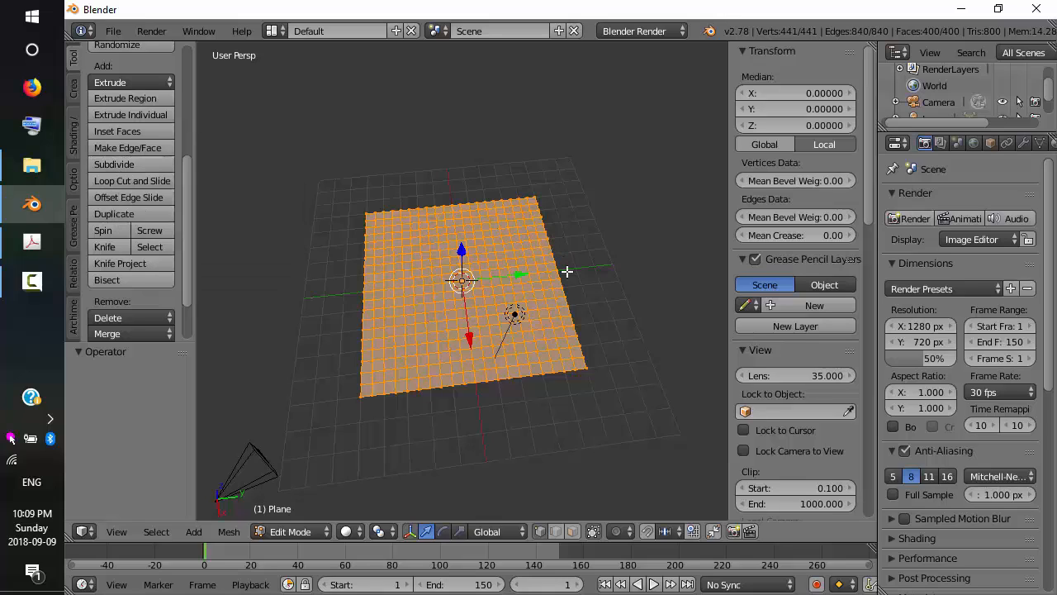
Toggle between selecting and deselecting all of the plane's vertices, ending with nothing selected.
key("a")
key("a")
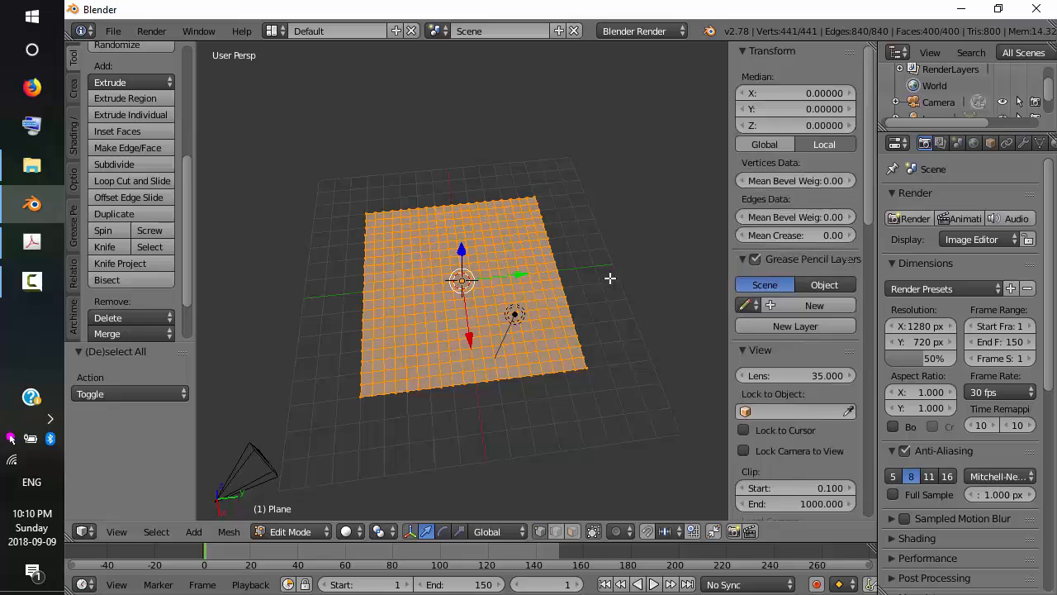
key("a")
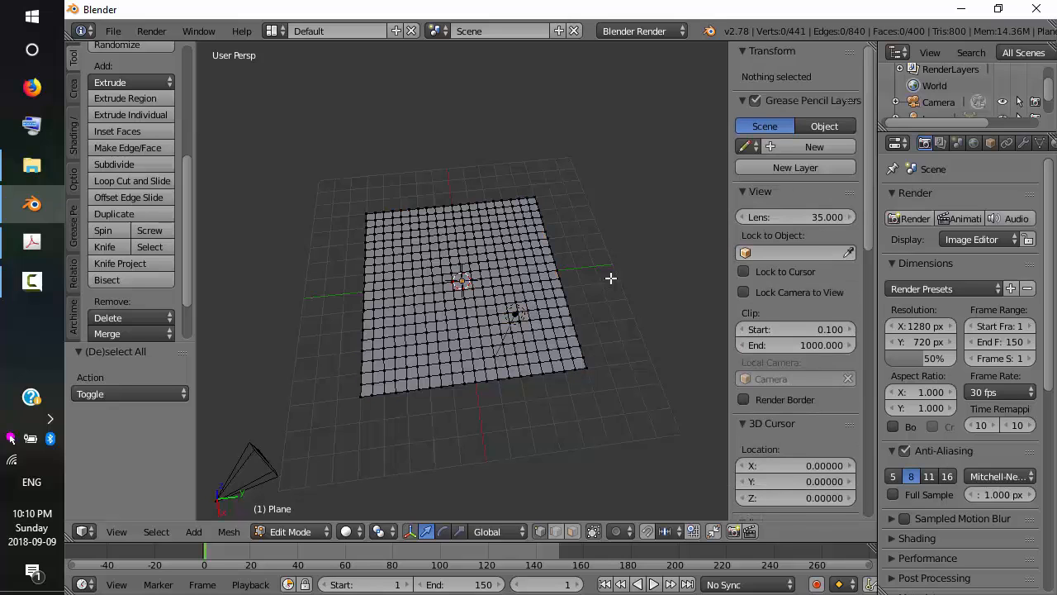
key("a")
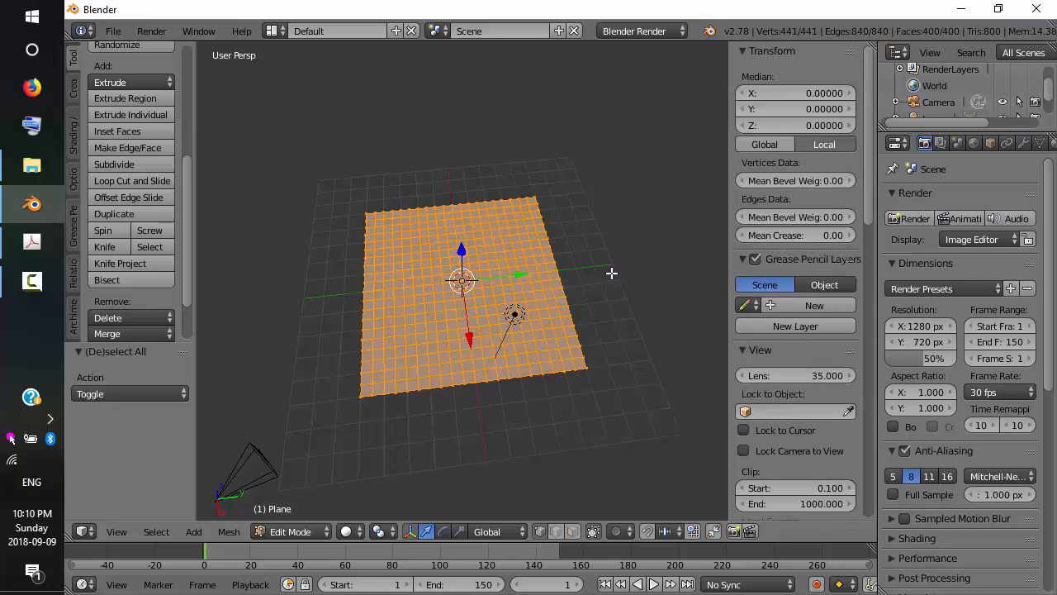
key("a")
key("a")
key("a")
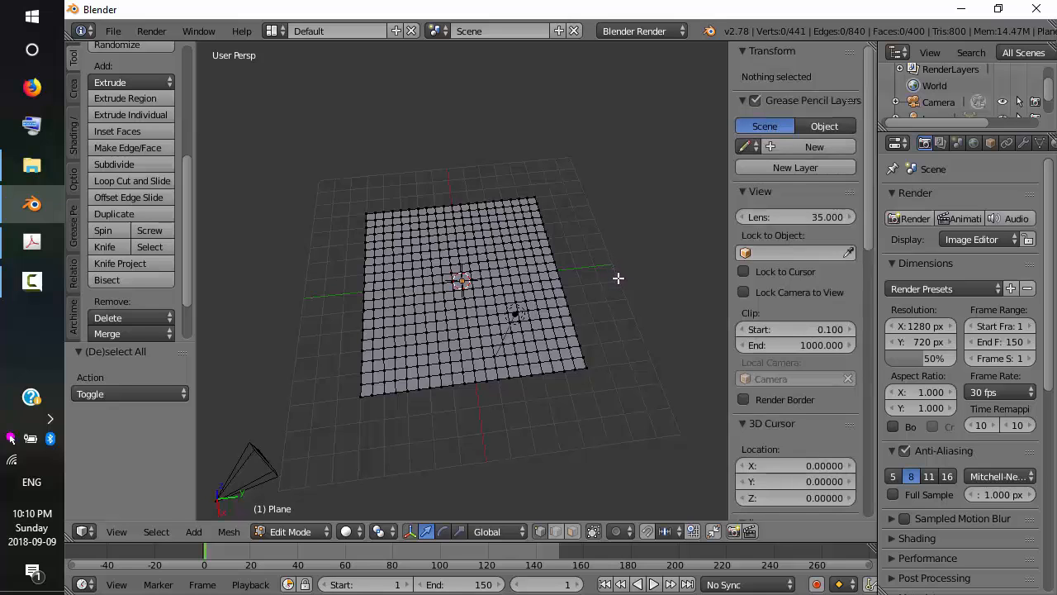
From the top view, box-select the seven vertex rows nearest the plane's positive Y edge, and clear the selection.
key("KP_7")
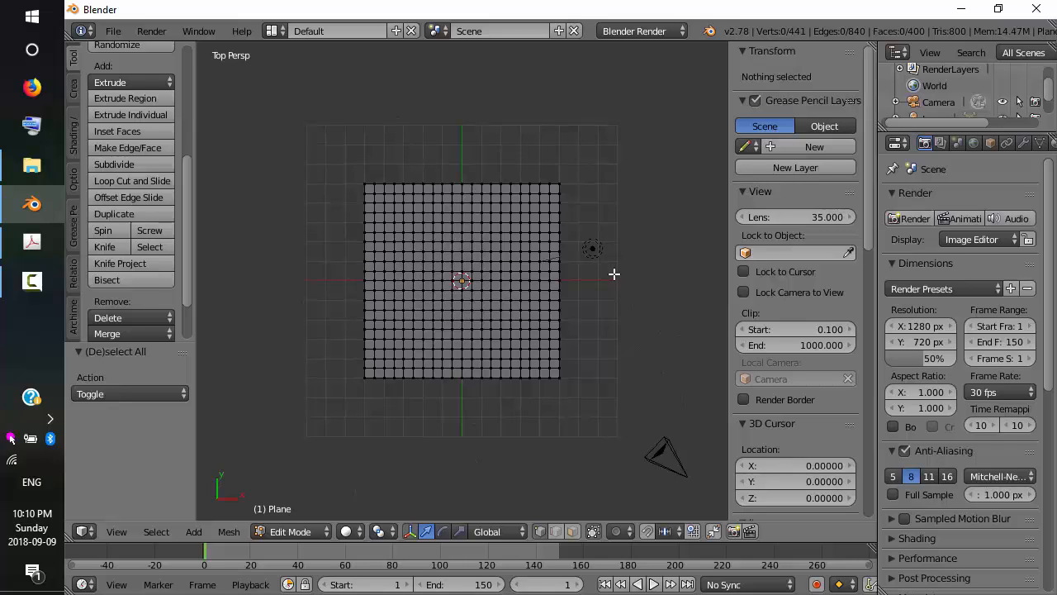
key("b")
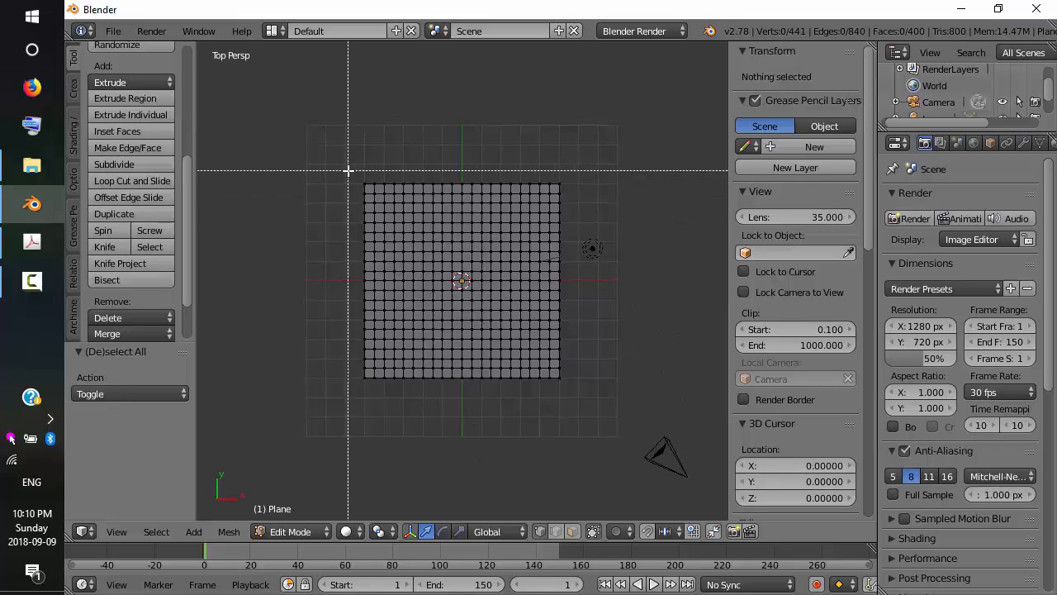
left_click_drag(348, 170, 580, 247)
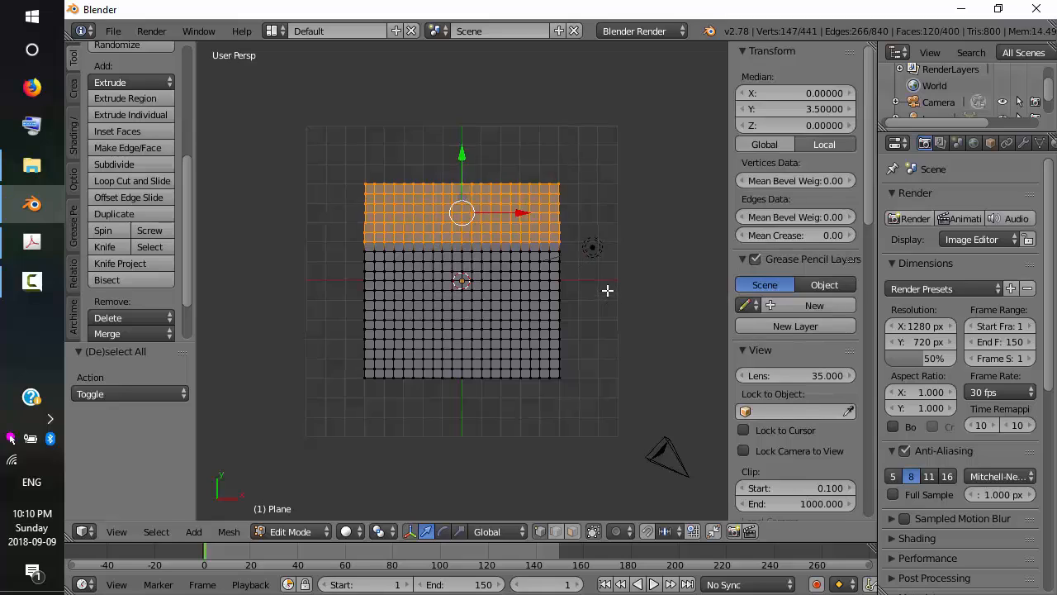
mouse_move(609, 290)
middle_mouse_down()
mouse_move(578, 212)
mouse_move(582, 170)
mouse_move(579, 260)
mouse_move(603, 298)
mouse_move(608, 286)
middle_mouse_up()
key("a")
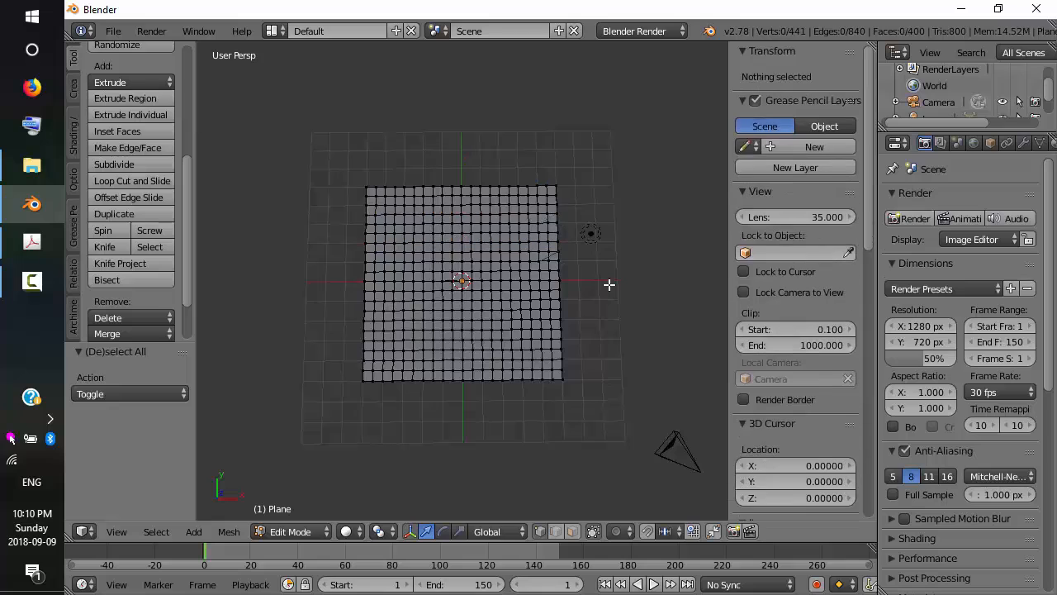
Add several scattered vertices in the plane's positive X and Y quarter to one selection, and deselect them all.
right_click(512, 210)
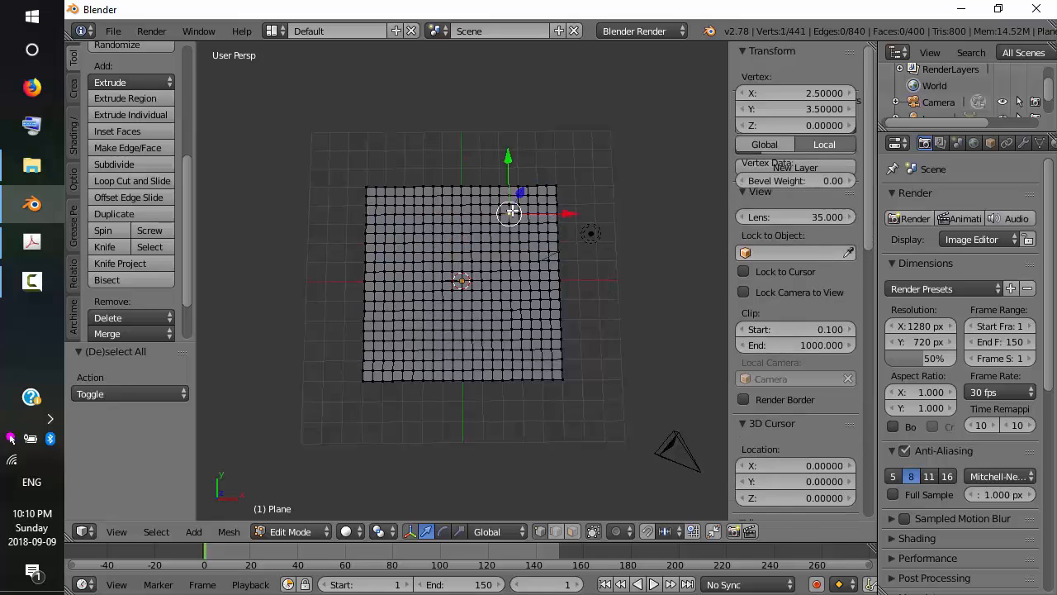
right_click(491, 242, "shift")
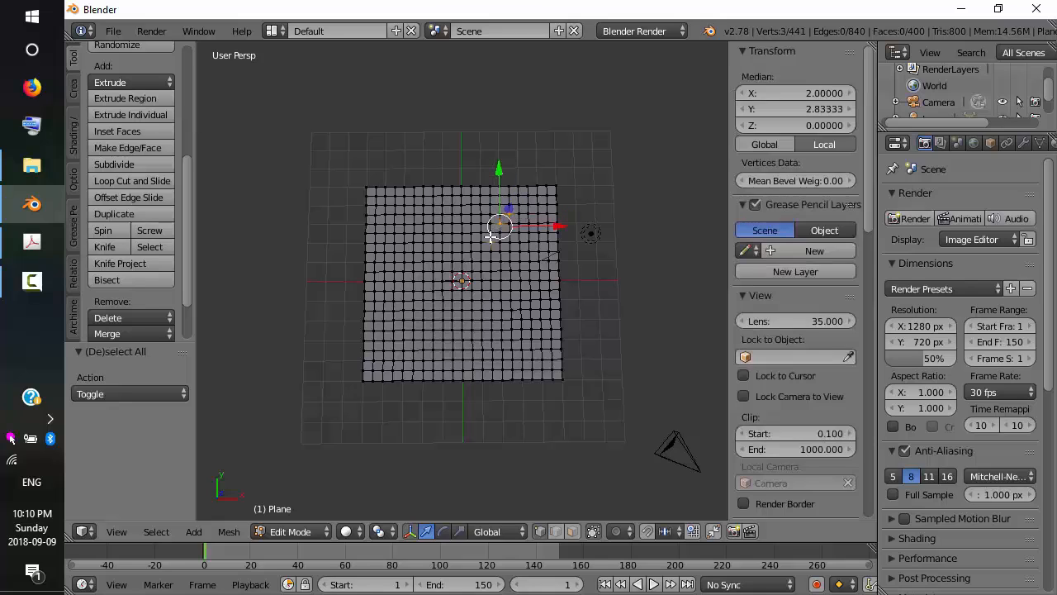
right_click(480, 262, "shift")
right_click(500, 272, "shift")
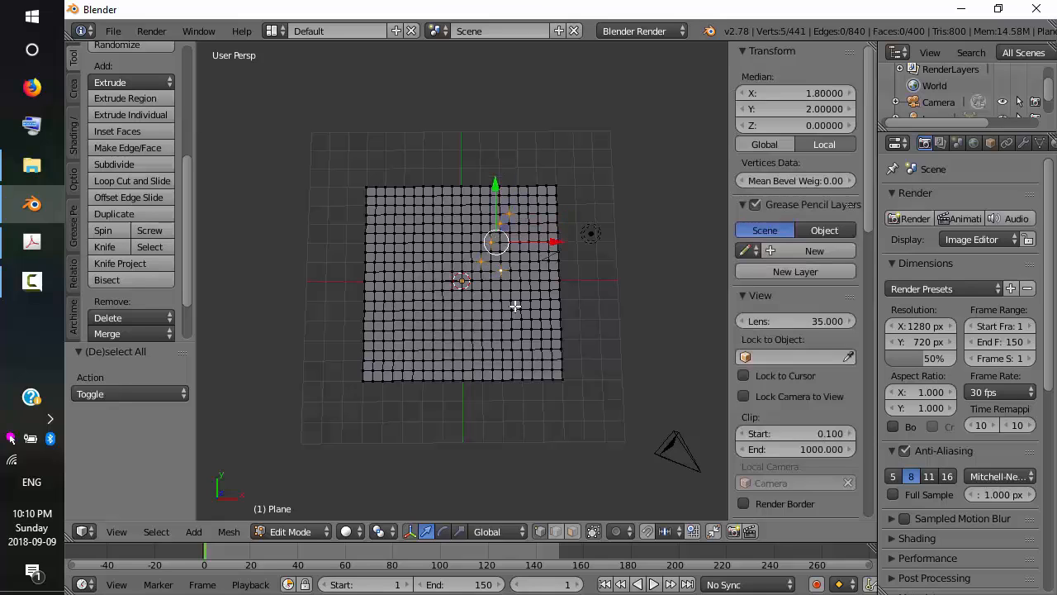
right_click(492, 242, "shift")
key("a")
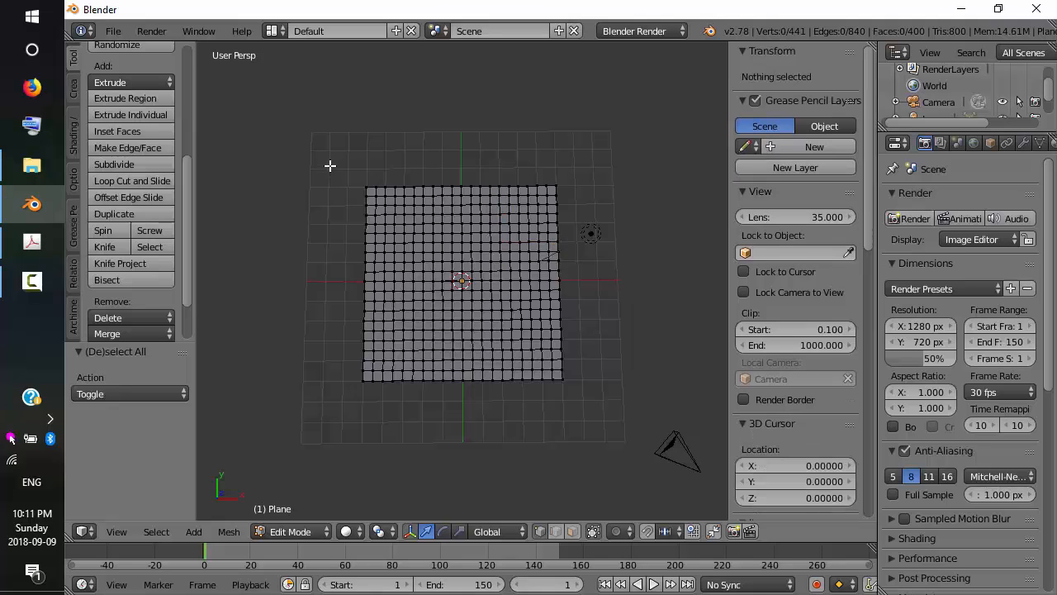
Box-select the six vertex rows along the plane's positive Y edge, and clear the selection.
key("b")
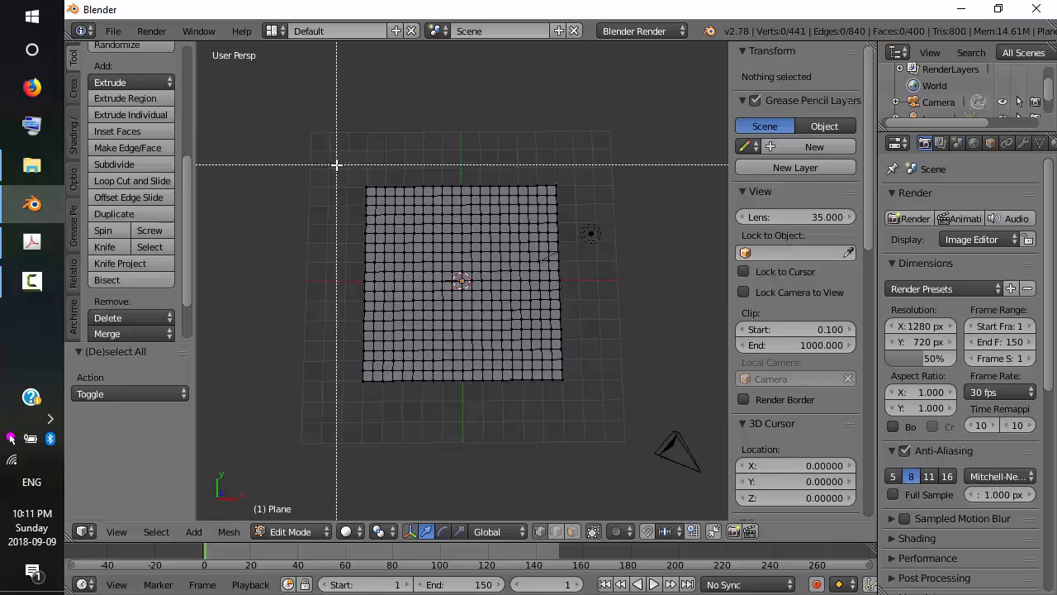
left_click_drag(336, 165, 595, 235)
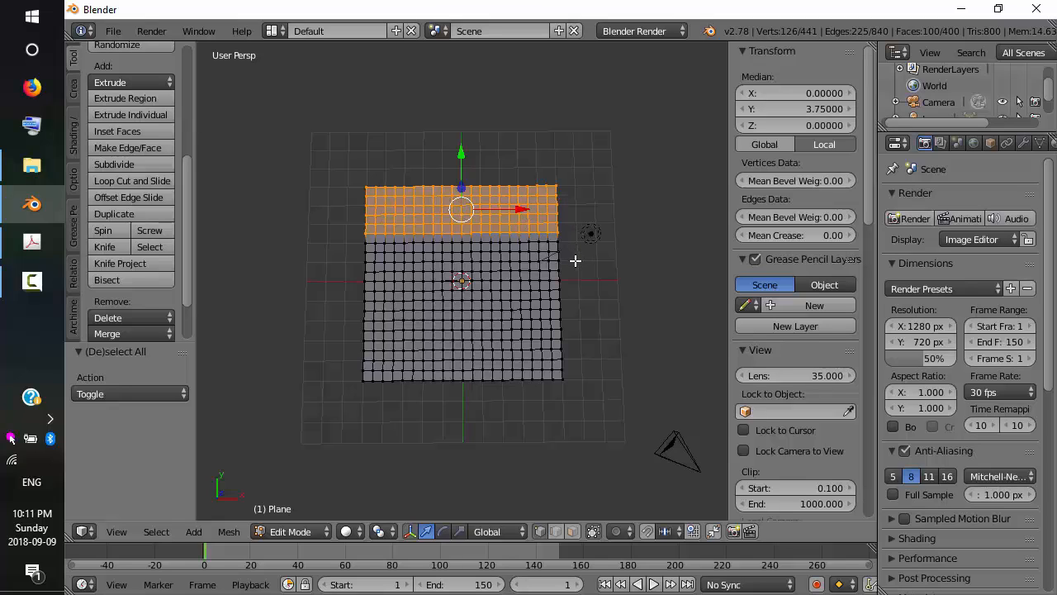
key("a")
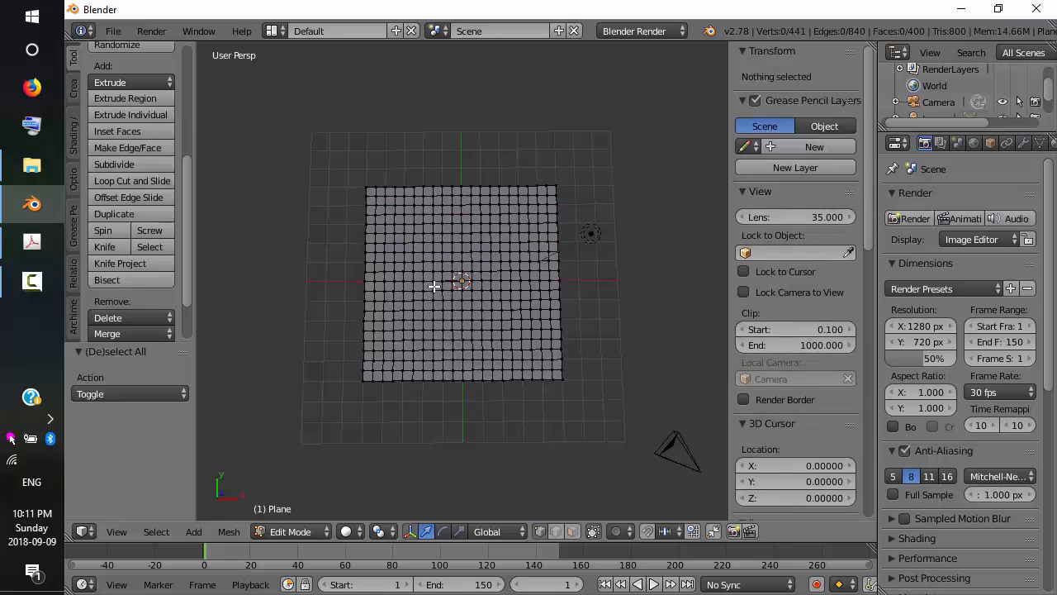
Build one selection of seven scattered vertices around the plane's centre and in its positive X and Y quarter.
right_click(478, 248)
right_click(462, 273, "shift")
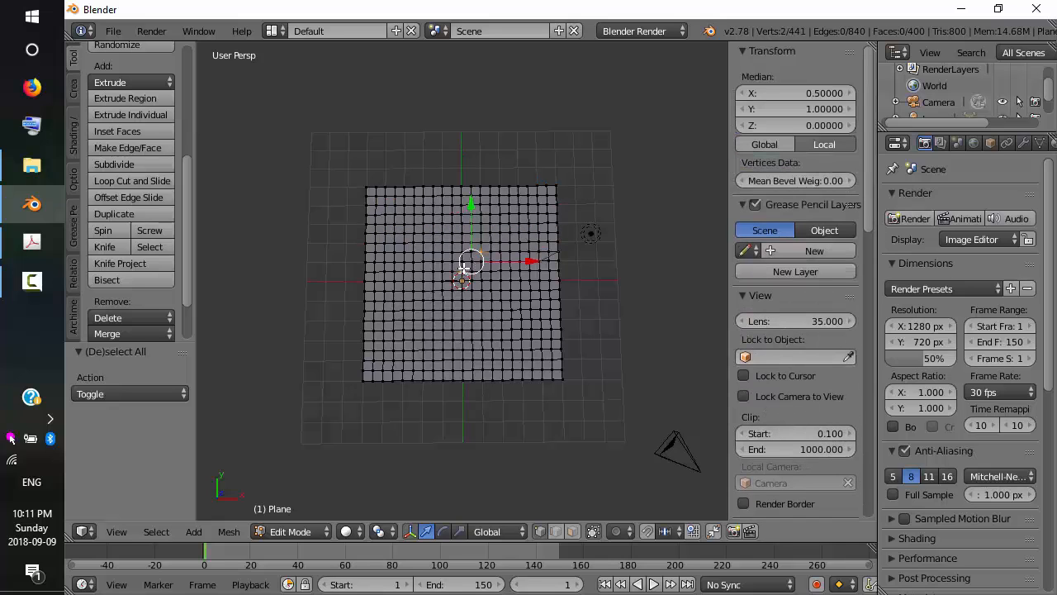
right_click(485, 282, "shift")
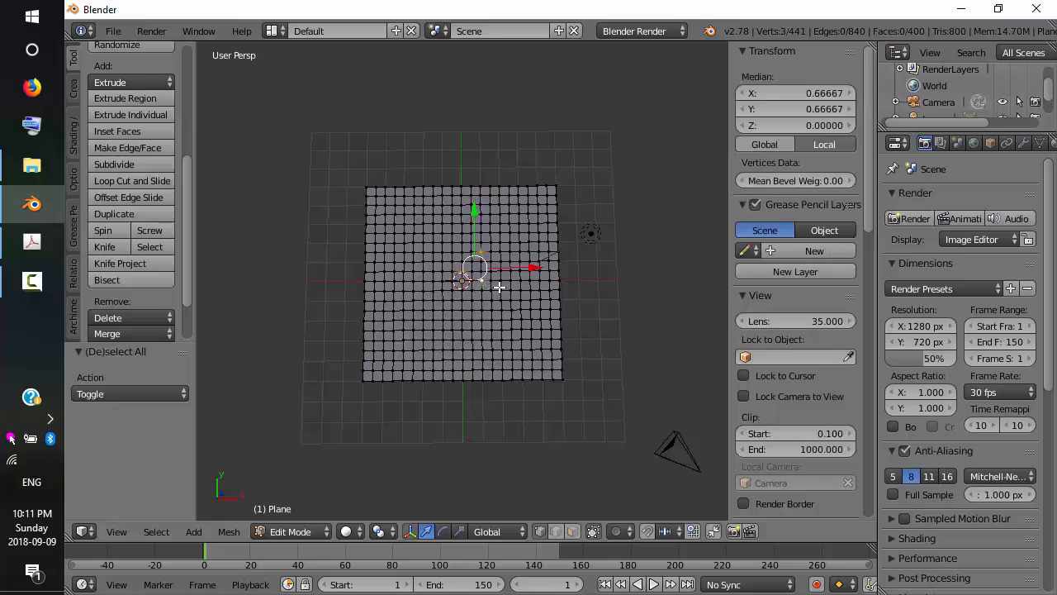
right_click(499, 274, "shift")
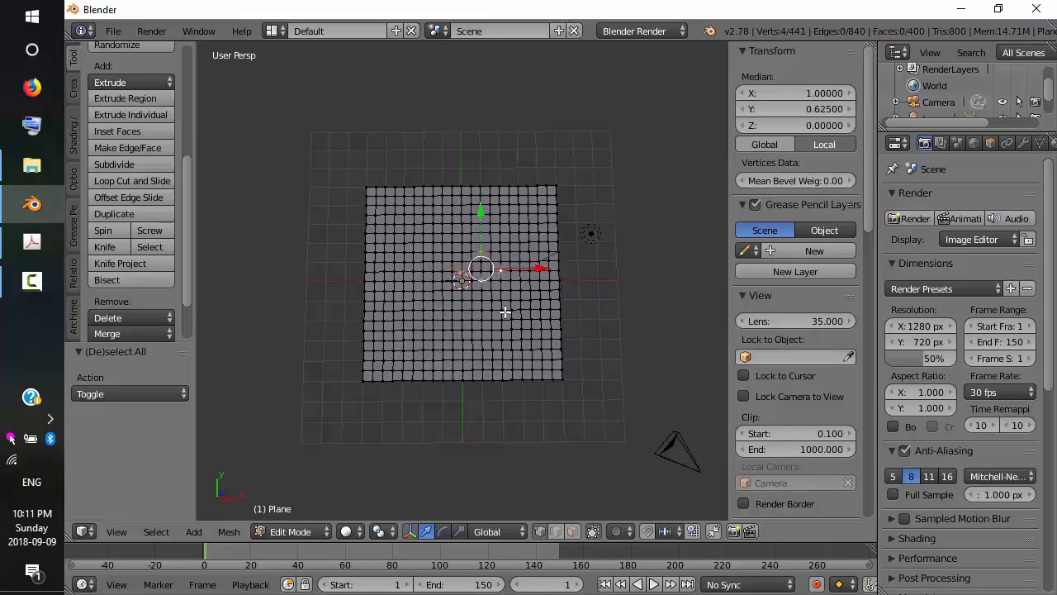
right_click(465, 268, "shift")
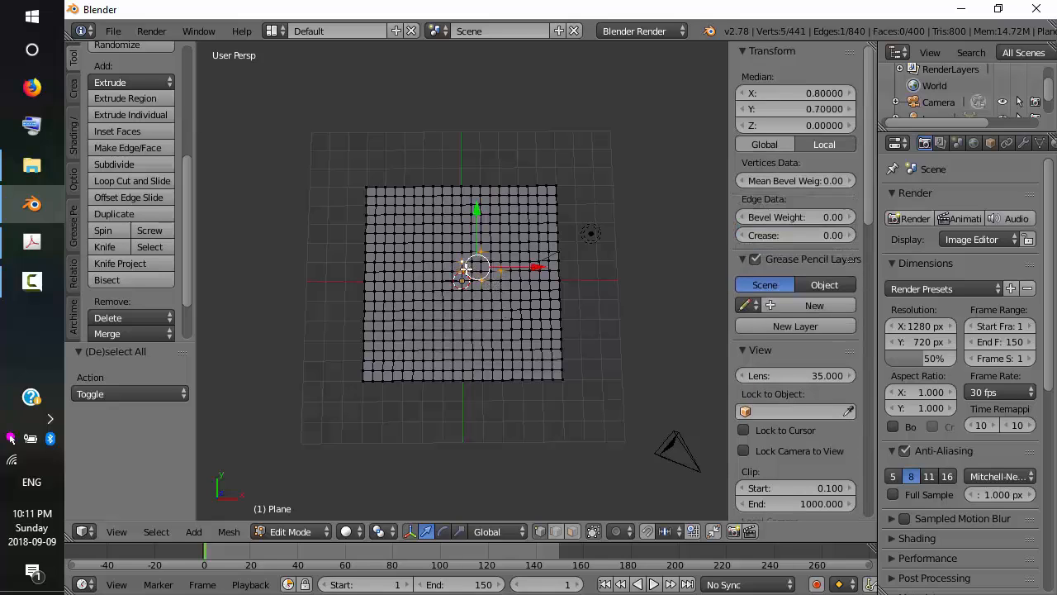
right_click(480, 223, "shift")
right_click(519, 243, "shift")
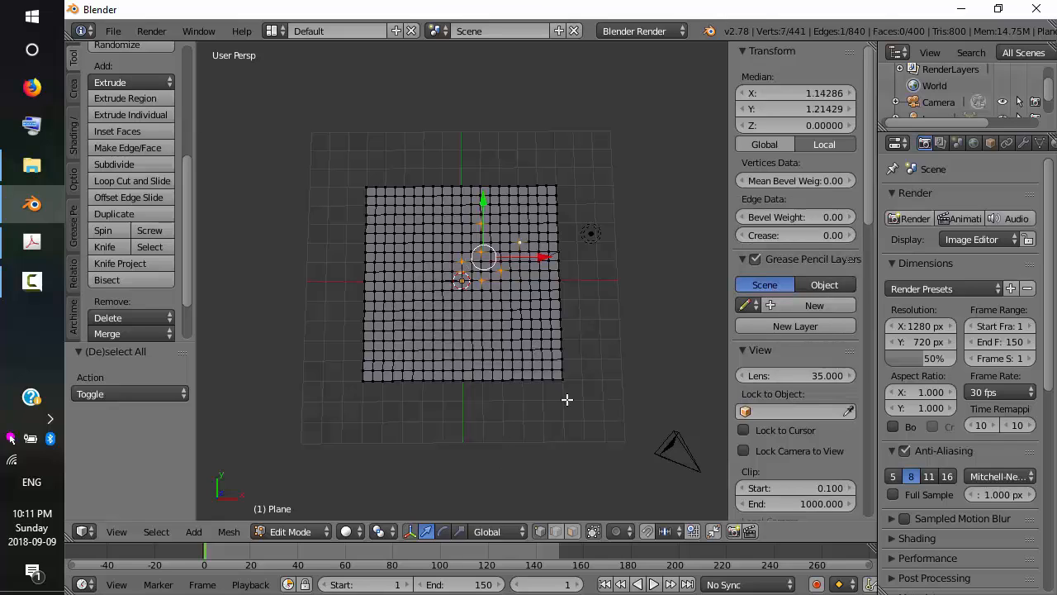
Try rotating the seven selected vertices, cancel the rotation, and clear the selection.
key("r")
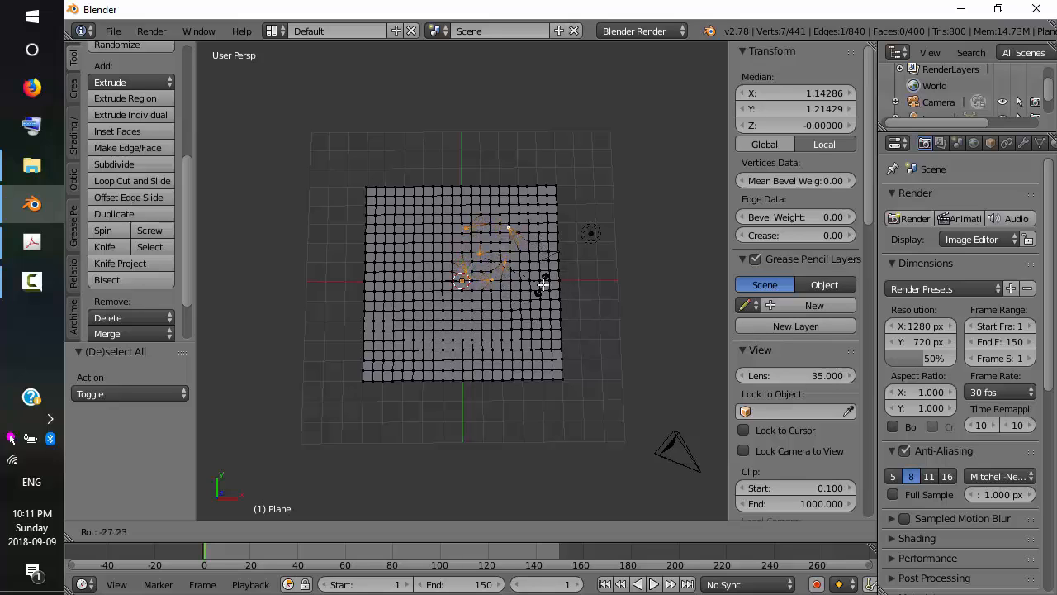
key("Escape")
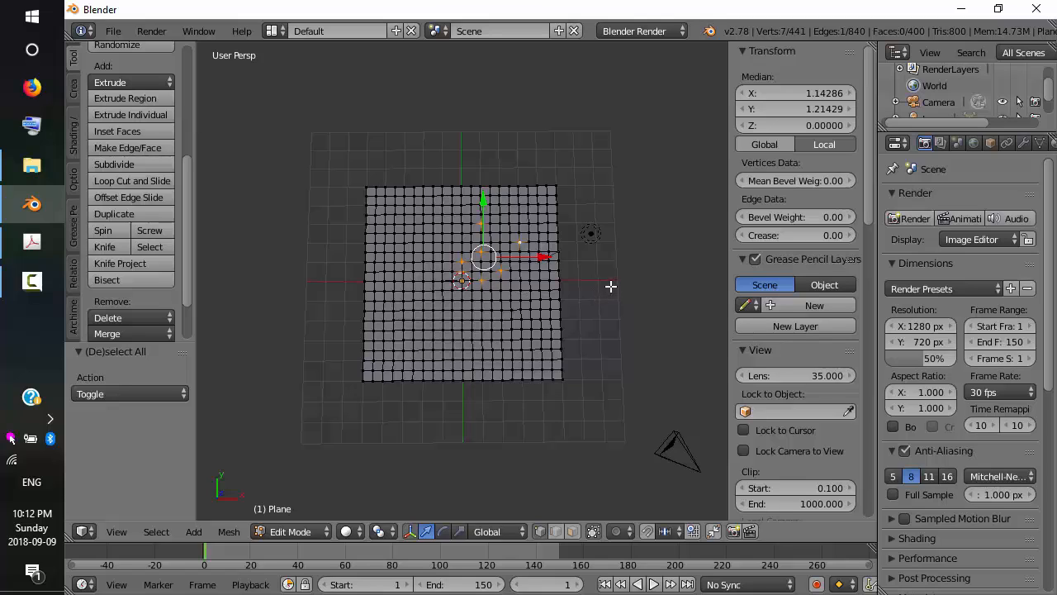
key("a")
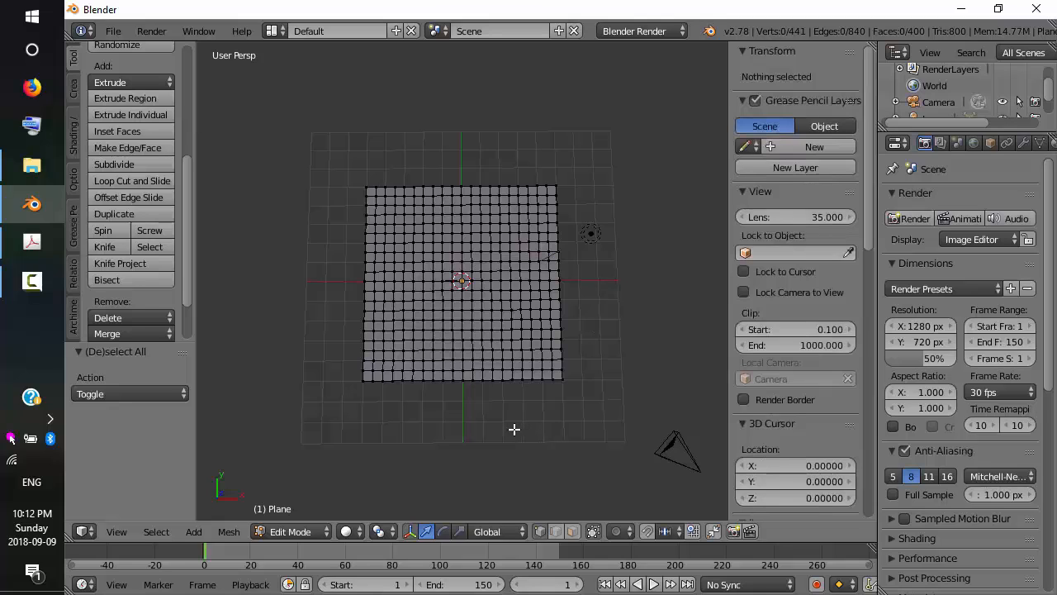
Circle-select three vertex patches: the negative X, positive Y corner, a diagonal strip through the centre, and a band near the negative Y edge.
key("c")
mouse_move(477, 205)
left_mouse_down()
mouse_move(426, 192)
mouse_move(385, 200)
mouse_move(374, 257)
mouse_move(403, 221)
mouse_move(452, 213)
left_mouse_up()
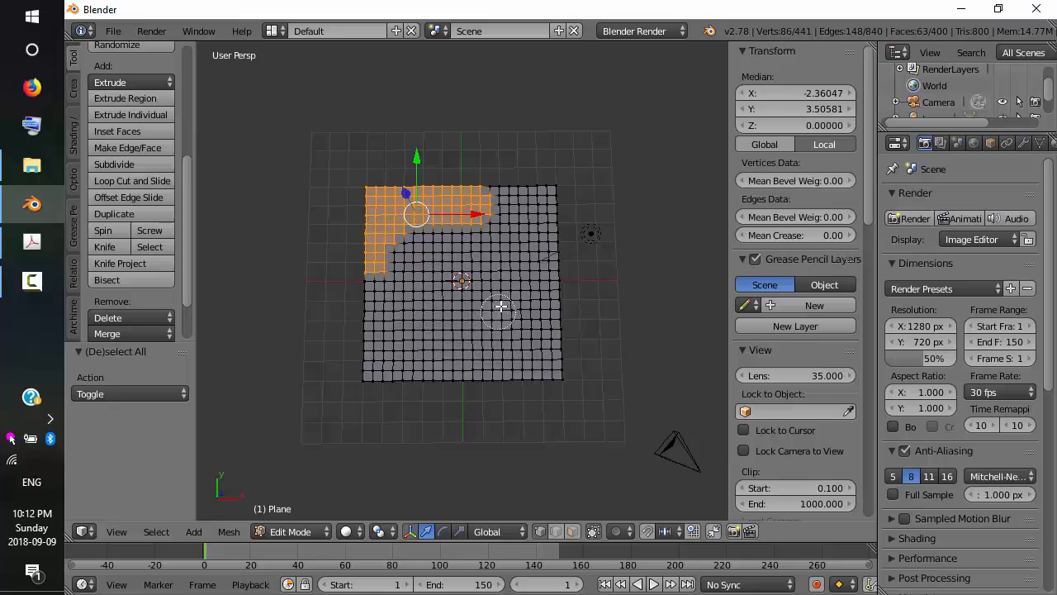
left_click(499, 279)
mouse_move(498, 279)
left_mouse_down()
mouse_move(408, 316)
mouse_move(417, 322)
left_mouse_up()
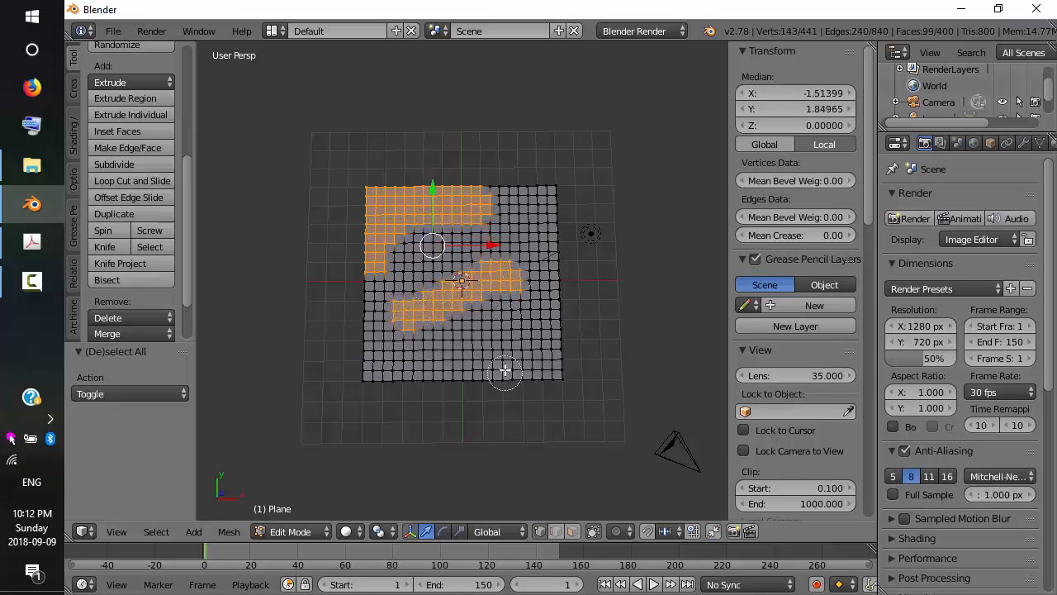
mouse_move(503, 366)
left_mouse_down()
mouse_move(514, 349)
mouse_move(447, 359)
left_mouse_up()
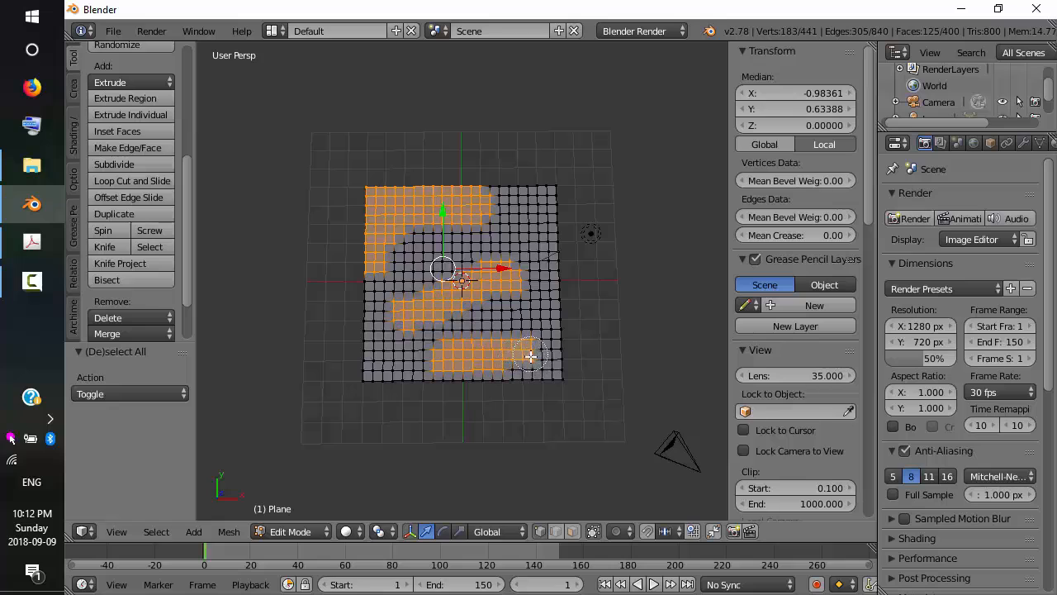
Remove the vertices at the positive X ends of the three patches from the selection with Circle Select.
mouse_move(525, 355)
middle_mouse_down()
mouse_move(500, 216)
mouse_move(467, 181)
mouse_move(405, 148)
middle_mouse_up()
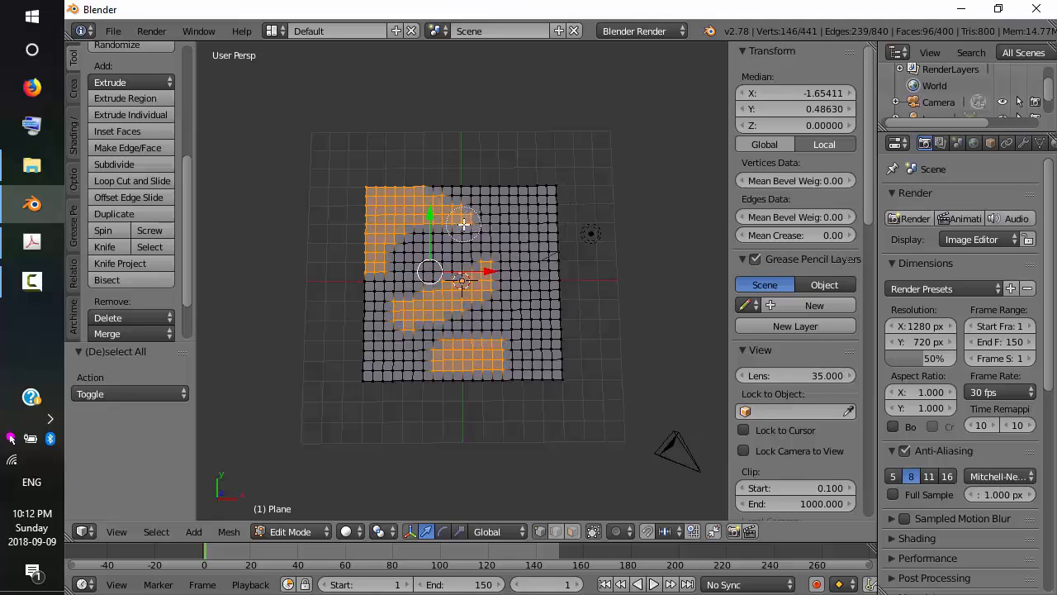
mouse_move(464, 223)
middle_mouse_down()
mouse_move(437, 235)
mouse_move(460, 218)
middle_mouse_up()
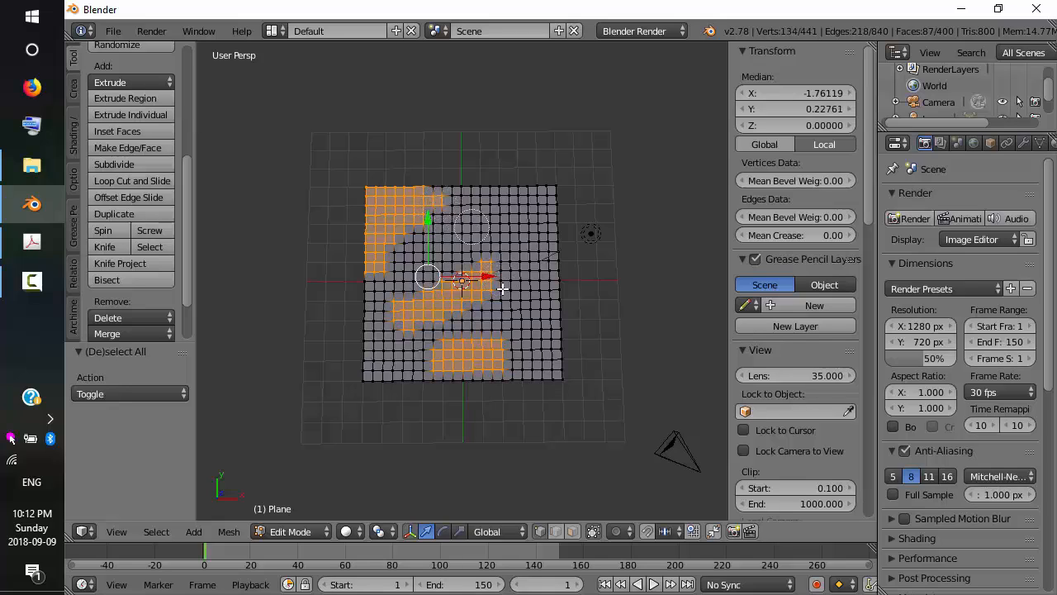
middle_click_drag(503, 342, 495, 371)
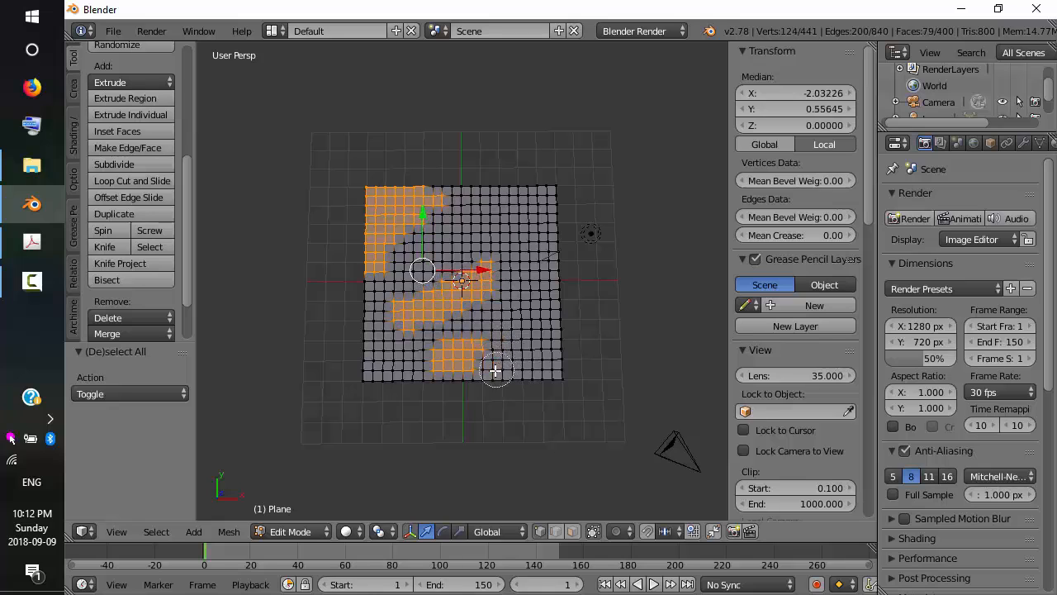
Add a fourth vertex patch near the plane's positive X edge to the selection and finish Circle Select.
left_click(524, 319)
left_click_drag(524, 319, 530, 297)
left_click_drag(533, 275, 547, 296)
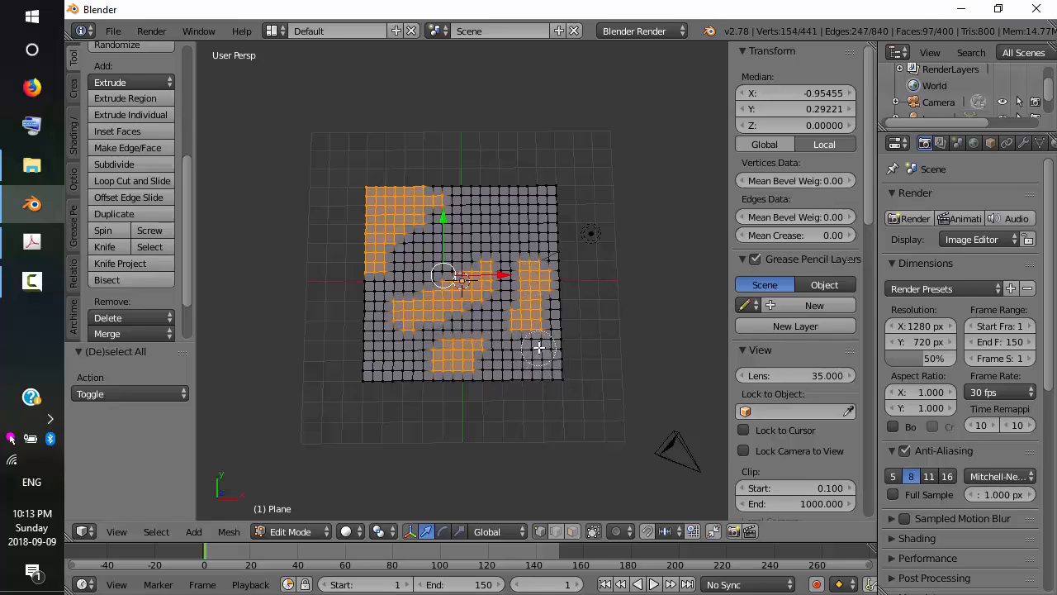
key("Escape")
Raise the four selected vertex patches about 1.8 units along the Z axis.
middle_click_drag(528, 358, 484, 284)
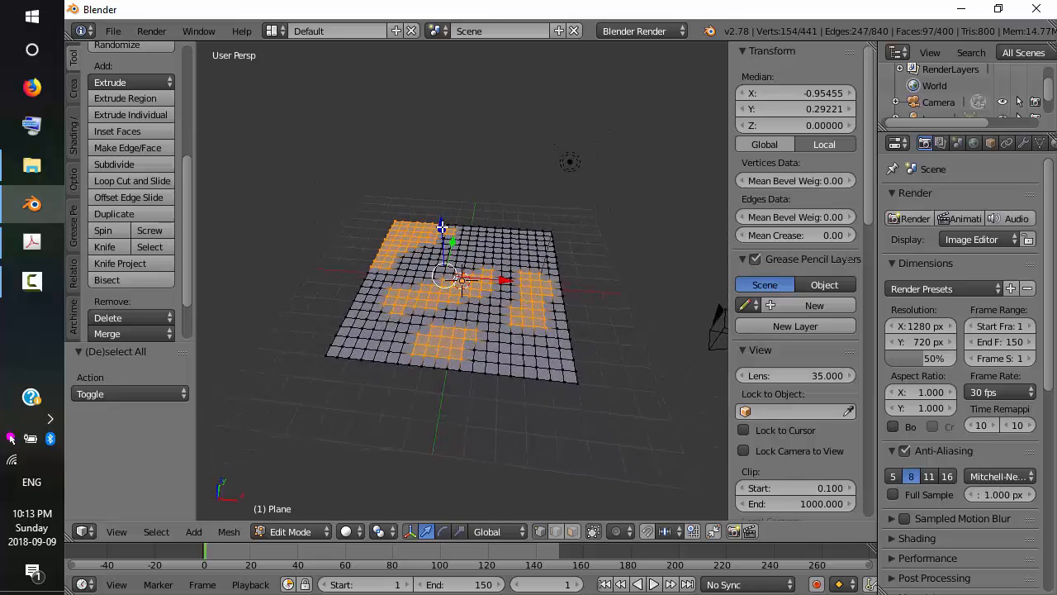
left_click_drag(442, 226, 442, 199)
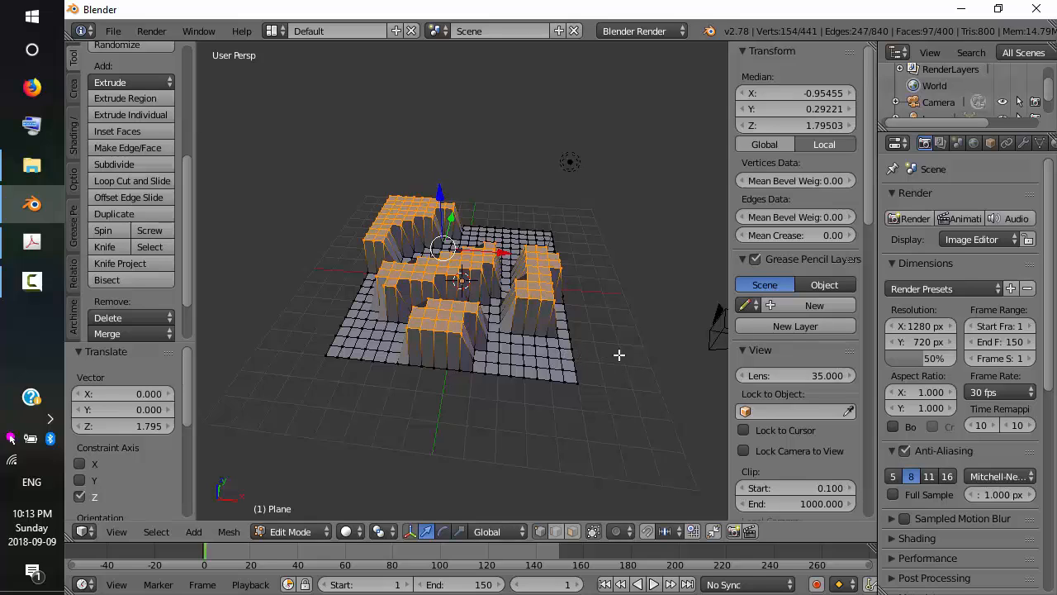
Grab the selected patches, try constraining the move to Y and X, and lower them about 0.43 units along global Z.
middle_click_drag(618, 355, 561, 367)
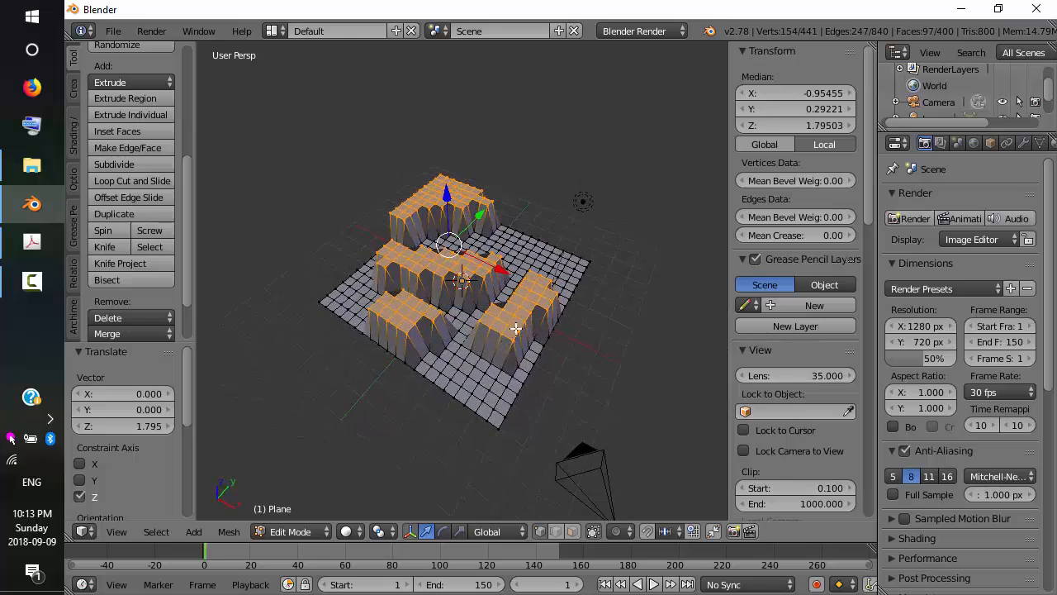
key("g")
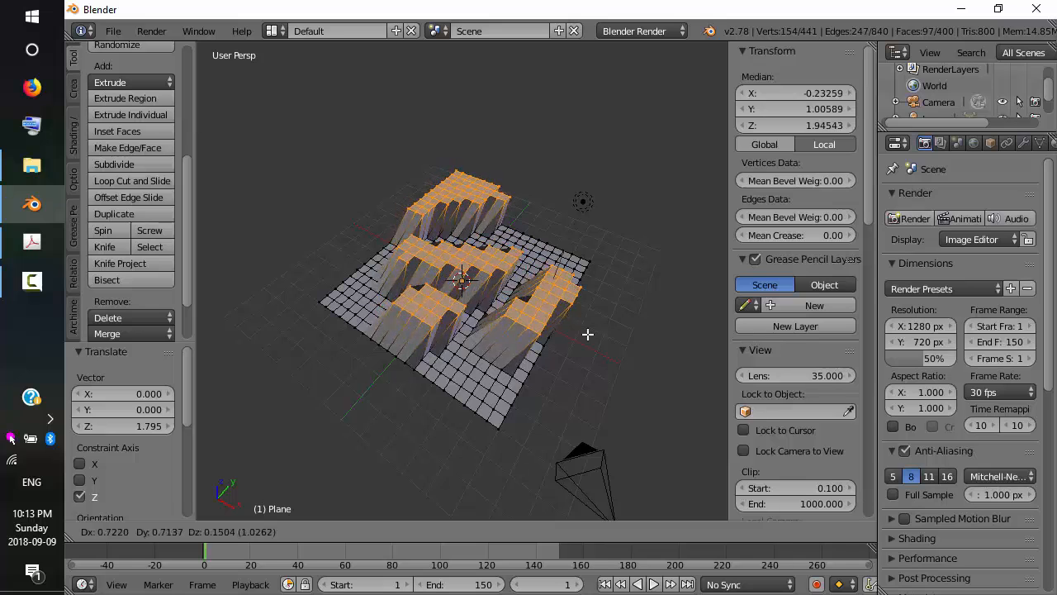
key("y")
key("x")
key("y")
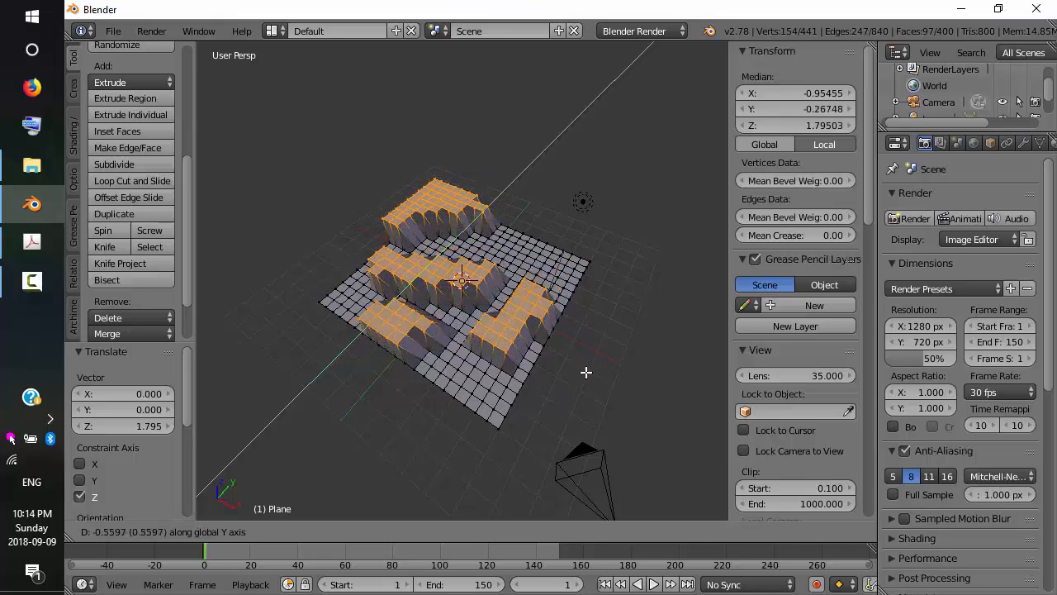
key("z")
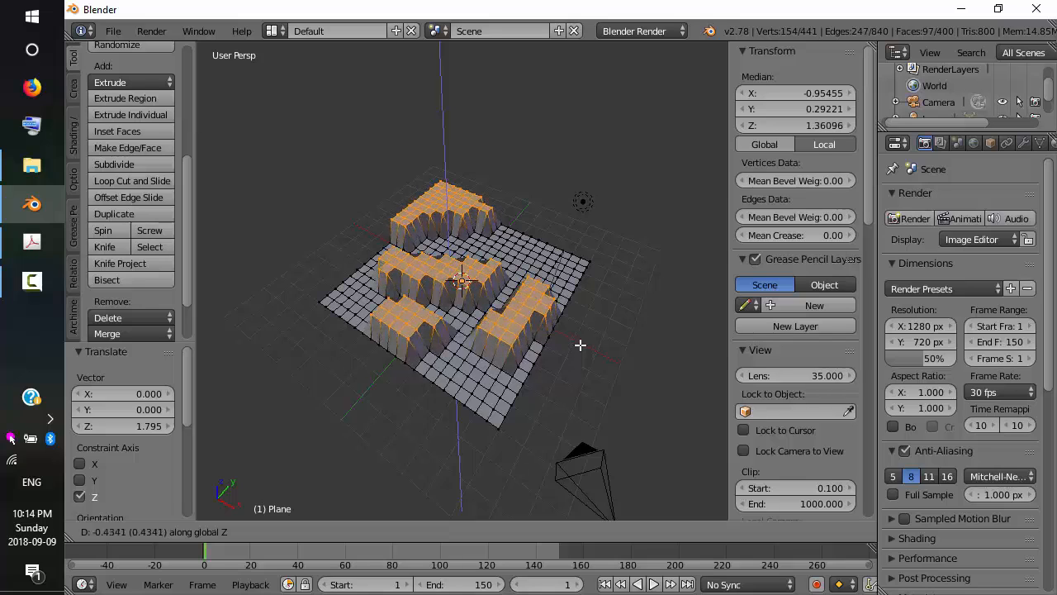
left_click(580, 344)
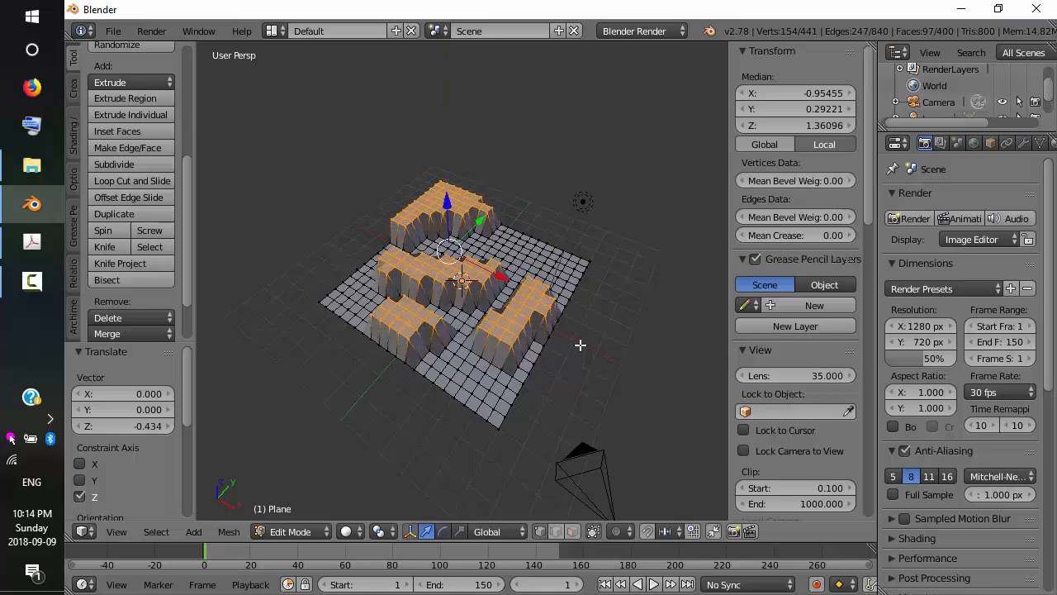
Move the selected patches freely by about -0.31 in X, 0.47 in Y and 0.32 in Z.
mouse_move(491, 349)
middle_mouse_down()
mouse_move(537, 364)
mouse_move(609, 350)
mouse_move(507, 361)
middle_mouse_up()
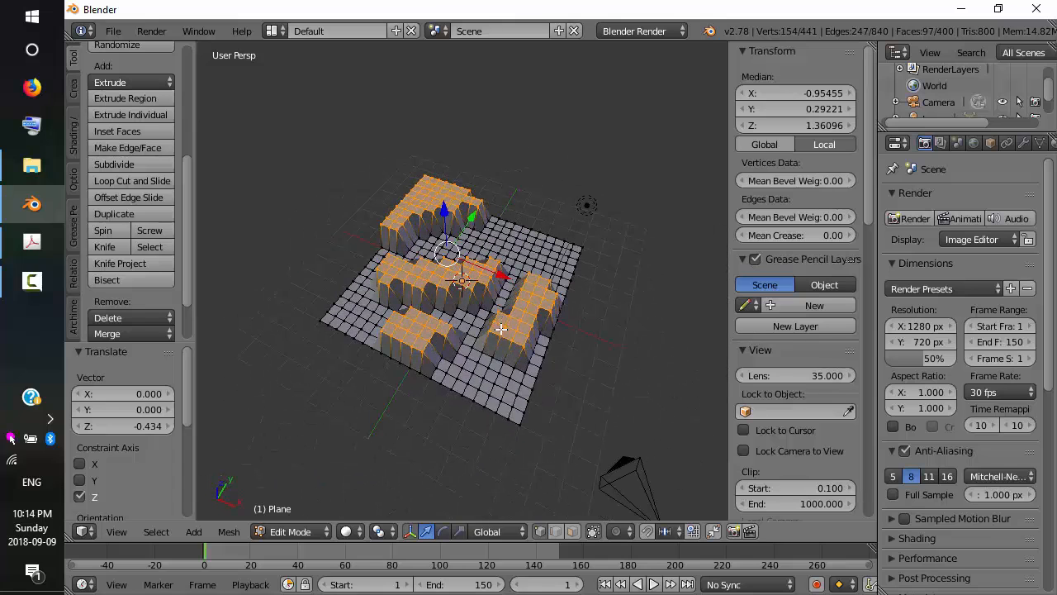
middle_click_drag(534, 330, 515, 327)
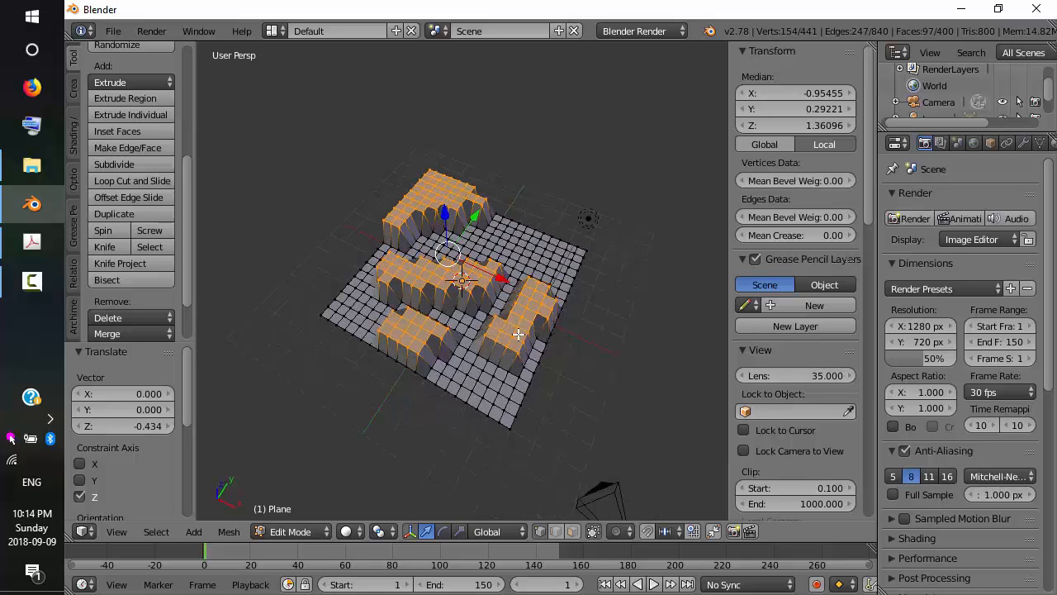
key("g")
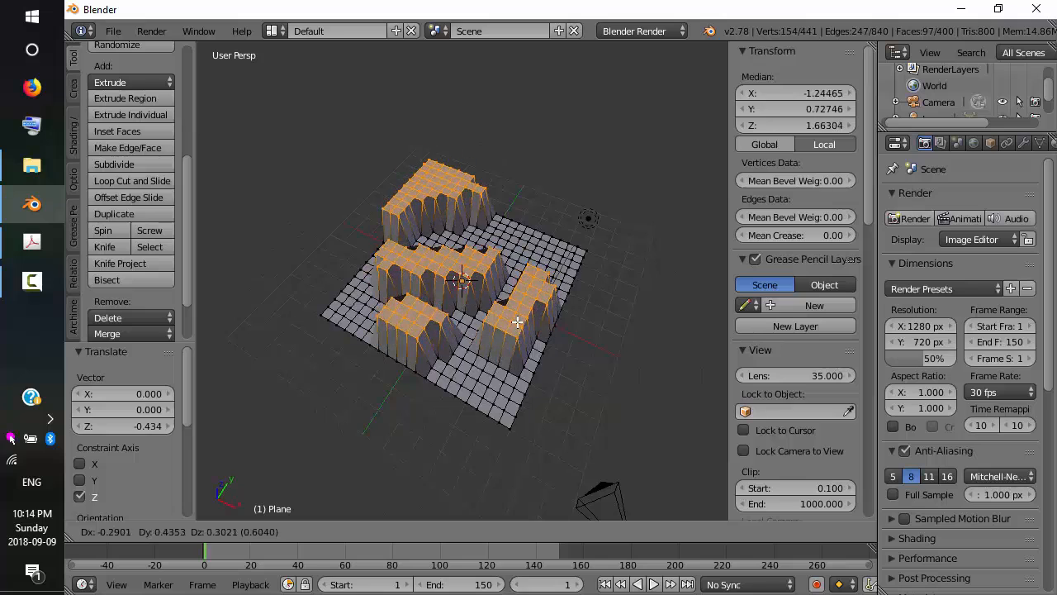
left_click(517, 321)
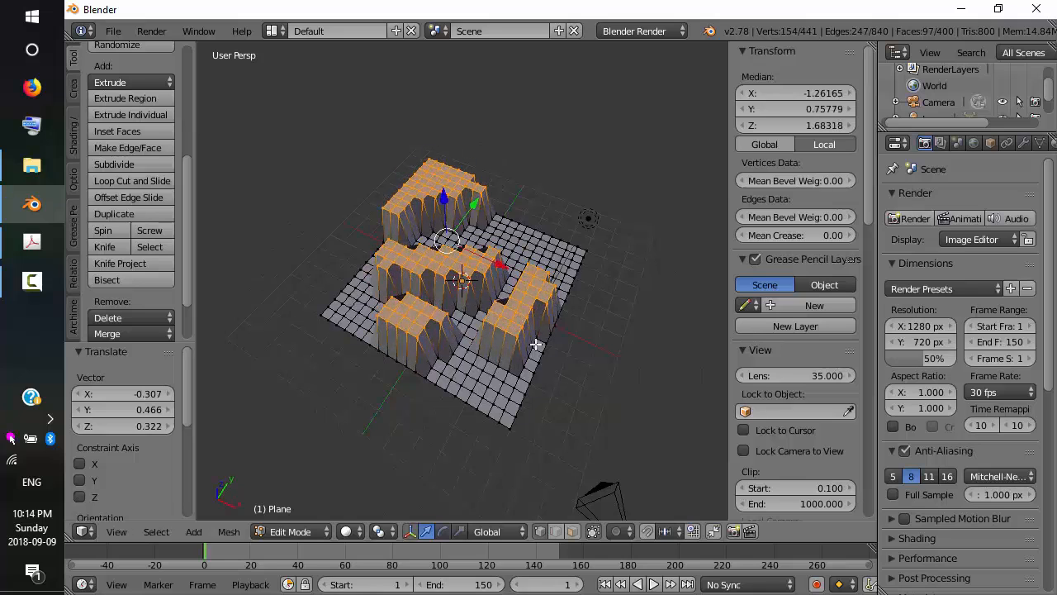
Rotate the selected patches by about 3.3° and scale them uniformly to about 0.91.
key("r")
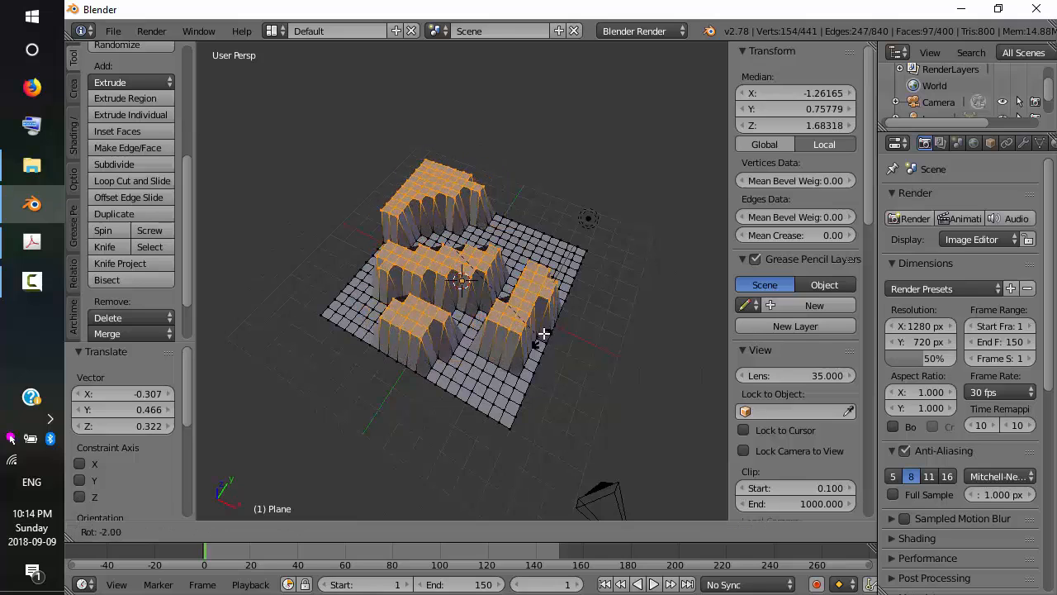
left_click(551, 372)
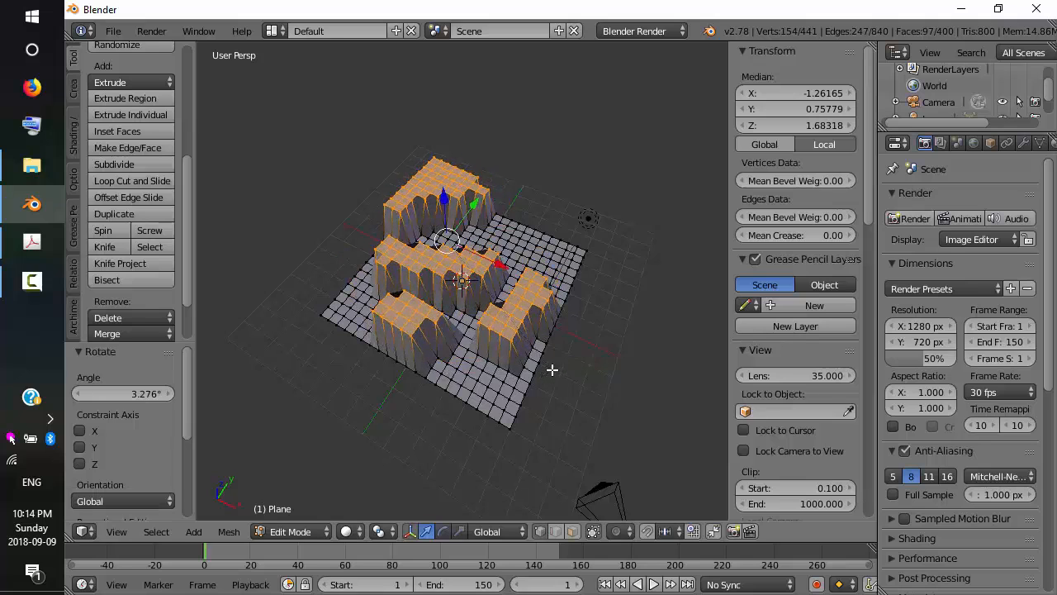
key("s")
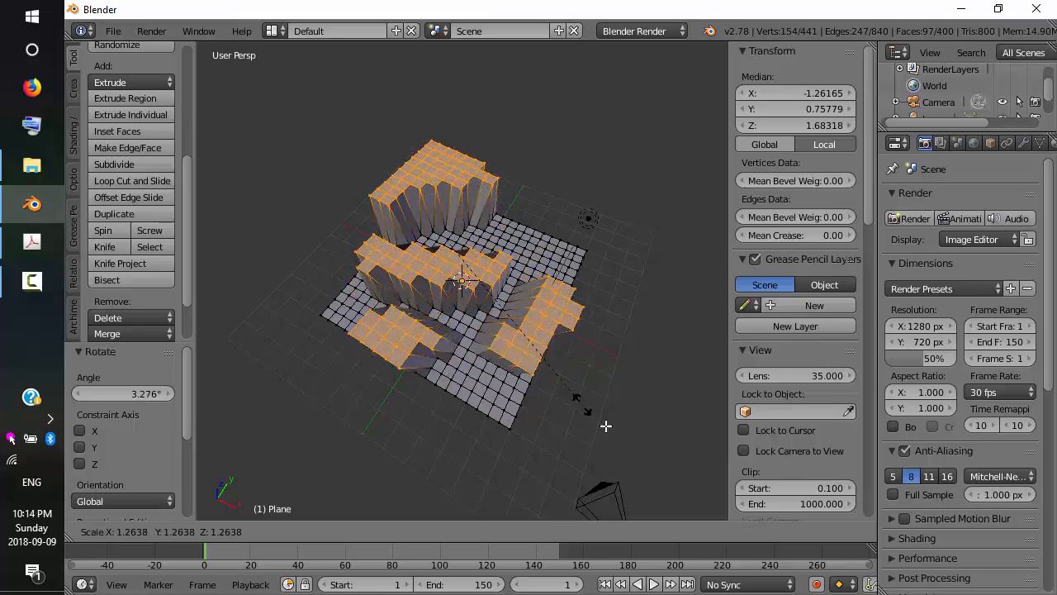
left_click(536, 357)
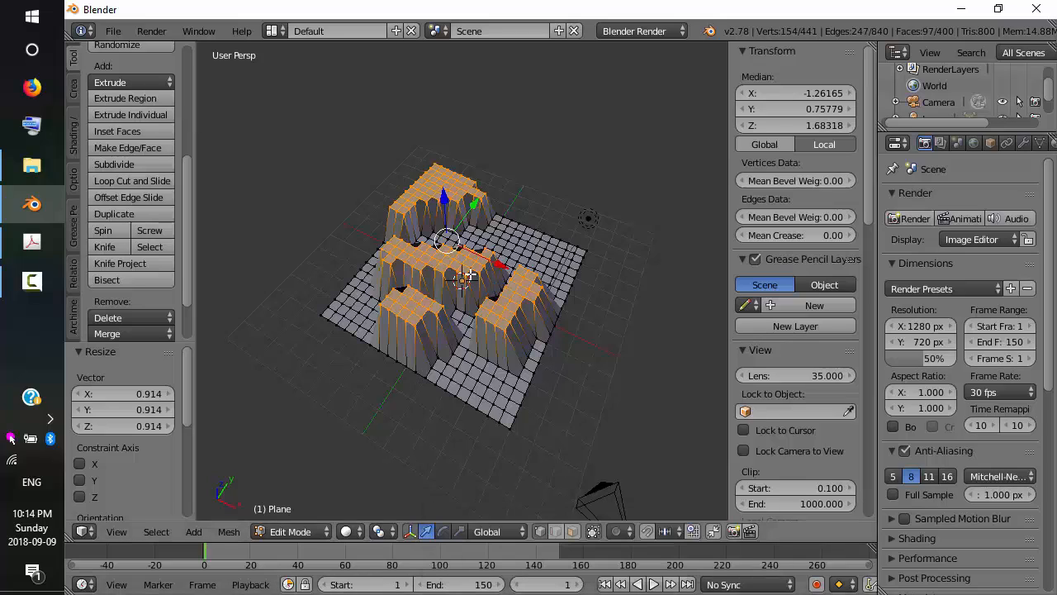
Use the scale manipulator to try stretching the selected patches along Y and X, and undo both changes.
left_click(444, 532)
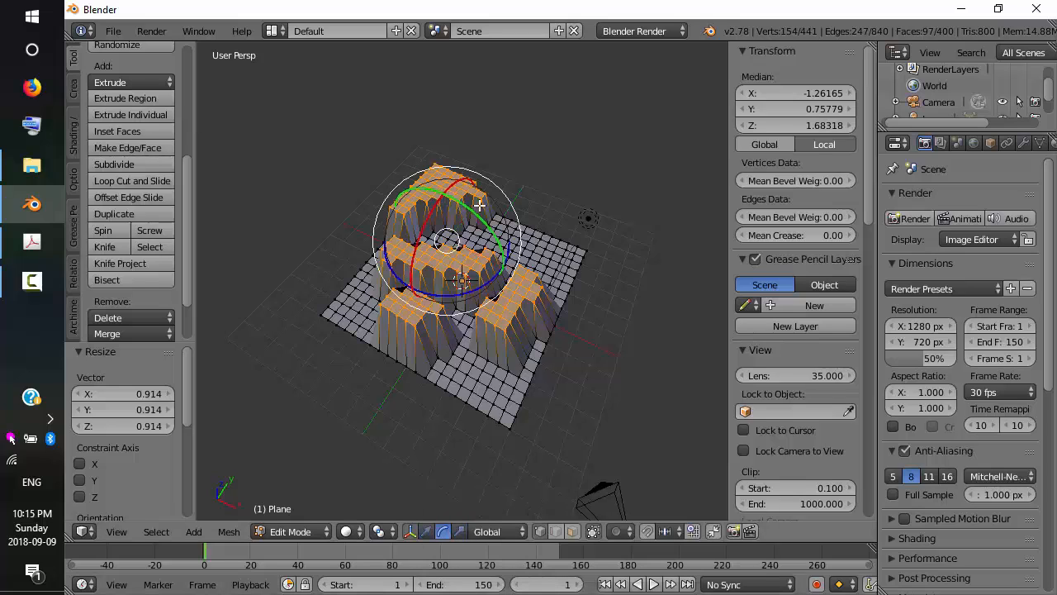
left_click(460, 532)
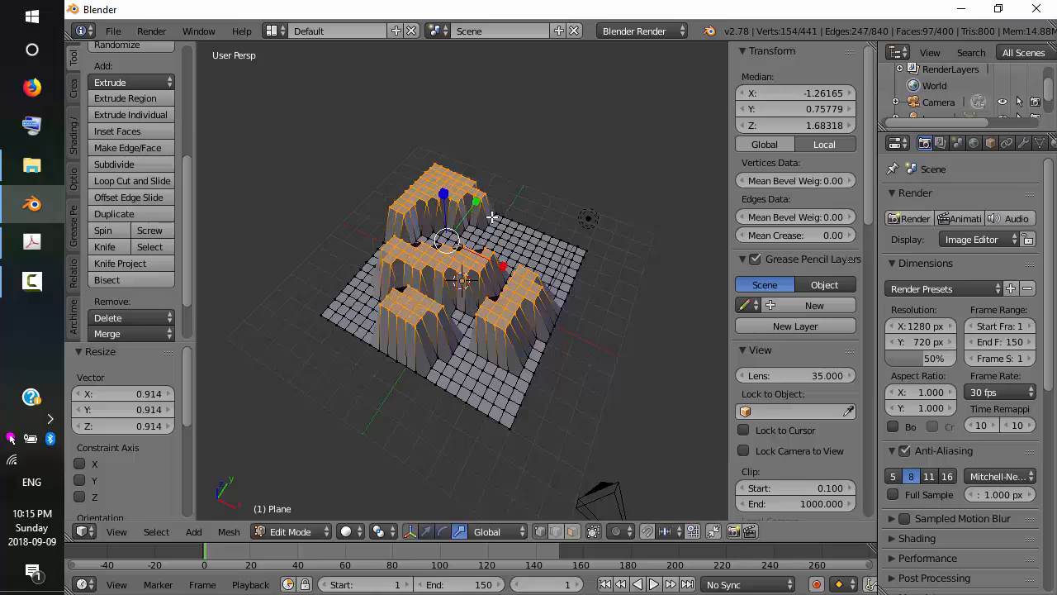
left_click_drag(478, 202, 498, 189)
mouse_move(507, 271)
left_mouse_down()
mouse_move(532, 281)
mouse_move(517, 274)
left_mouse_up()
key("ctrl+z")
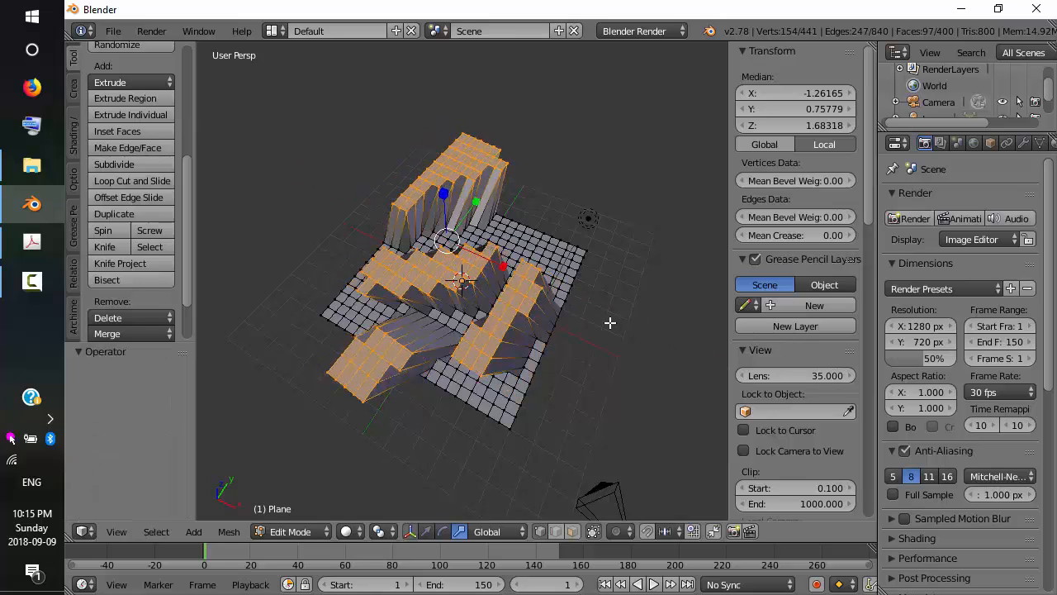
key("ctrl+z")
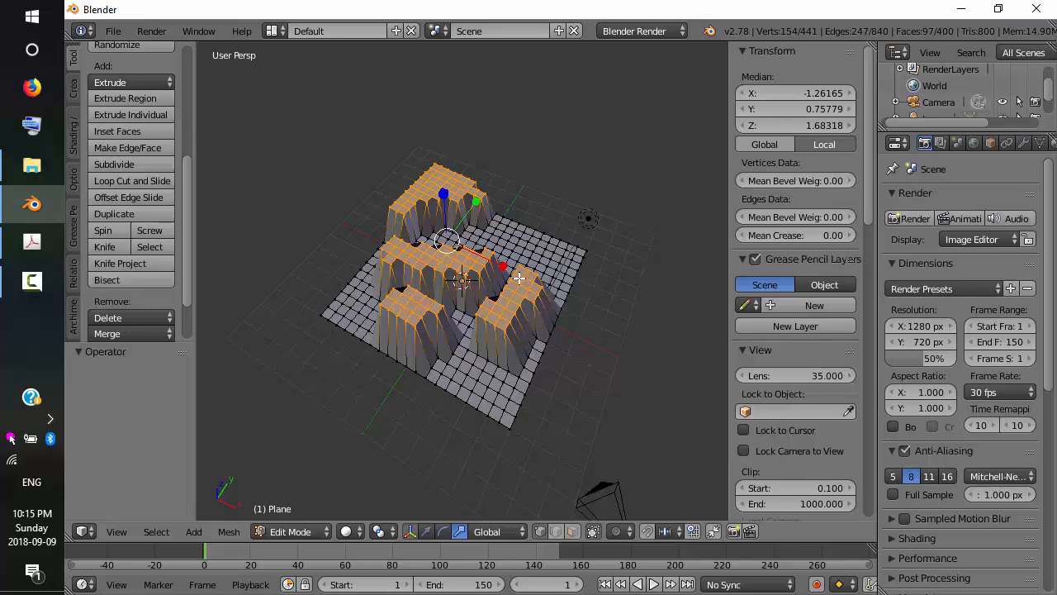
Switch to the rotate manipulator and try rotating the selected patches about -1.3° around the global X axis.
left_click(444, 531)
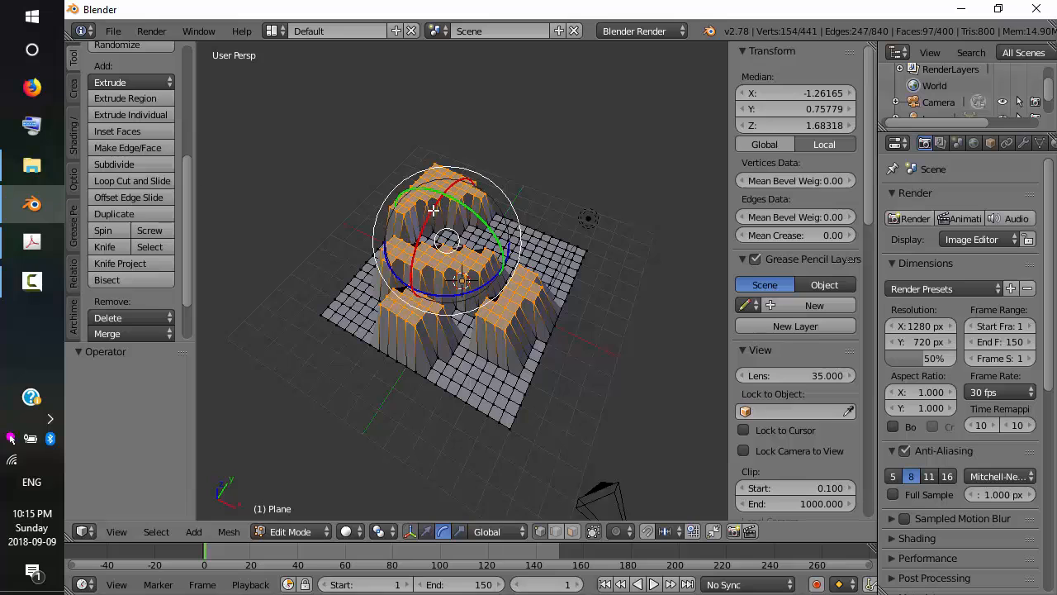
mouse_move(433, 212)
left_mouse_down()
mouse_move(420, 228)
mouse_move(449, 195)
mouse_move(427, 207)
mouse_move(421, 228)
mouse_move(433, 201)
left_mouse_up()
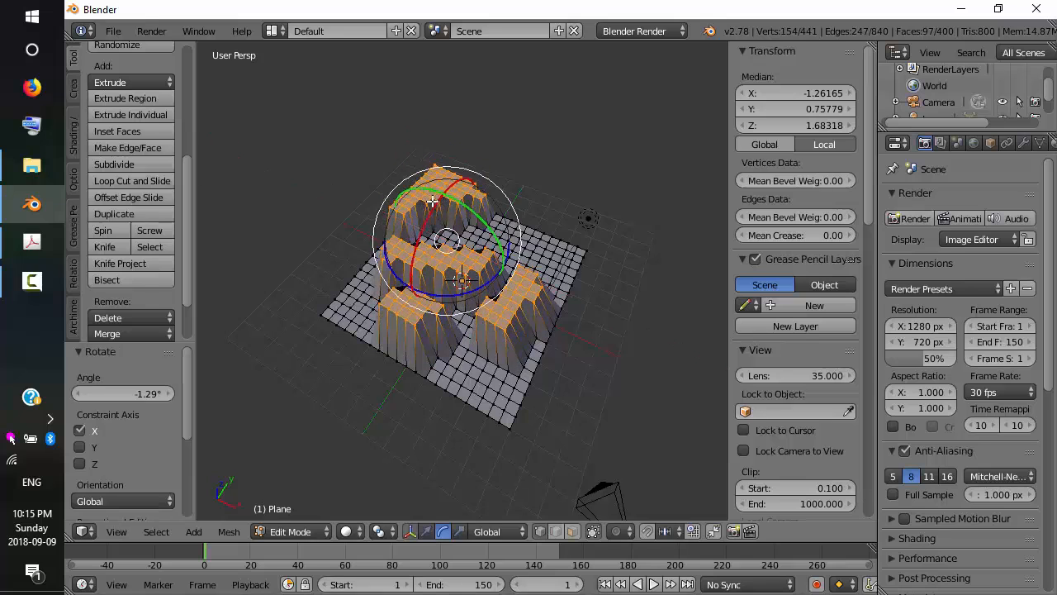
Set the OpenGL selection method to Automatic in the user preferences, save the user settings and close the preferences.
left_click(111, 30)
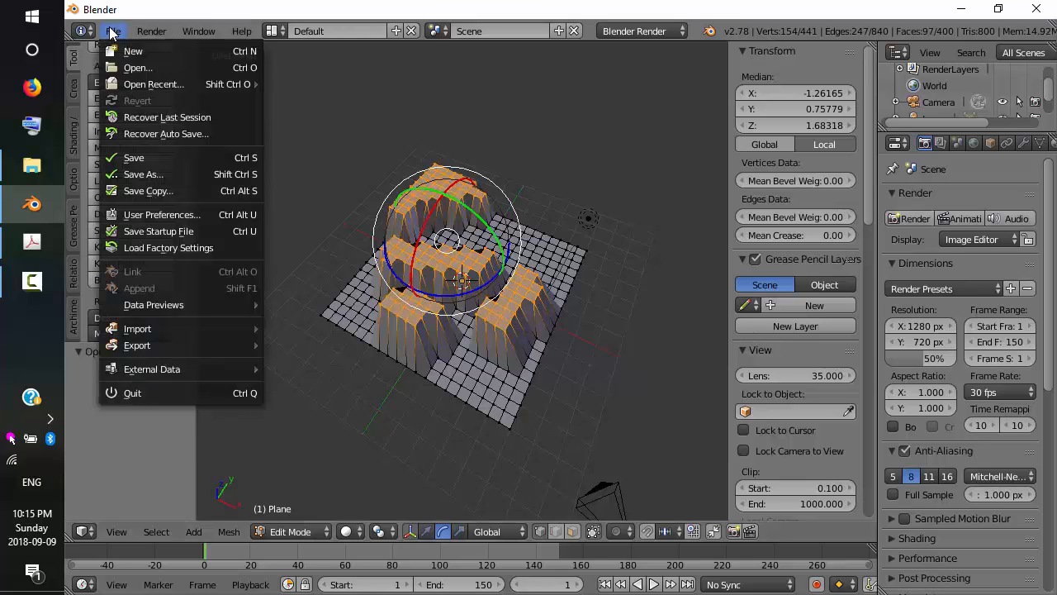
left_click(163, 214)
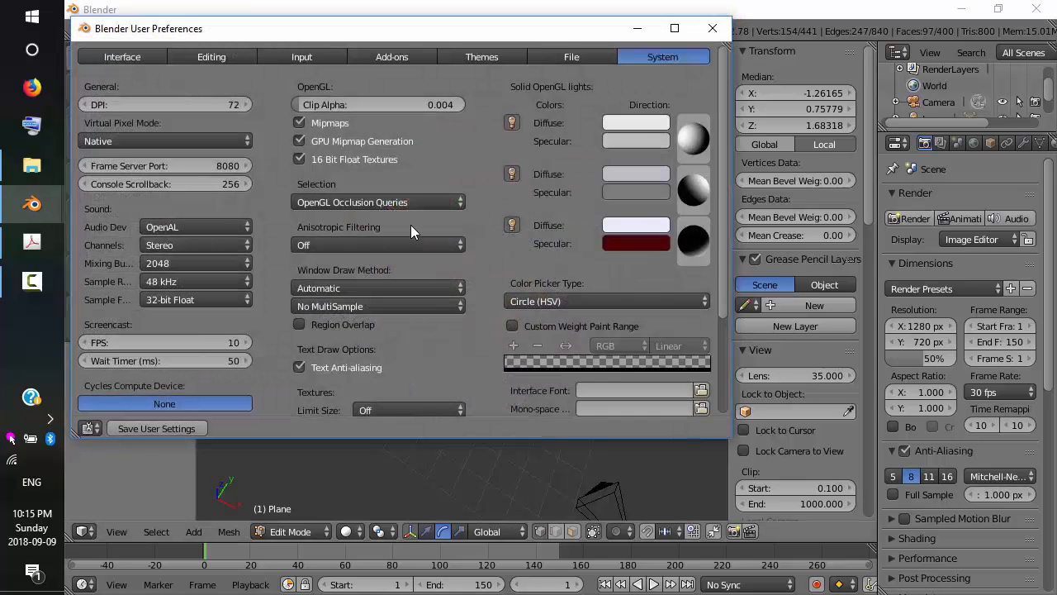
left_click(429, 202)
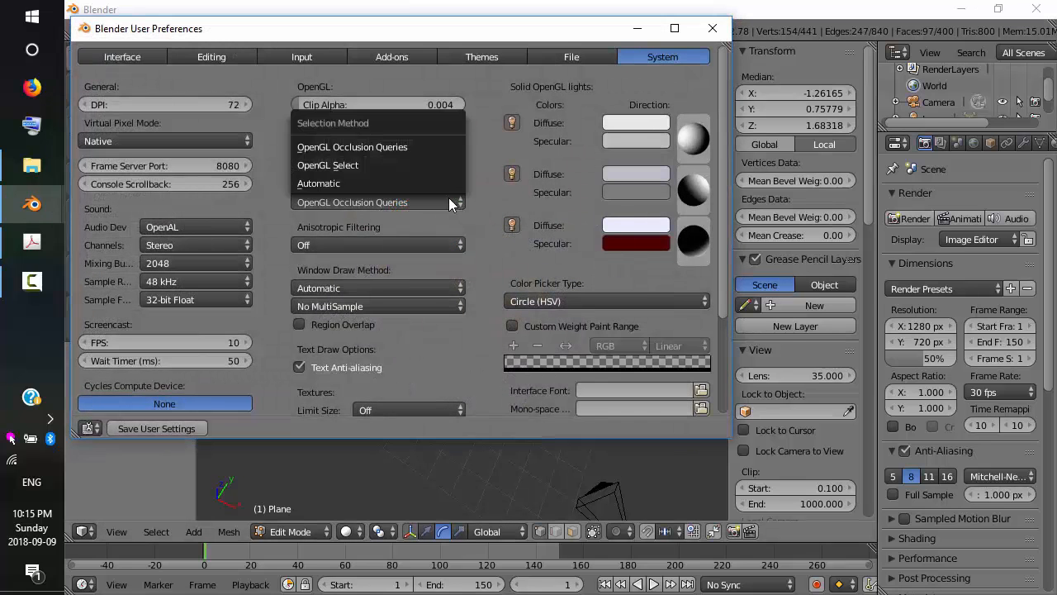
left_click(337, 180)
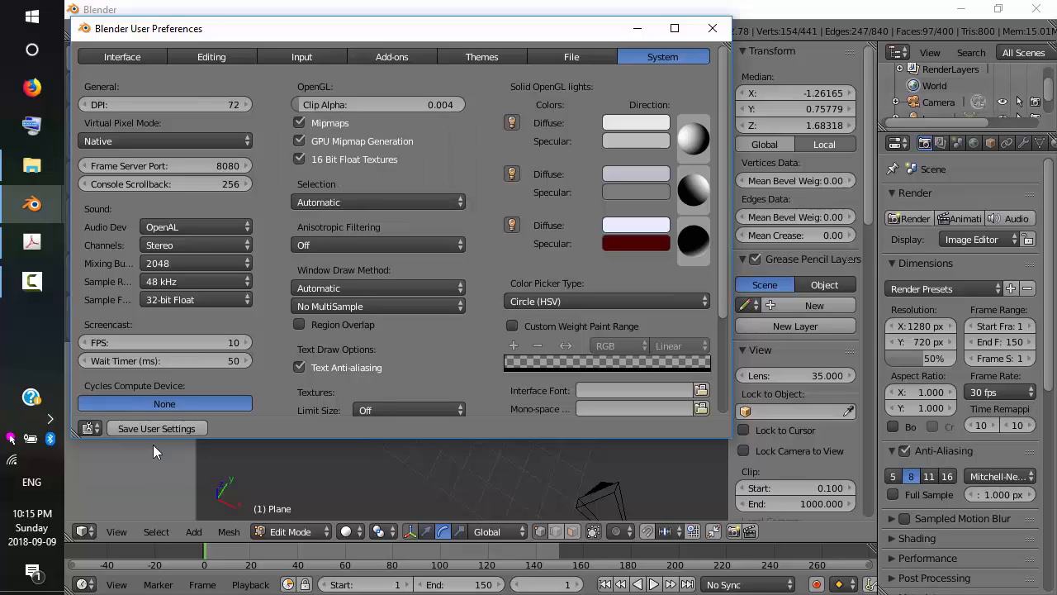
left_click(164, 425)
left_click(712, 29)
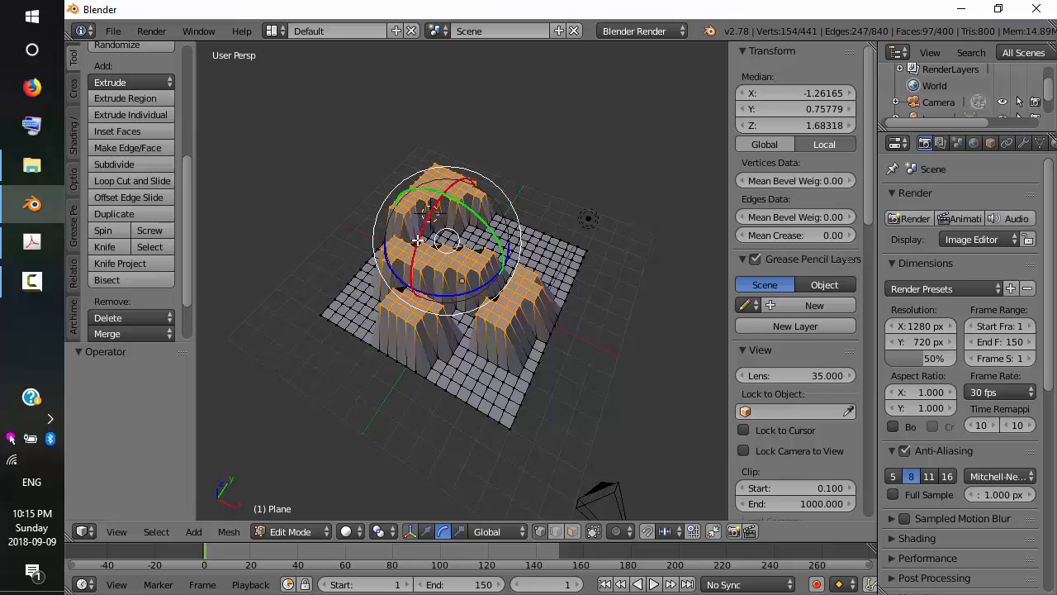
Set the selection method in the user preferences back to OpenGL Occlusion Queries and close the preferences.
left_click(113, 33)
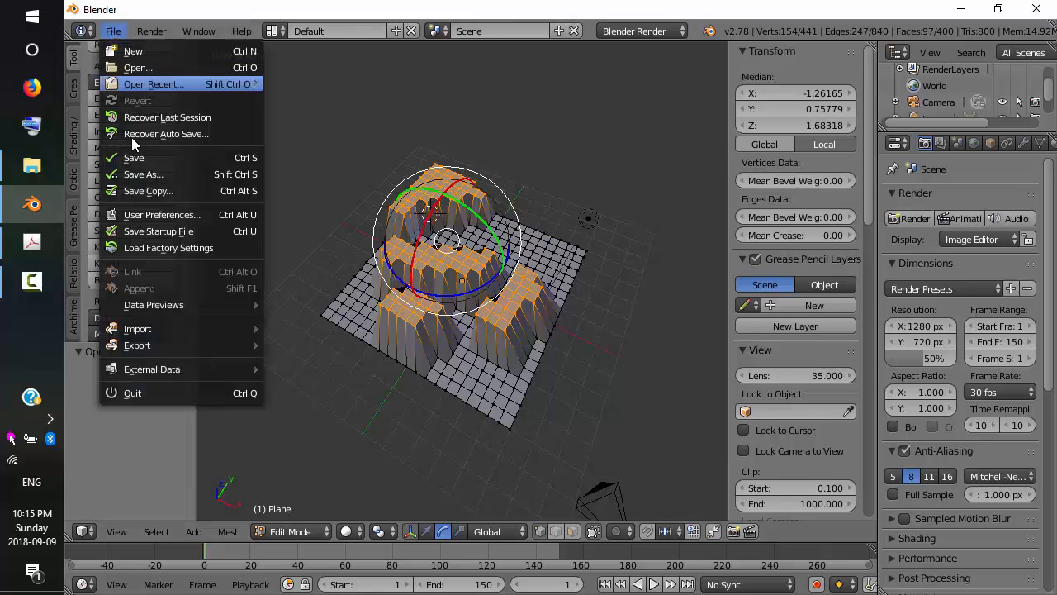
left_click(162, 214)
left_click(419, 200)
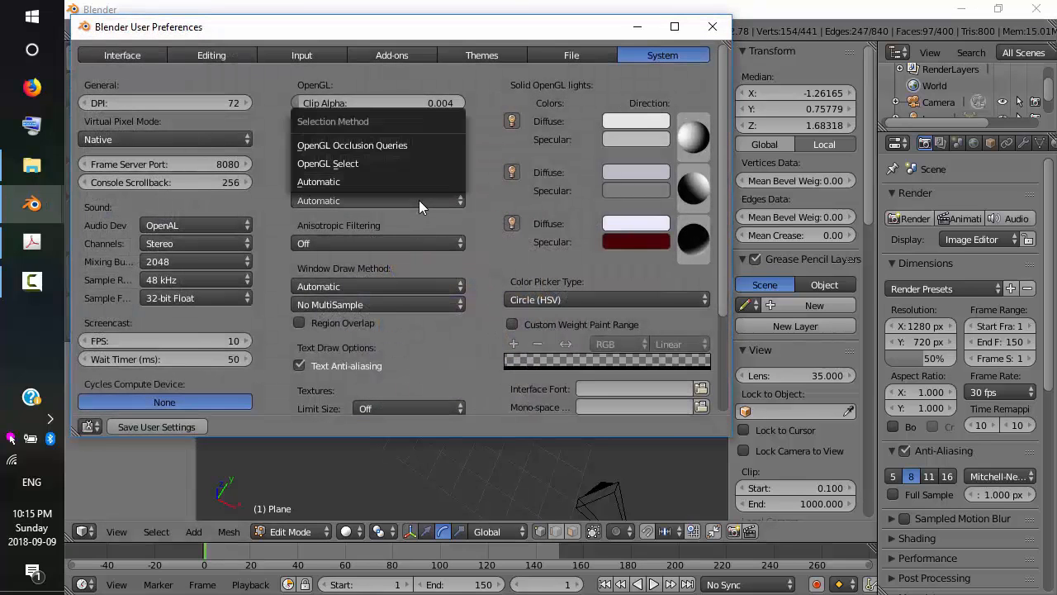
left_click(410, 147)
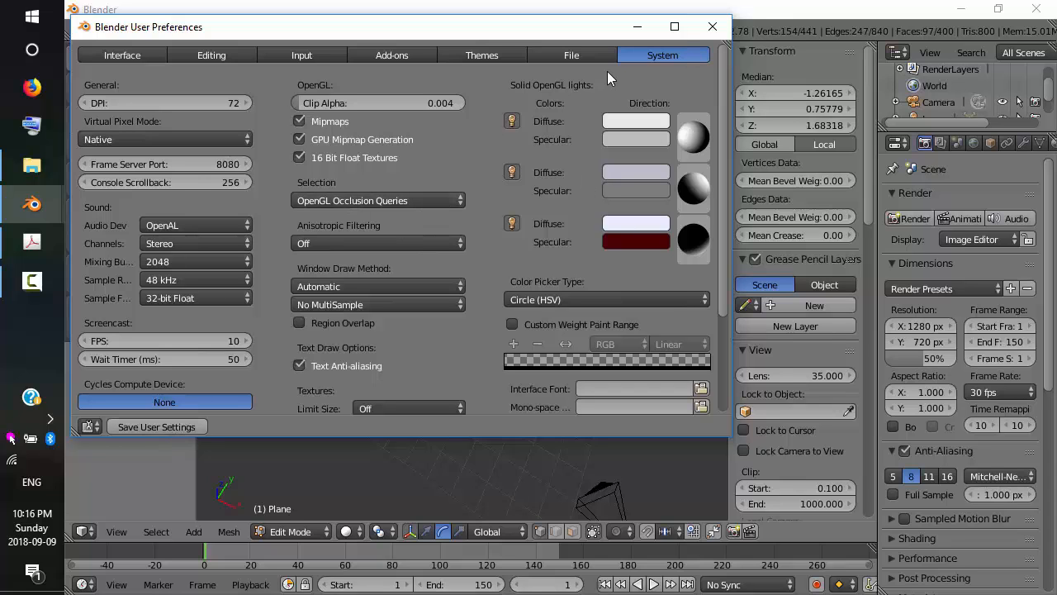
left_click(712, 31)
Try rotating the selected patches about -7° around global X and around another manipulator ring, and undo the rotations.
key("r")
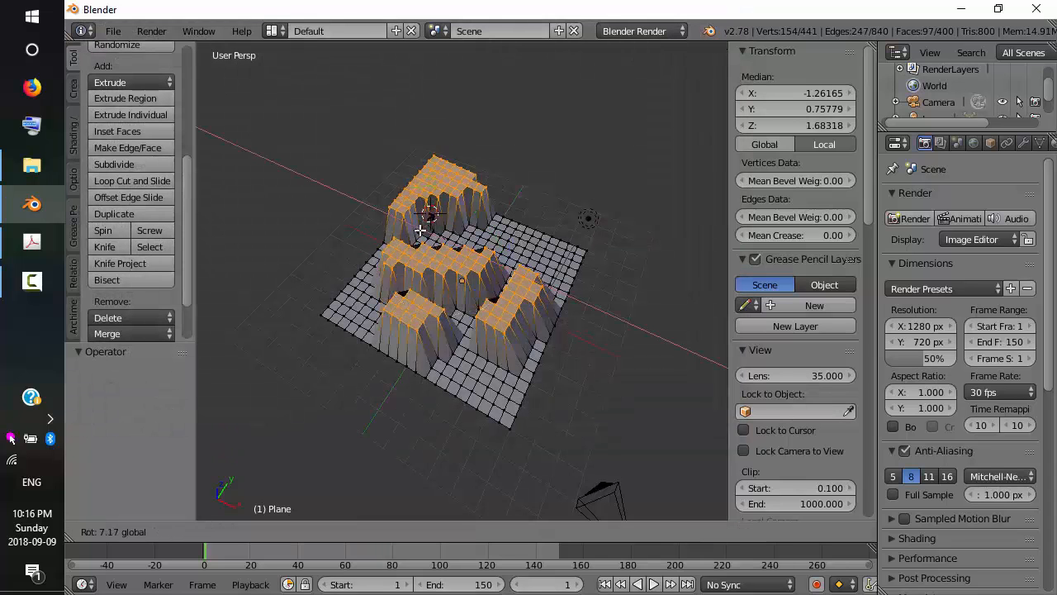
left_click(425, 217)
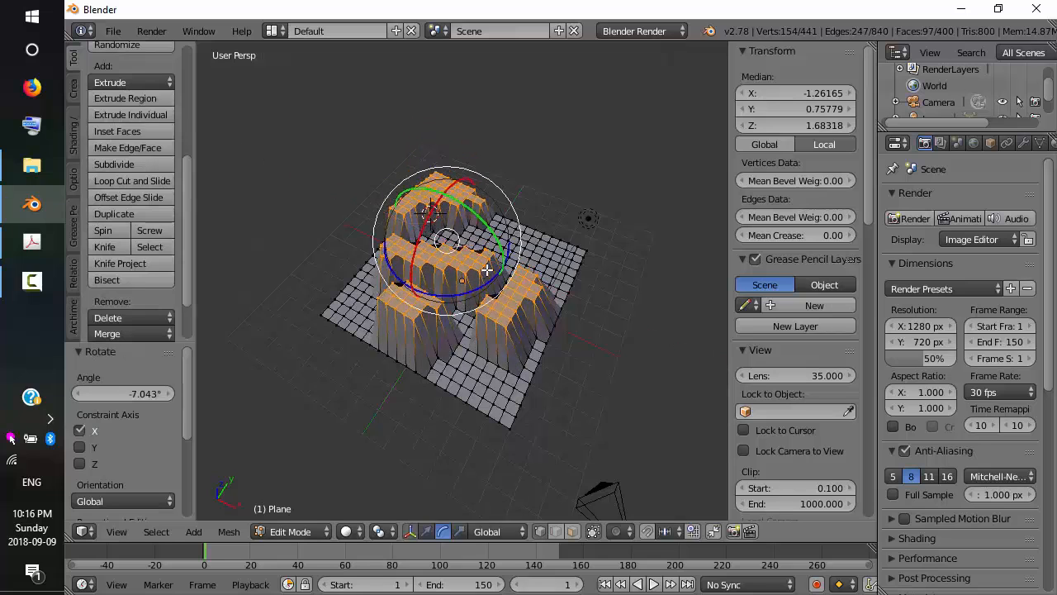
left_click_drag(487, 273, 512, 274)
key("ctrl+z")
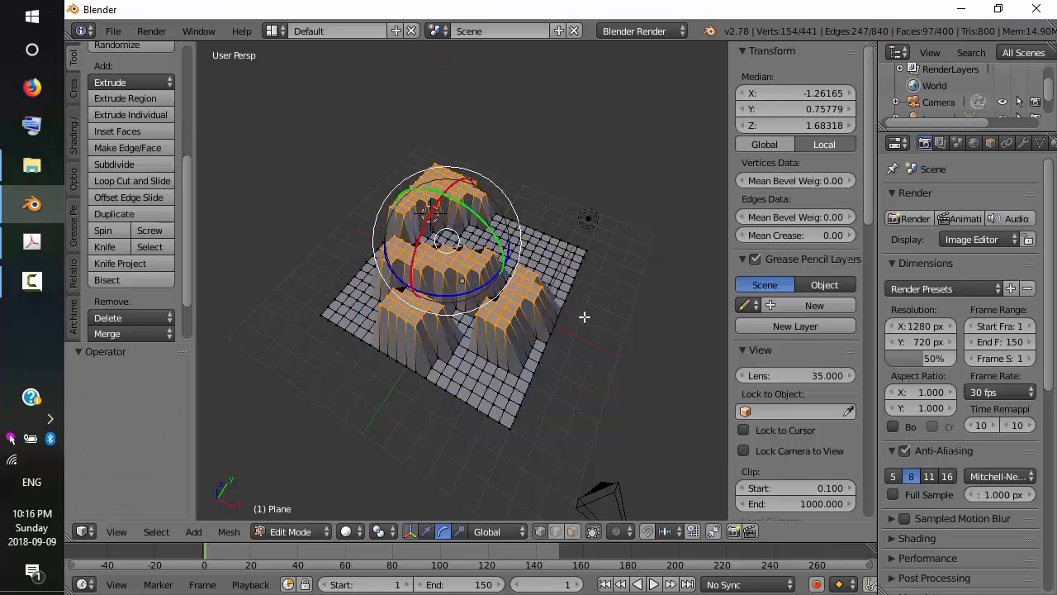
Undo the earlier scaling, rotation and moves of the selected patches back to the flat plane.
key("ctrl+z")
key("ctrl+z")
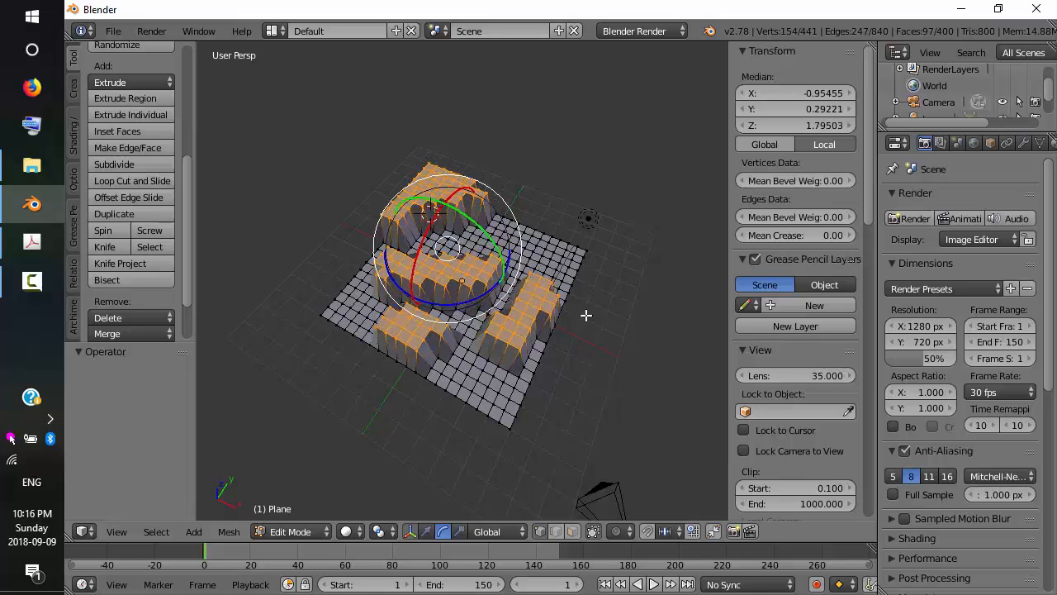
key("ctrl+z")
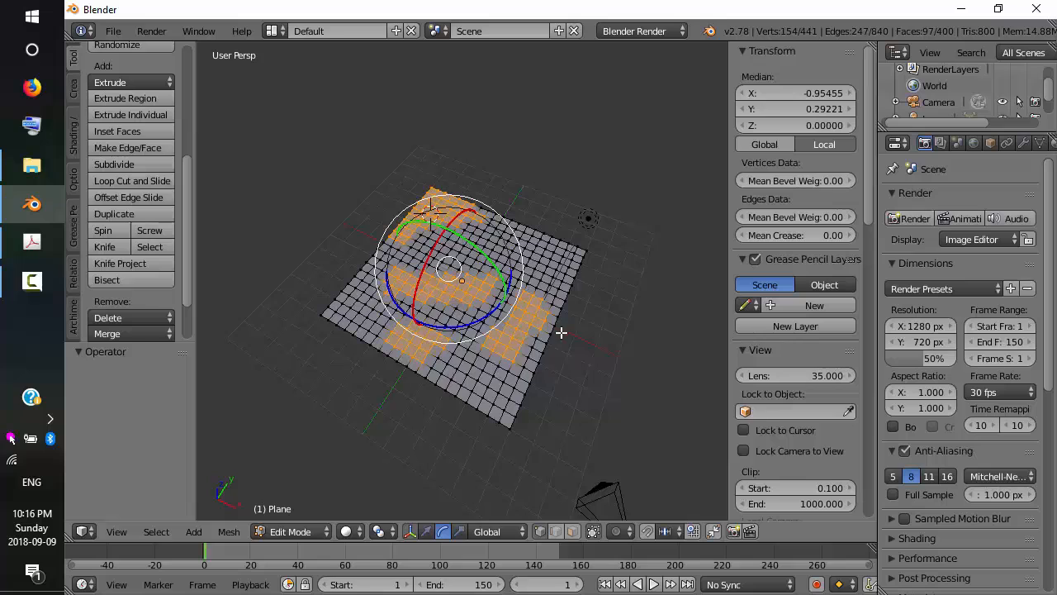
Switch to the translate manipulator and raise the selected patches about 2.38 units along global Z.
left_click(426, 531)
left_click_drag(447, 237, 436, 206)
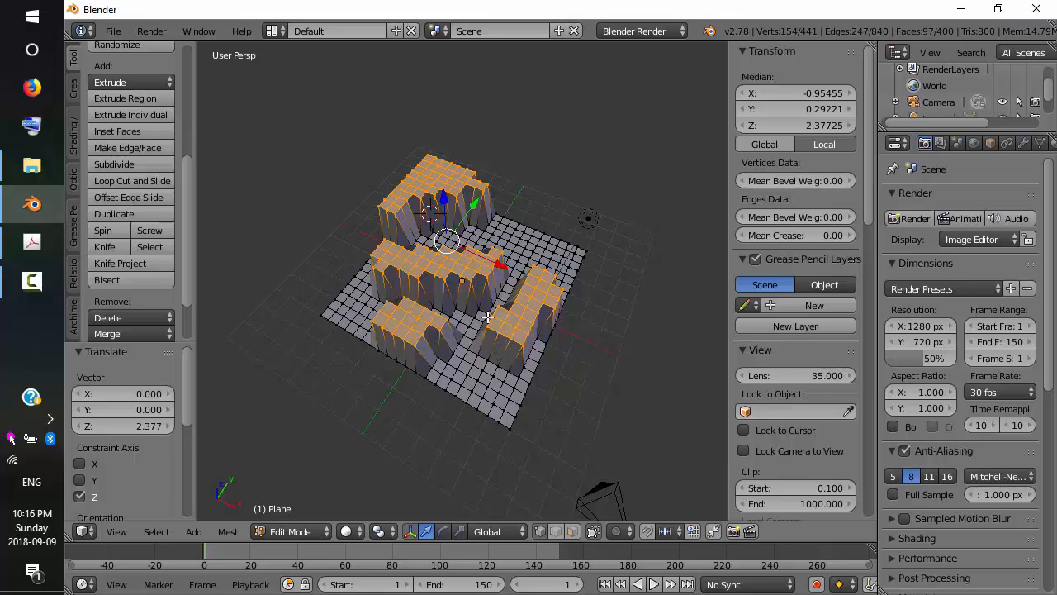
Enable proportional editing for the mesh and look through its falloff types.
left_click(623, 531)
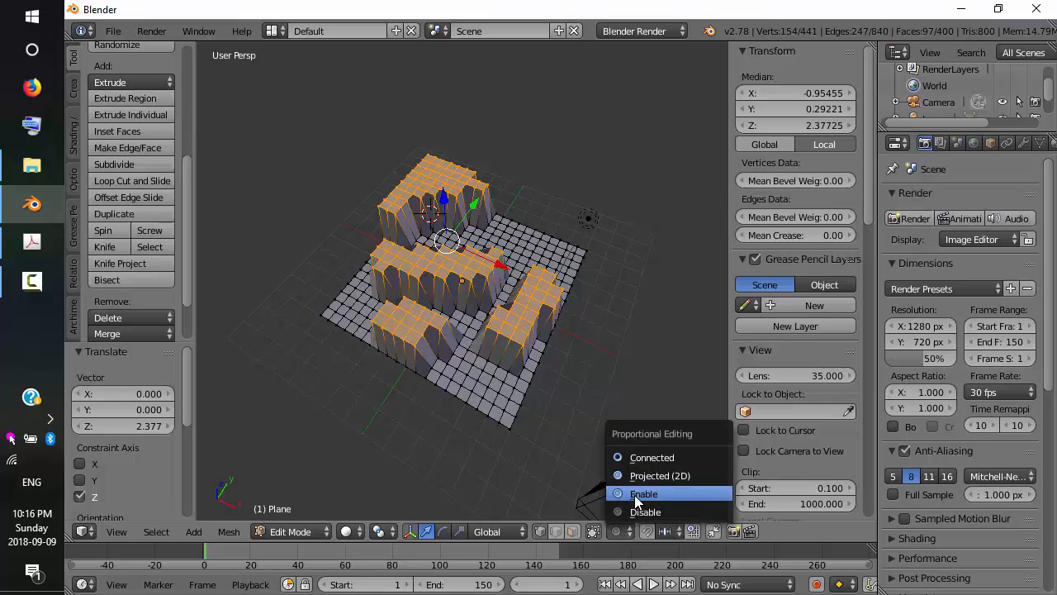
left_click(636, 495)
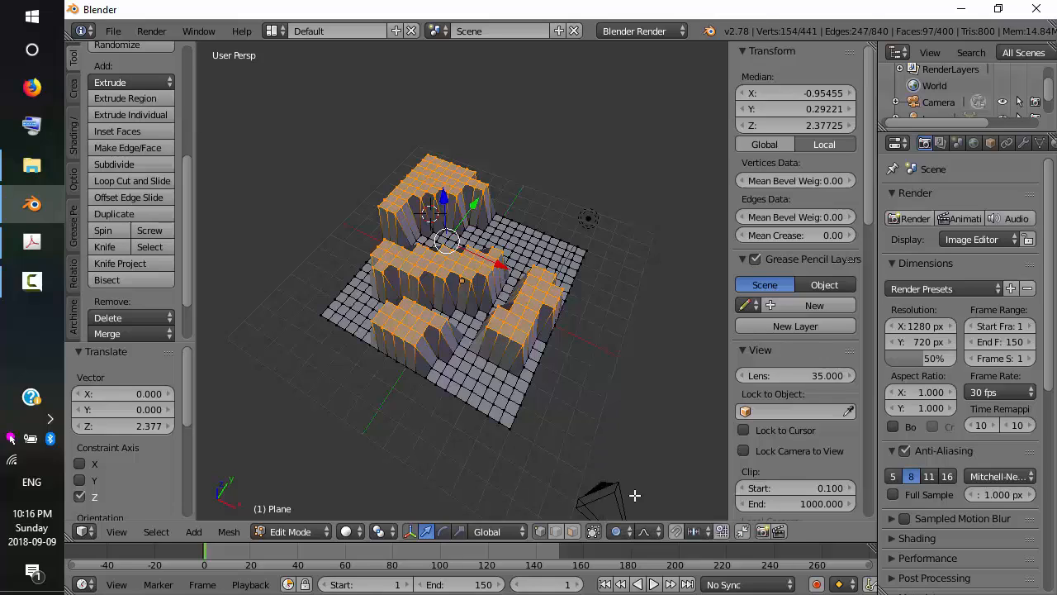
left_click(658, 532)
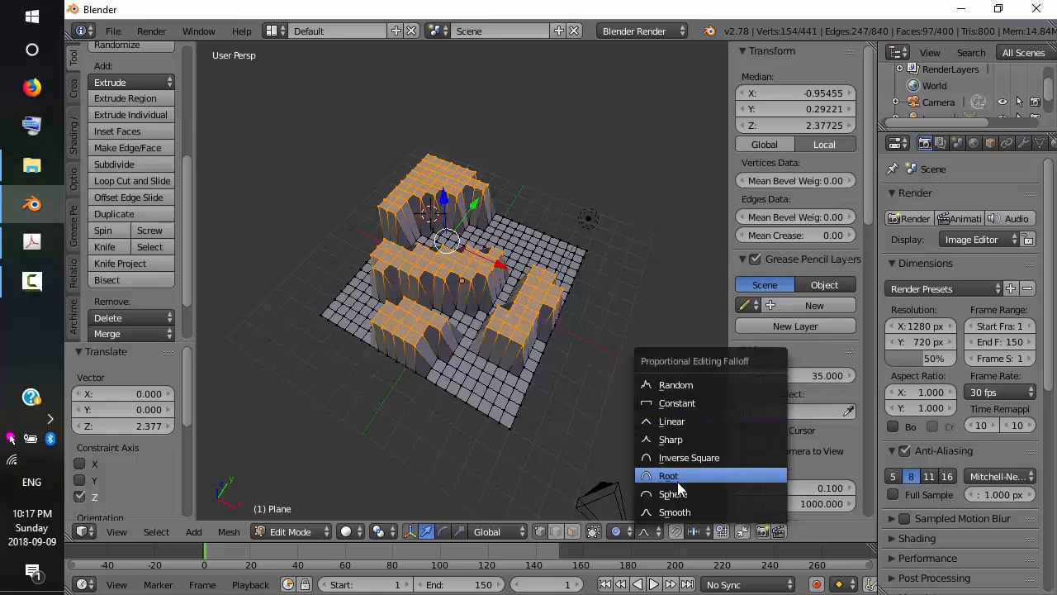
left_click(685, 420)
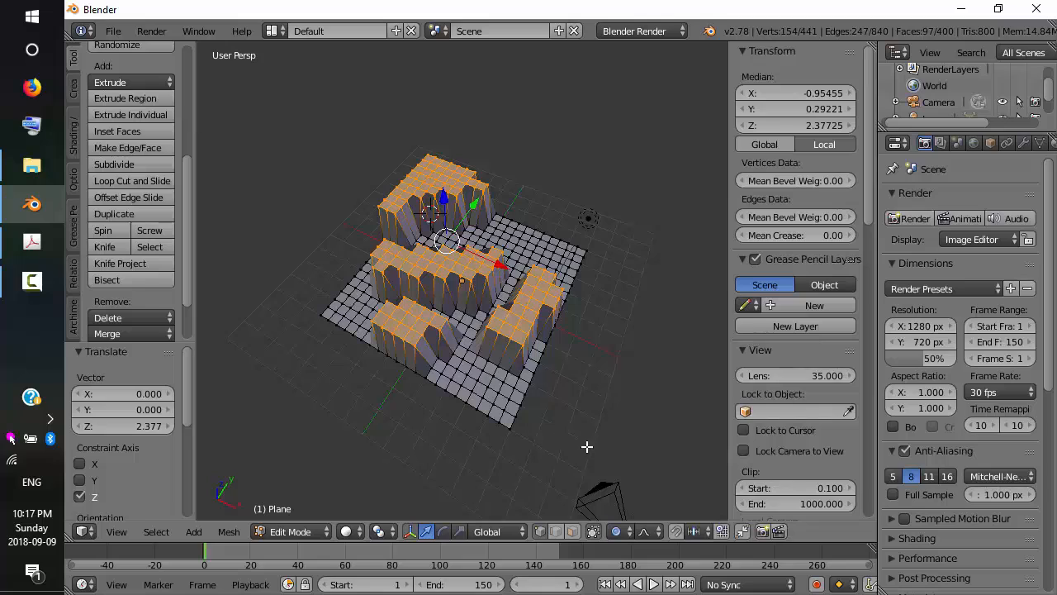
Undo the last raise, and lift the patches about 1.62 units along global Z with Smooth falloff and a proportional size of 1.61.
key("ctrl+z")
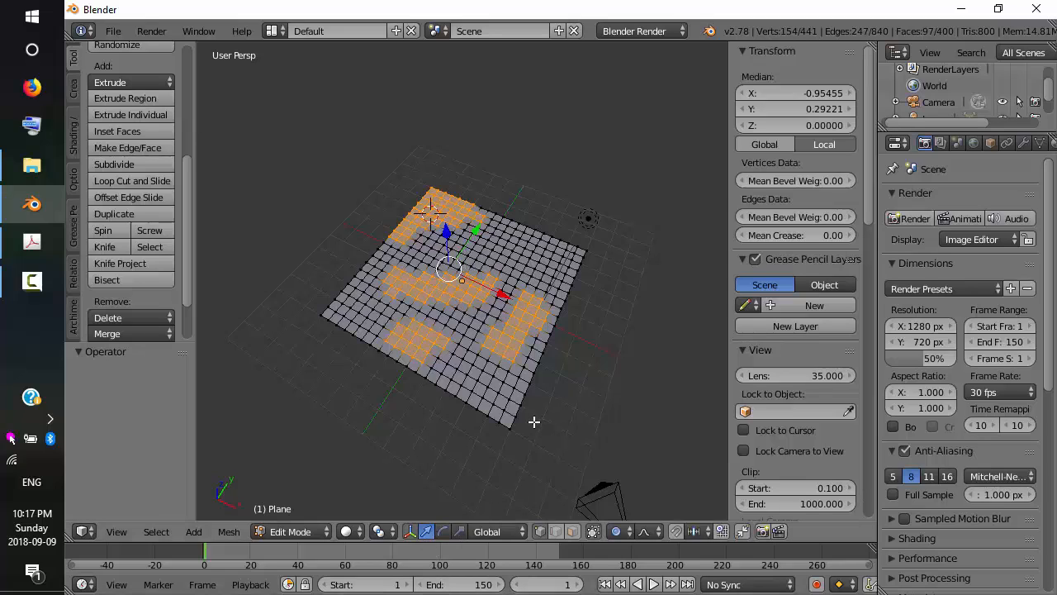
key("g")
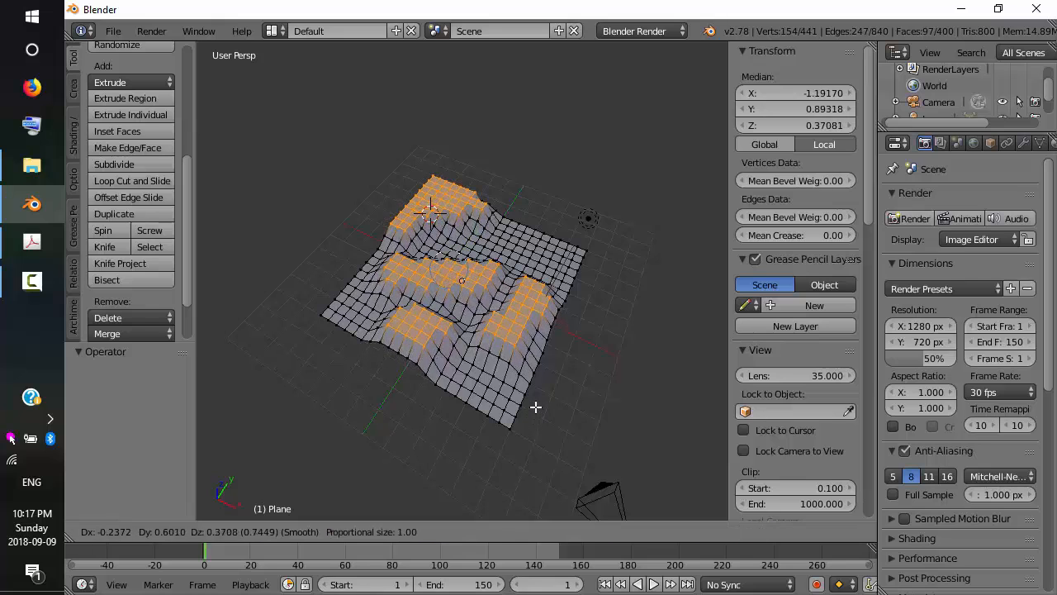
key("z")
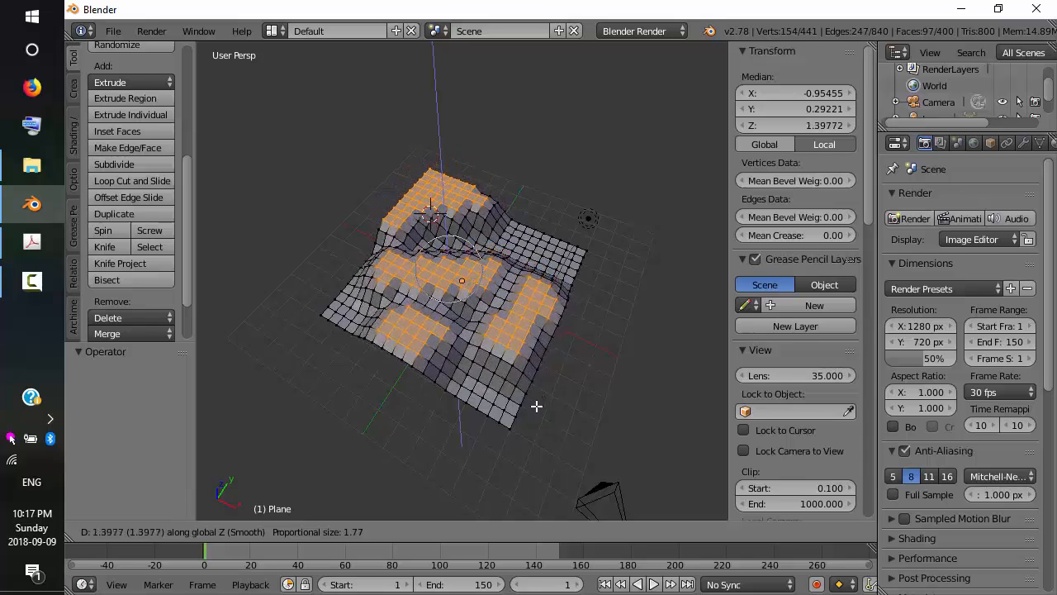
scroll(537, 399, "up", 3)
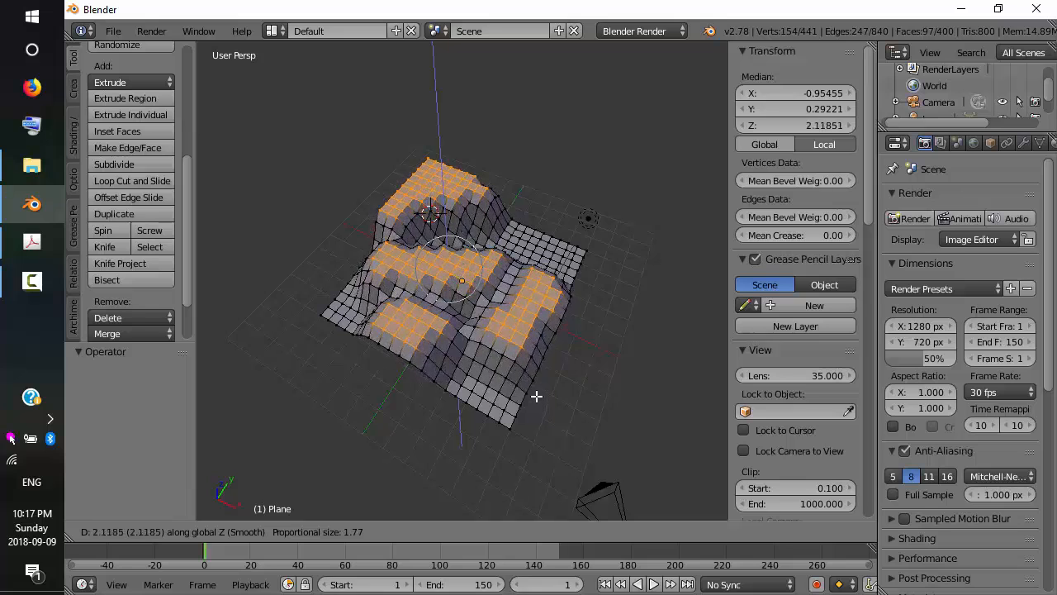
scroll(537, 396, "down", 2)
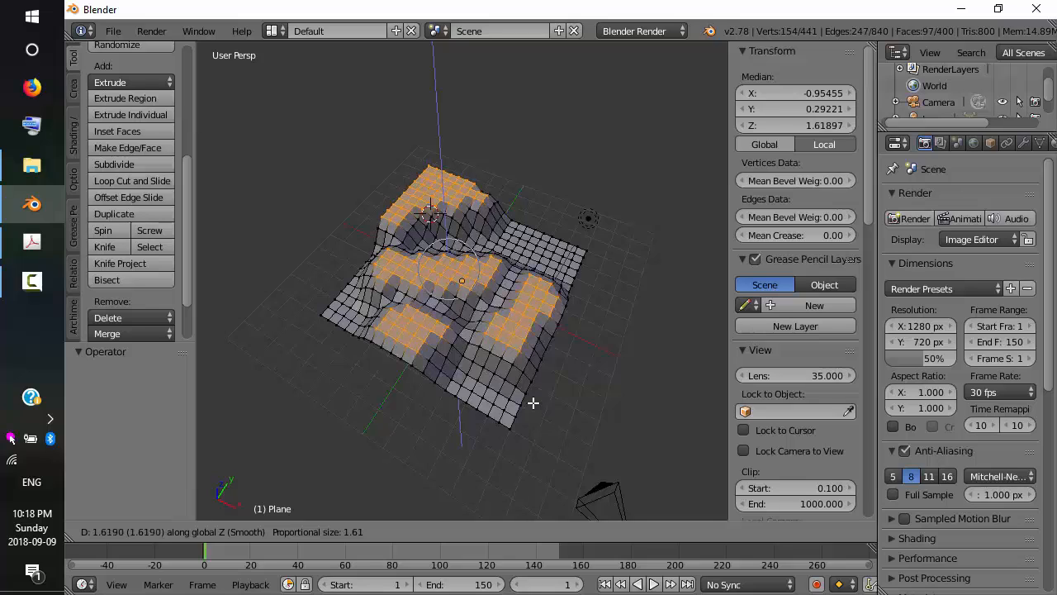
left_click(533, 402)
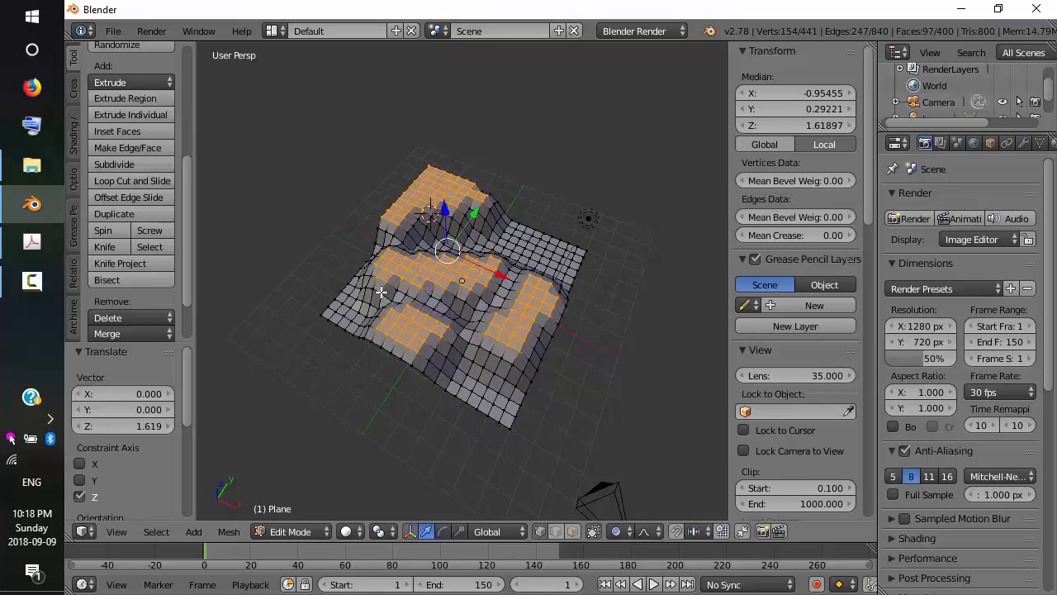
Return to Object Mode and apply smooth shading to the plane.
key("Tab")
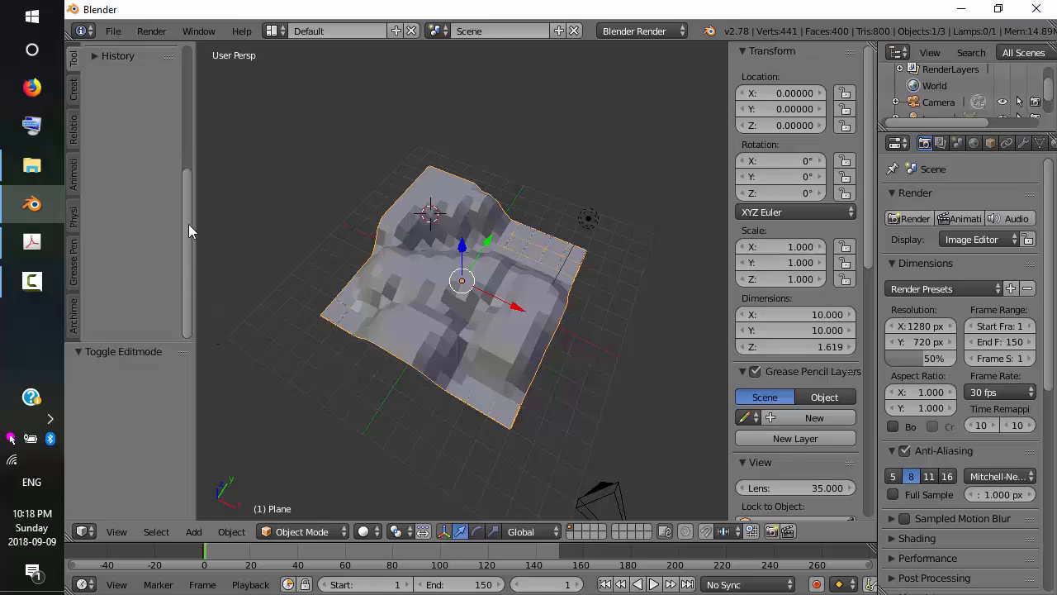
left_click_drag(189, 224, 184, 74)
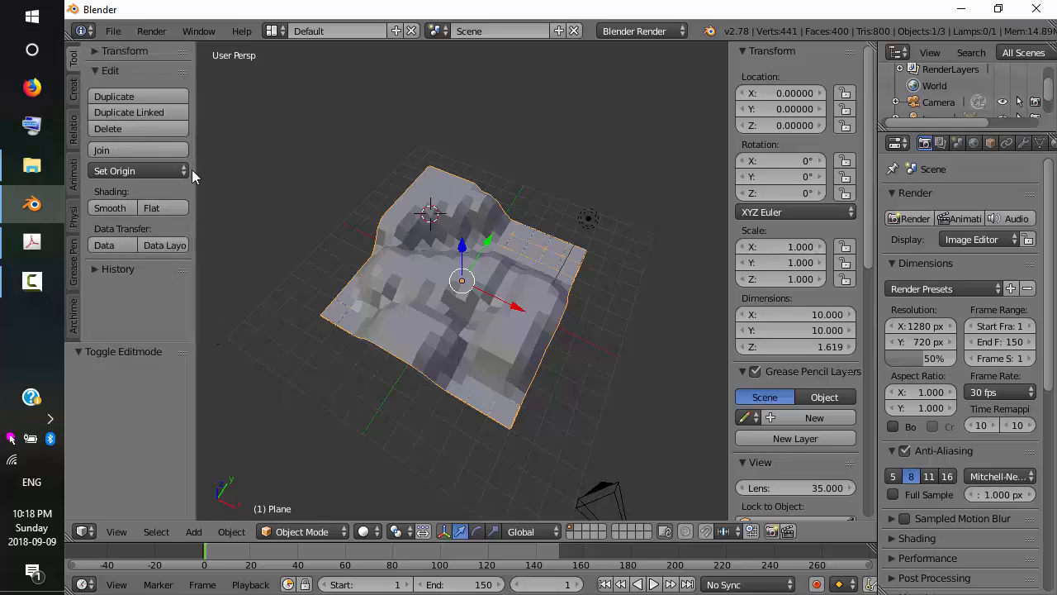
left_click(118, 210)
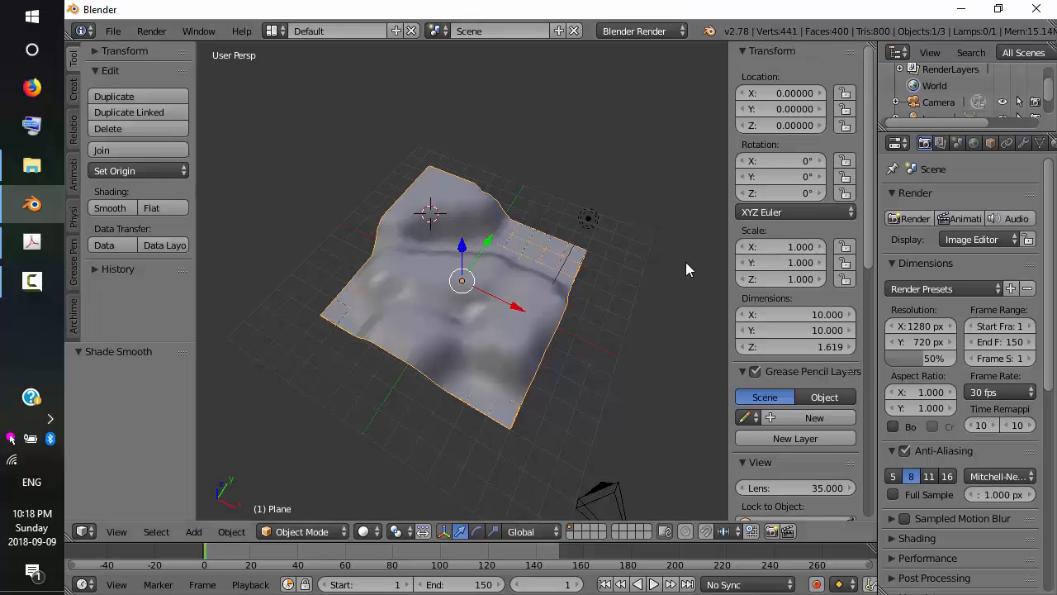
In Edit Mode, clear the selection and box-select a five-by-two-face patch near the plane's +X, +Y corner in top view.
key("Tab")
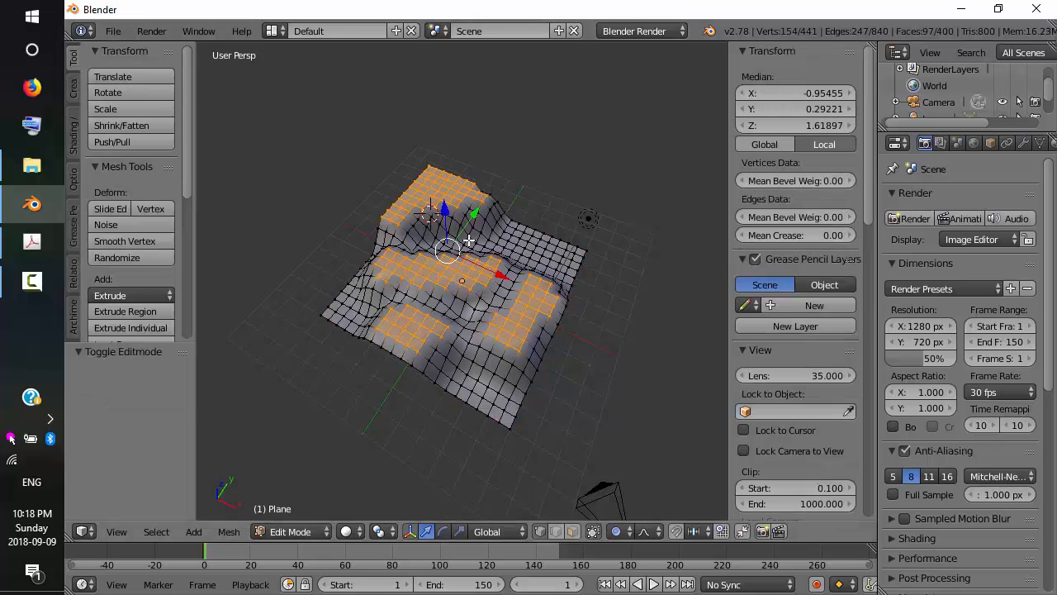
key("a")
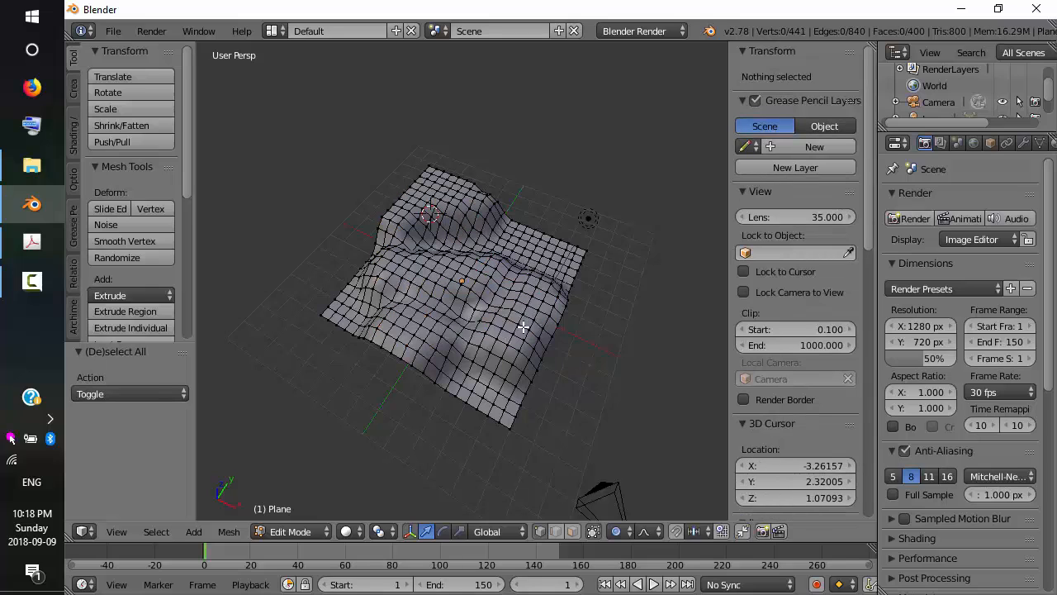
key("KP_7")
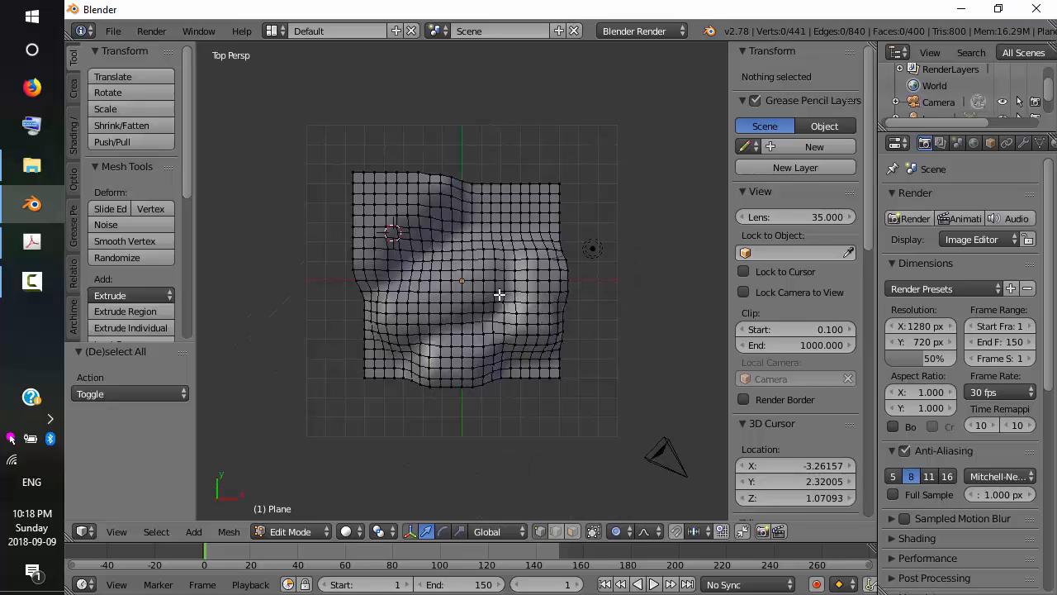
key("b")
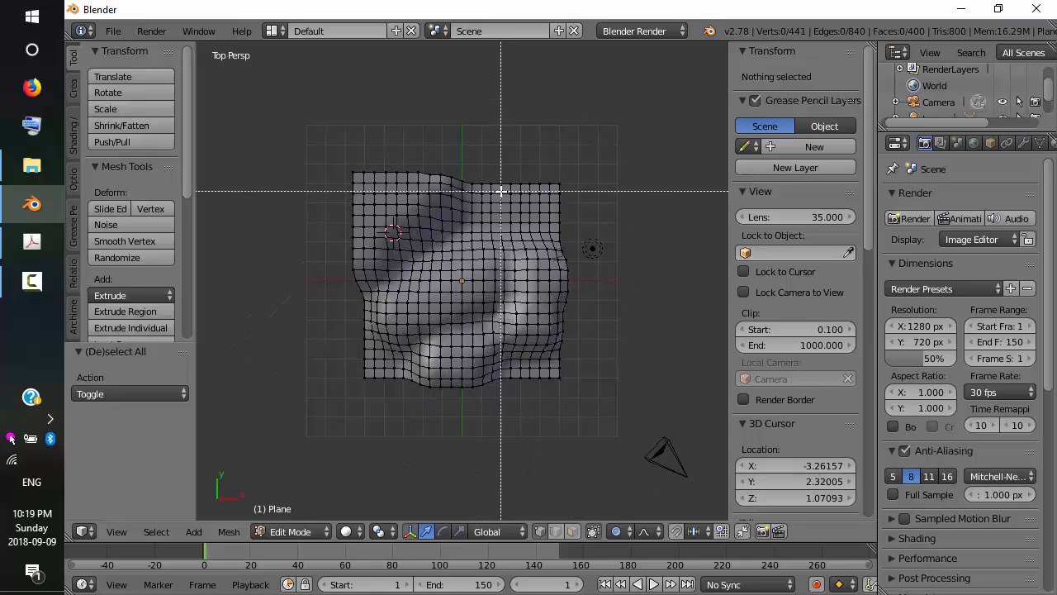
left_click_drag(497, 192, 555, 216)
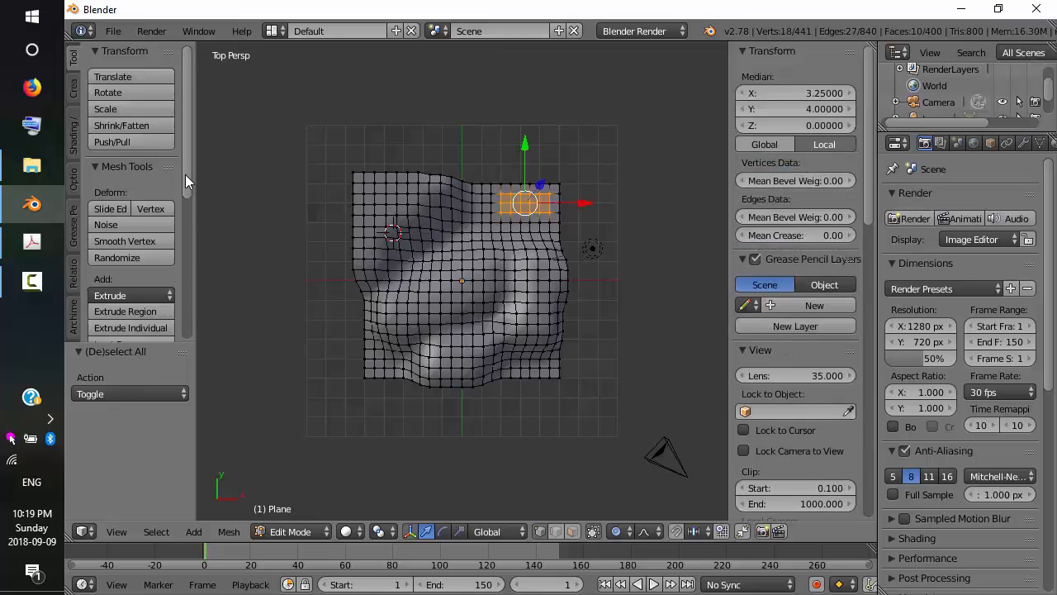
Subdivide the selected patch with one cut and extrude it along its normal twice, by about 3.19 and 1.45 units.
scroll(176, 233, "down", 5)
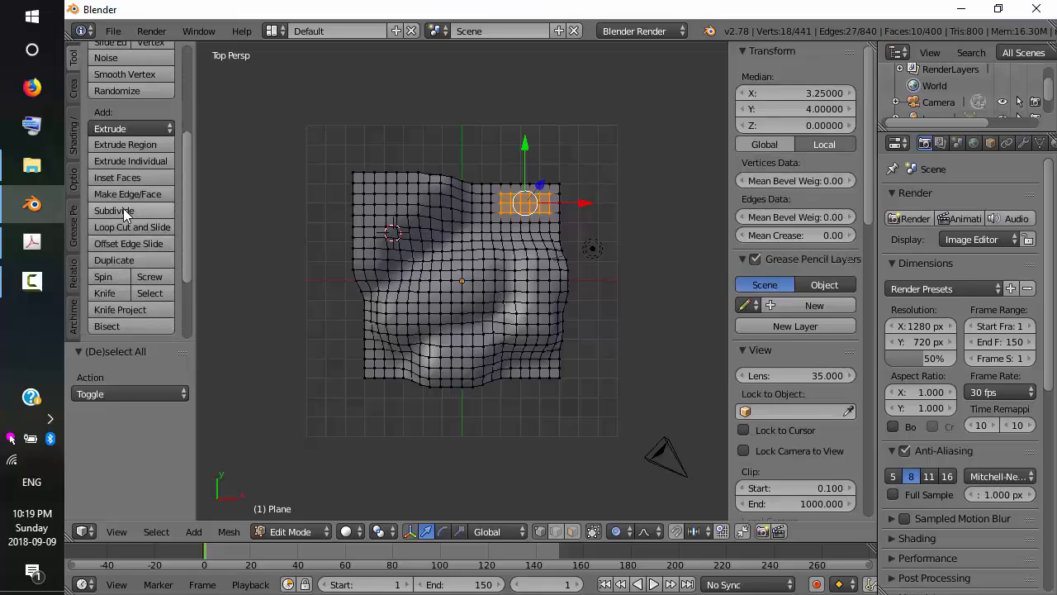
left_click(123, 210)
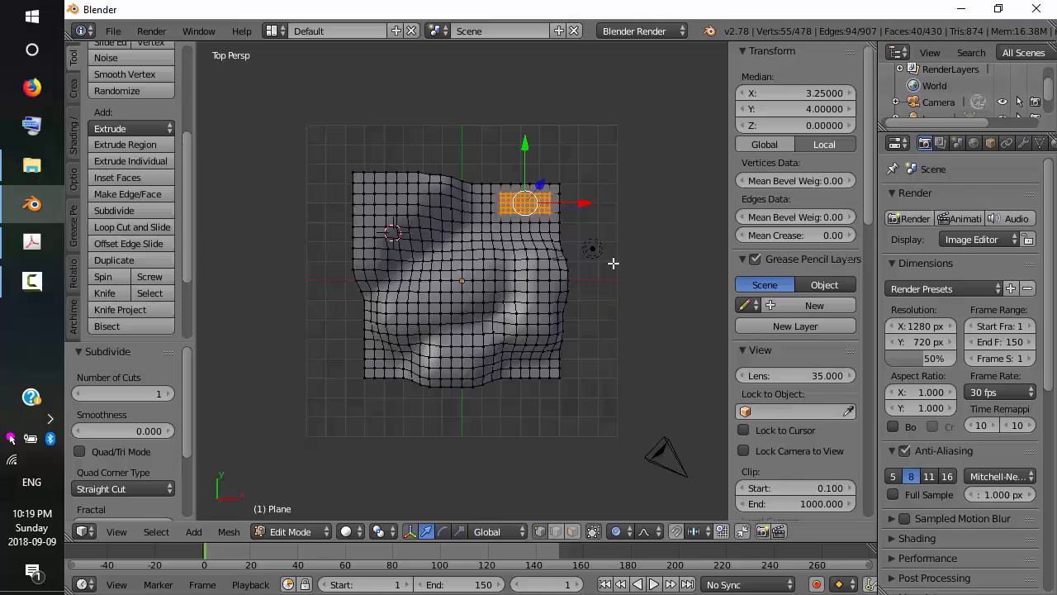
key("e")
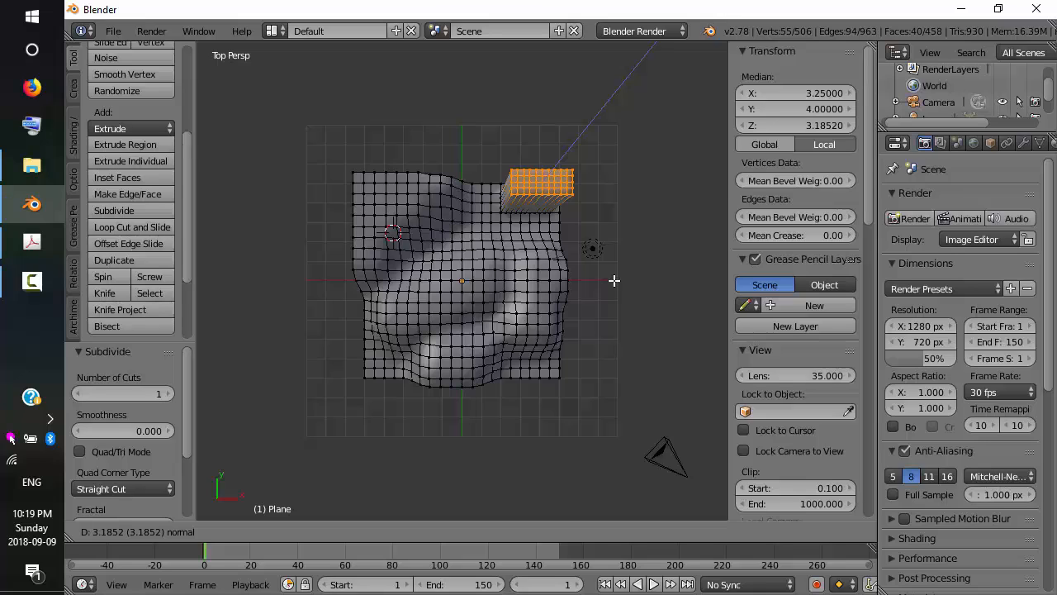
left_click(614, 281)
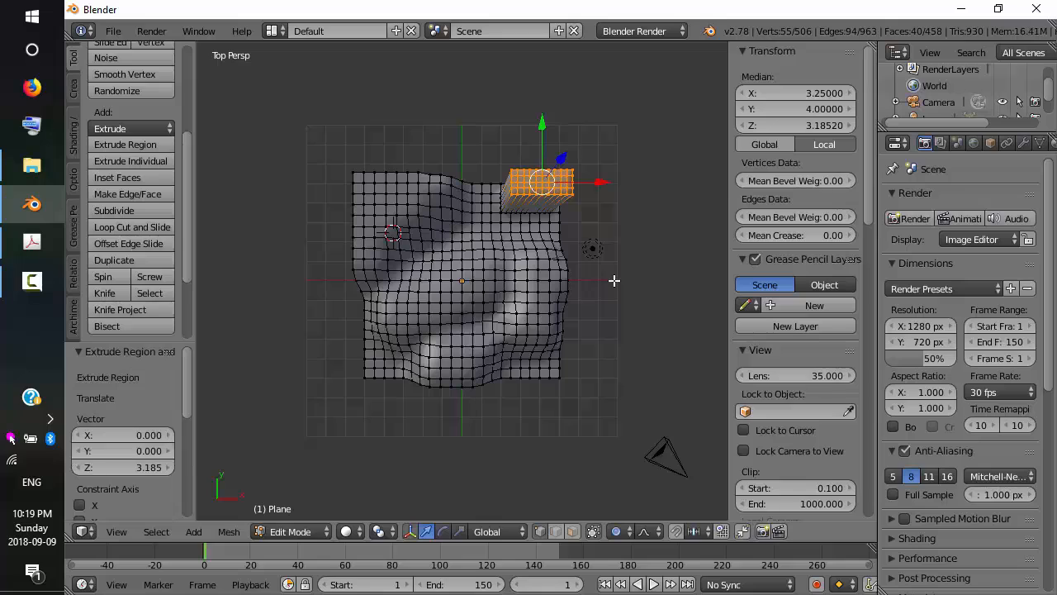
key("e")
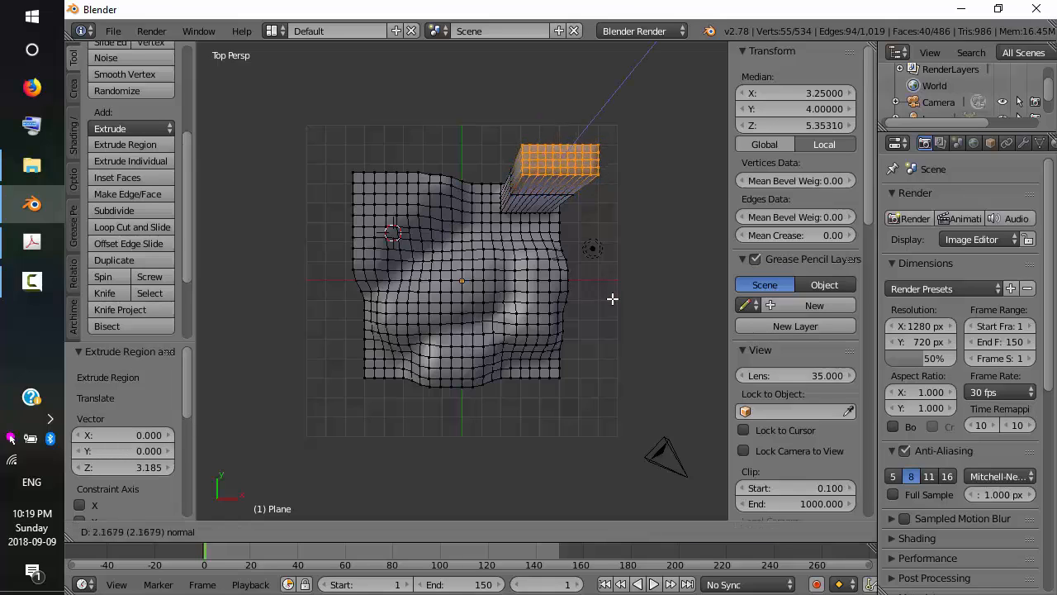
left_click(610, 294)
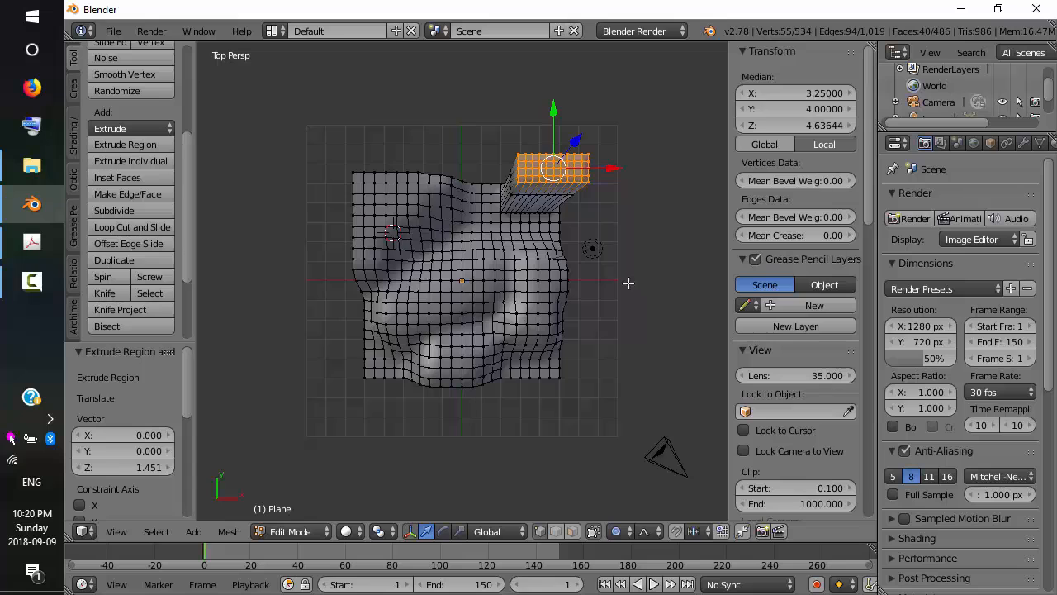
Clear the selection and try to box-select the extruded tower's middle vertex ring in solid shading.
middle_click_drag(628, 284, 625, 180)
key("a")
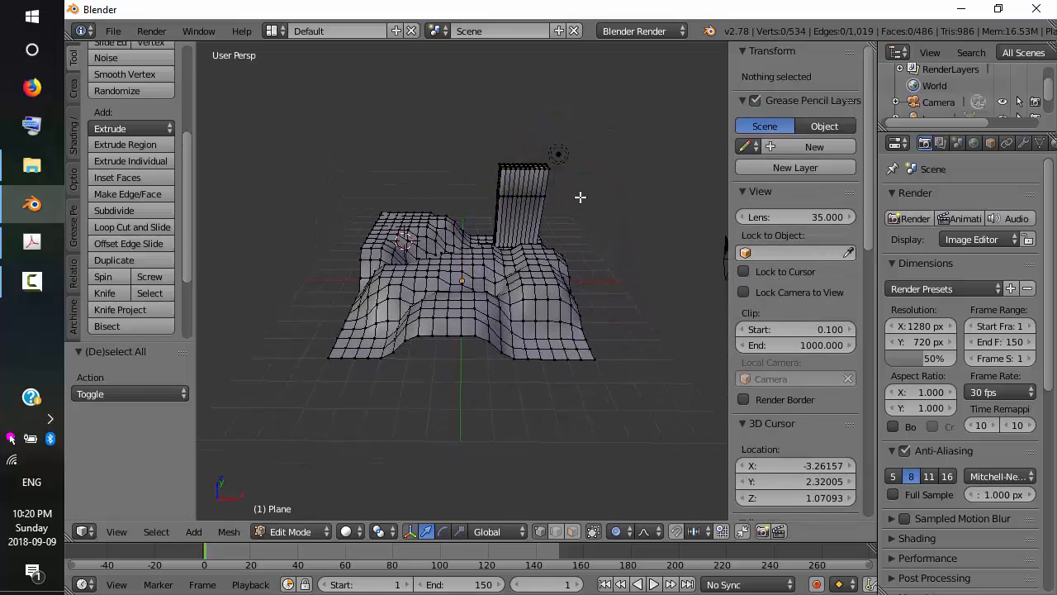
key("b")
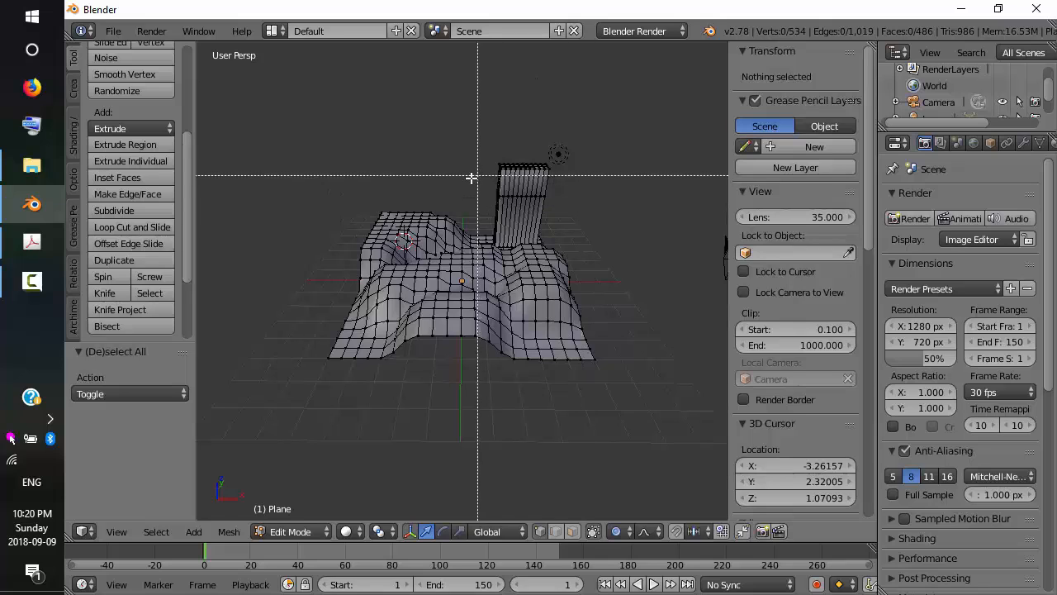
left_click_drag(471, 177, 597, 215)
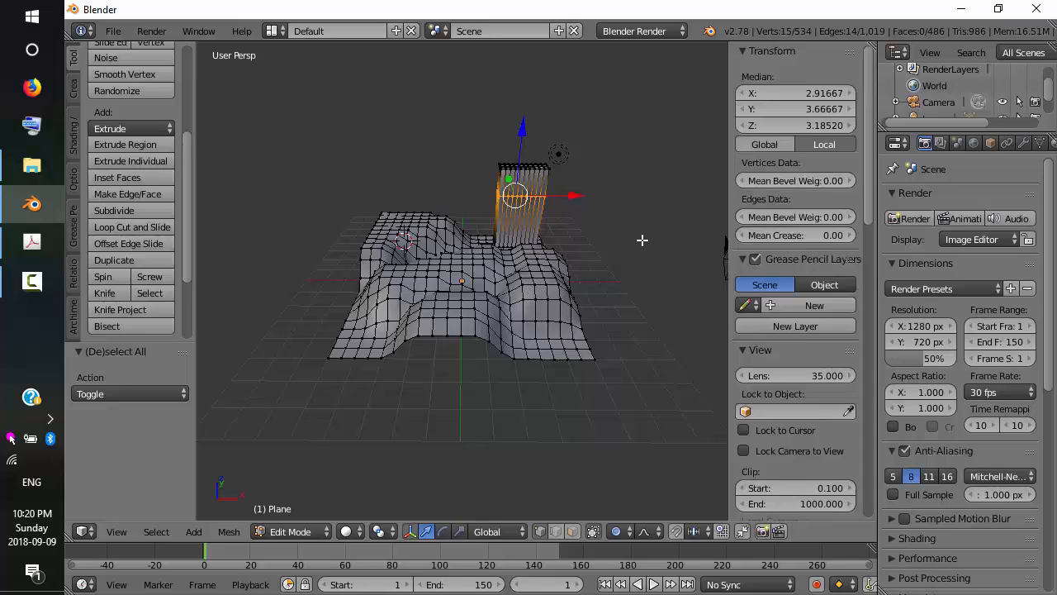
mouse_move(642, 239)
middle_mouse_down()
mouse_move(313, 215)
mouse_move(406, 232)
mouse_move(478, 289)
mouse_move(604, 309)
mouse_move(619, 285)
mouse_move(618, 238)
mouse_move(649, 243)
middle_mouse_up()
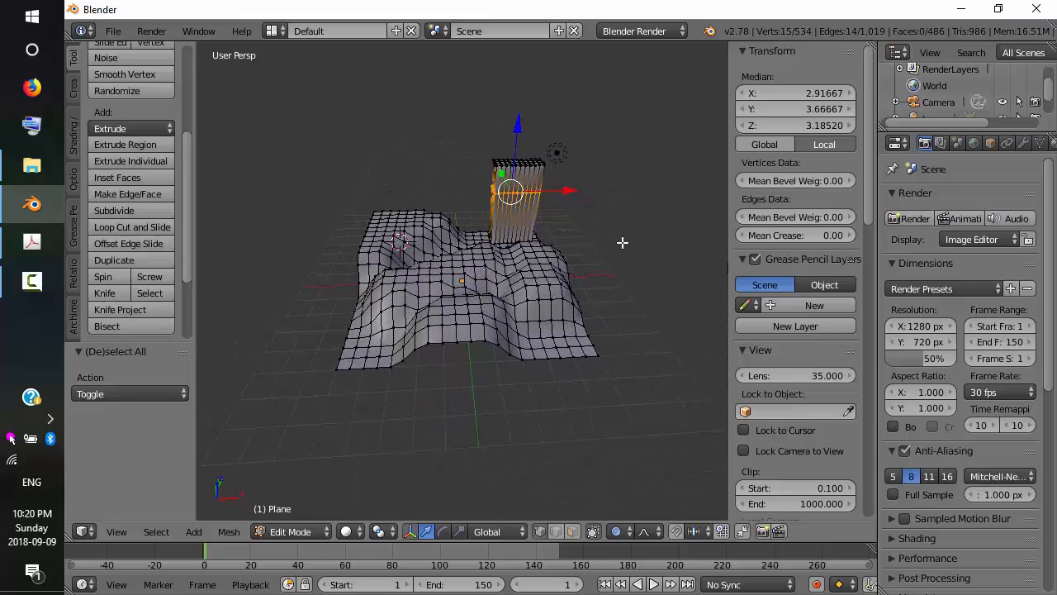
Switch to wireframe shading, clear the selection and box-select the tower's entire middle vertex ring, including its hidden side.
key("z")
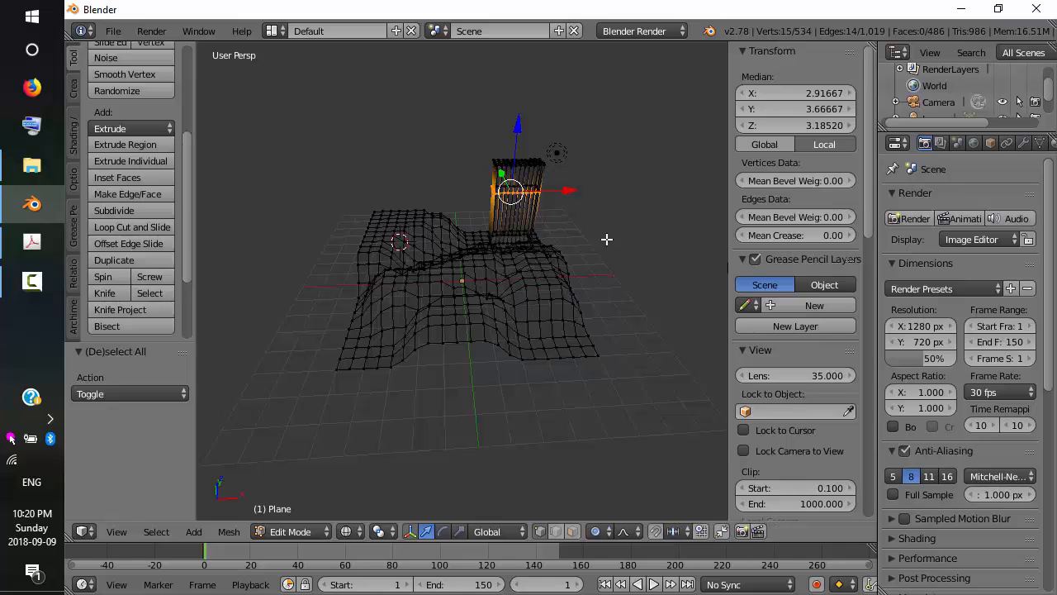
key("a")
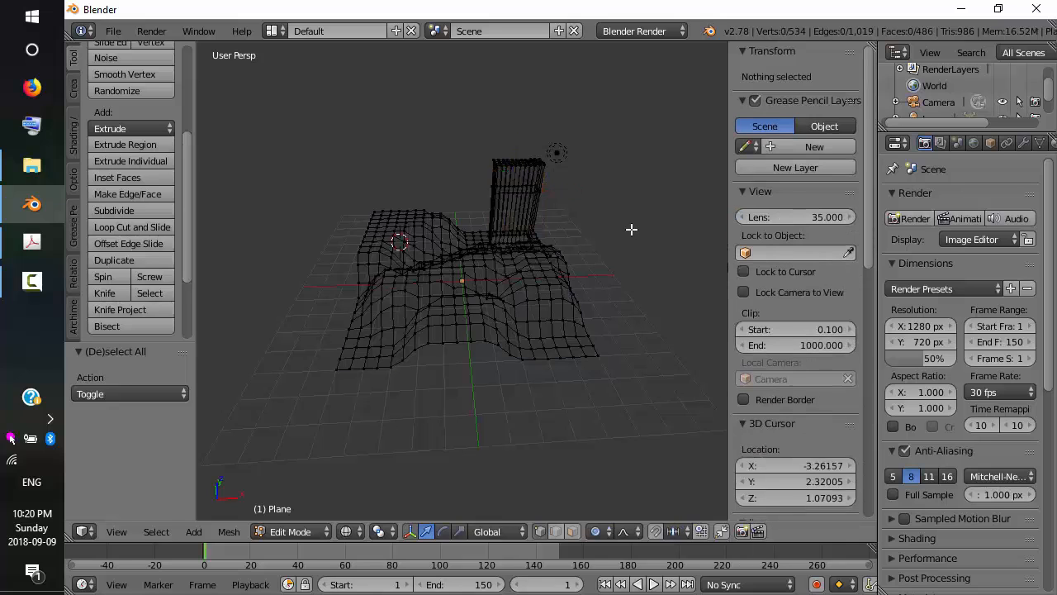
key("b")
left_click_drag(479, 173, 566, 204)
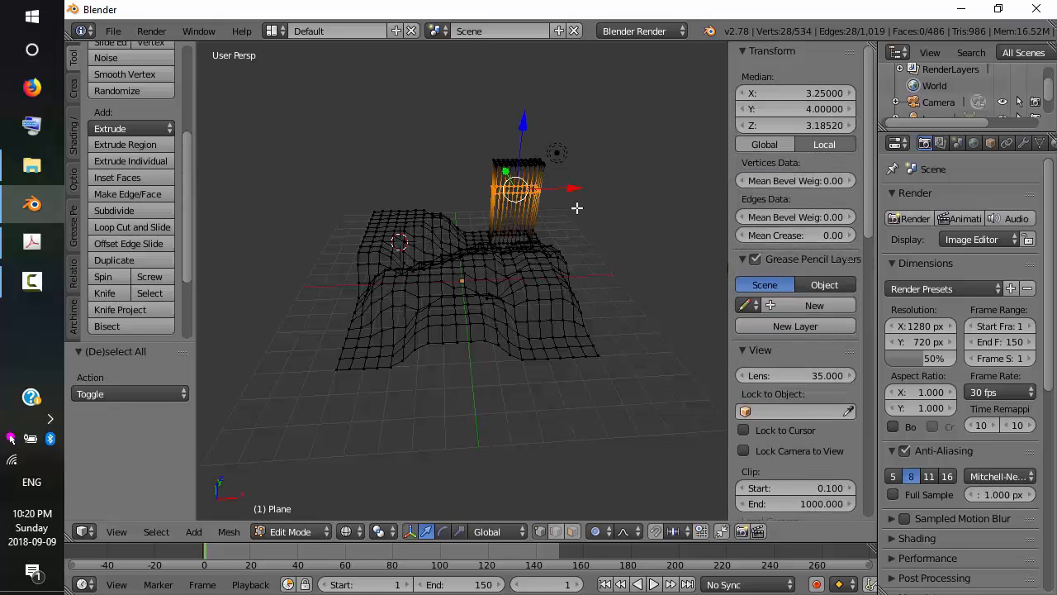
Try moving the middle ring about 0.96 units along global Y, and undo the move.
middle_click_drag(575, 205, 381, 154)
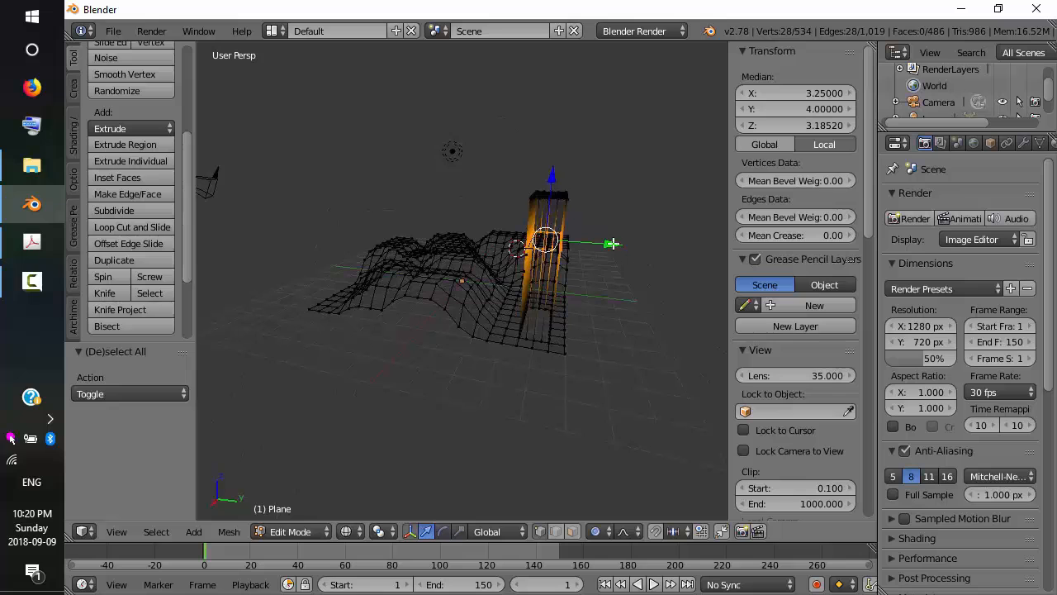
left_click_drag(609, 243, 641, 248)
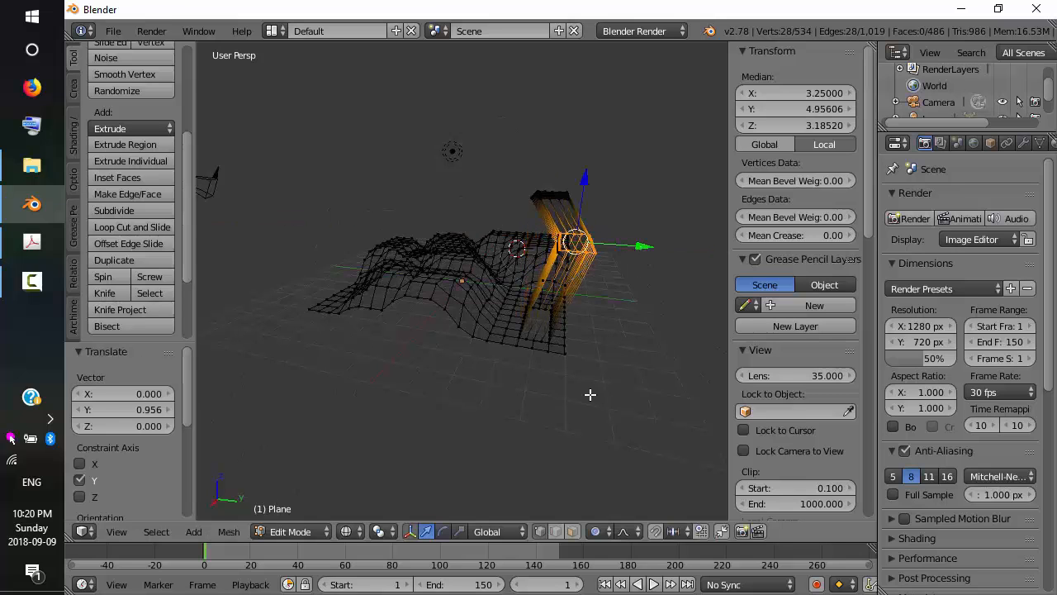
middle_click_drag(623, 393, 590, 389)
key("ctrl+z")
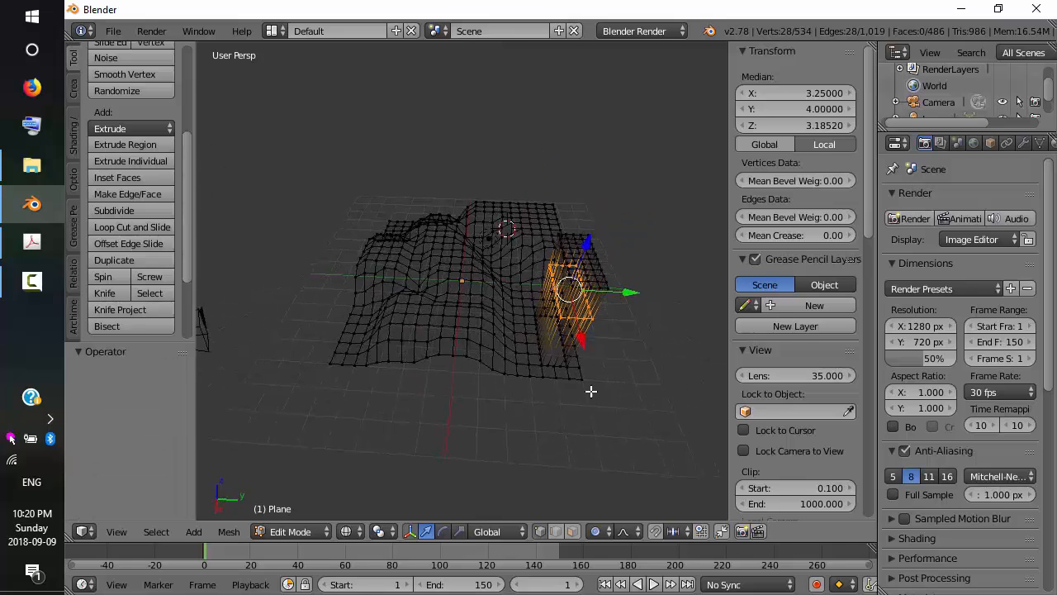
Try scaling the middle ring with the scale manipulator by about 1.5 along global X and 1.25 along global Y.
left_click(461, 533)
left_click_drag(631, 291, 667, 292)
middle_click_drag(628, 417, 364, 328)
left_click_drag(323, 290, 297, 294)
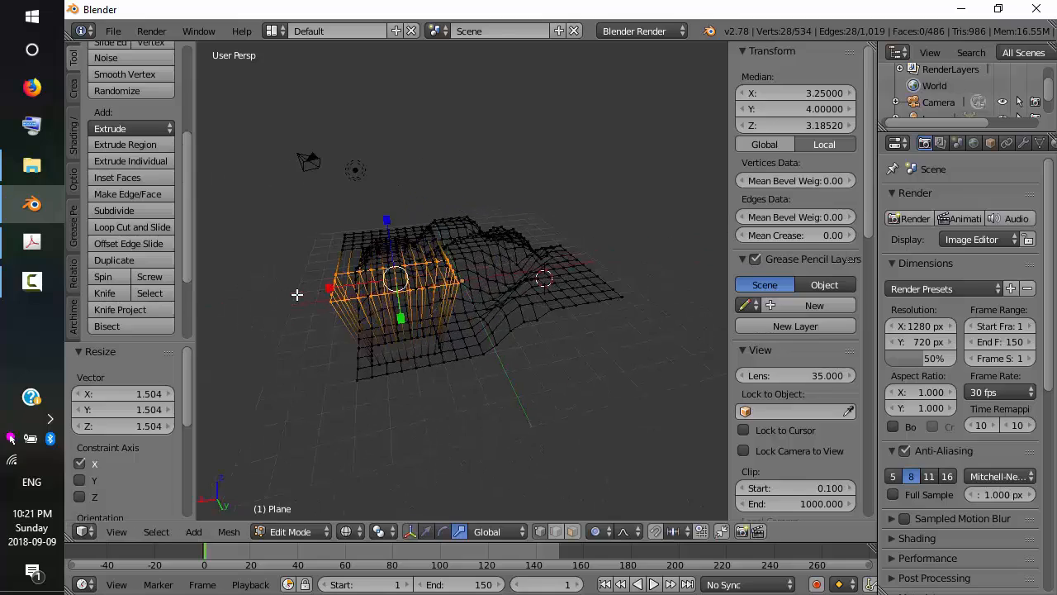
middle_click_drag(372, 393, 498, 415)
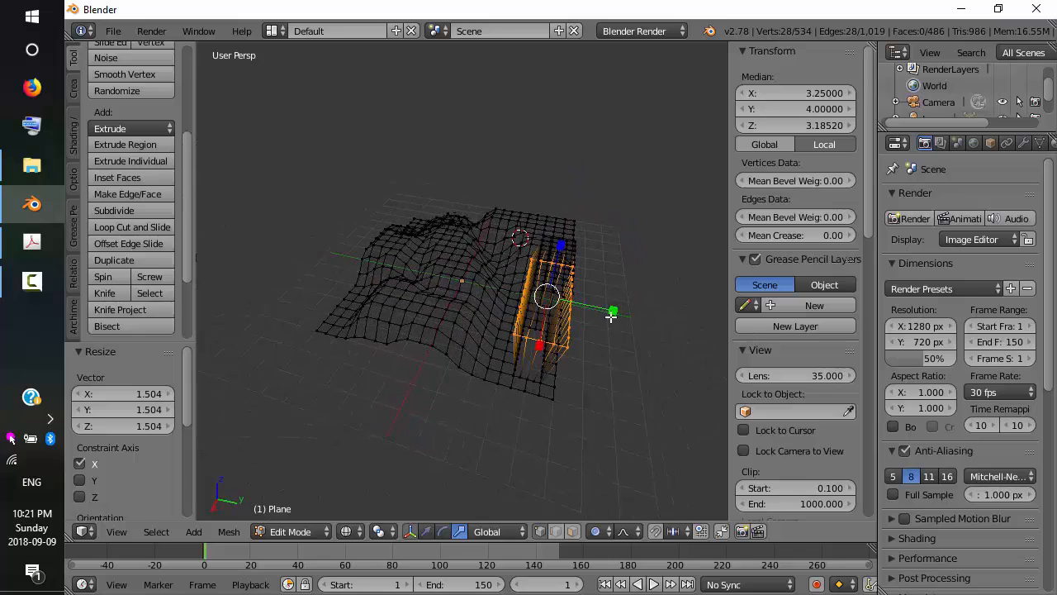
left_click_drag(611, 316, 632, 317)
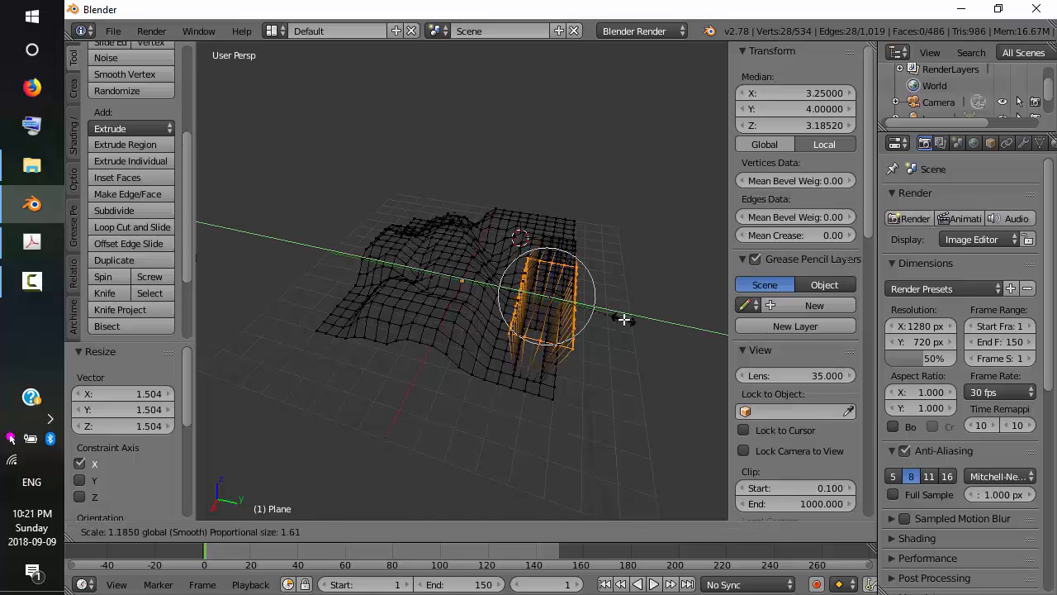
left_click(629, 318)
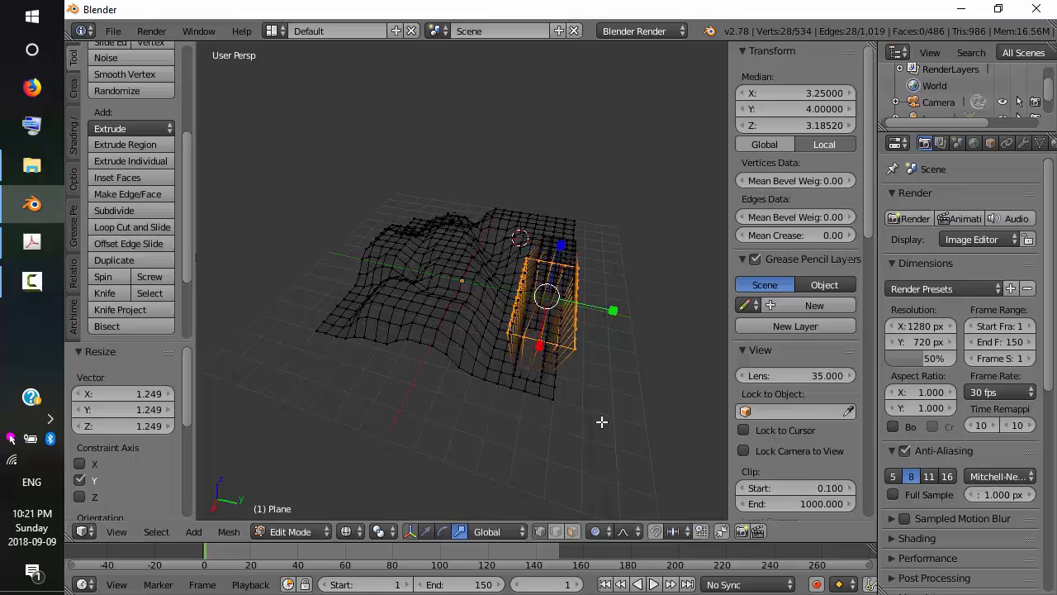
middle_click_drag(604, 420, 592, 377)
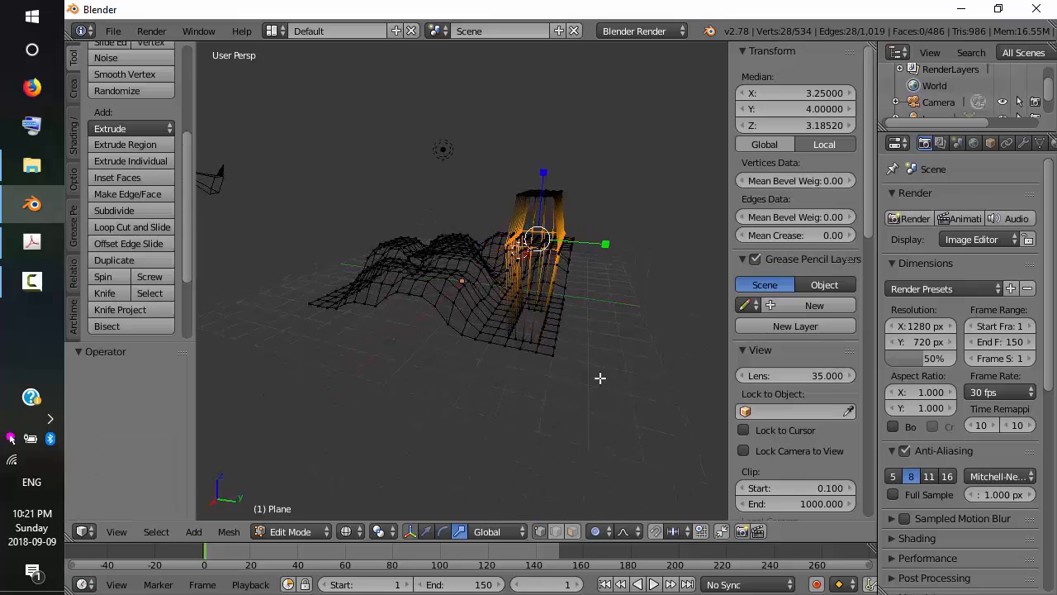
Scale the tower's middle ring uniformly by about 1.68.
middle_click_drag(573, 396, 674, 330)
key("s")
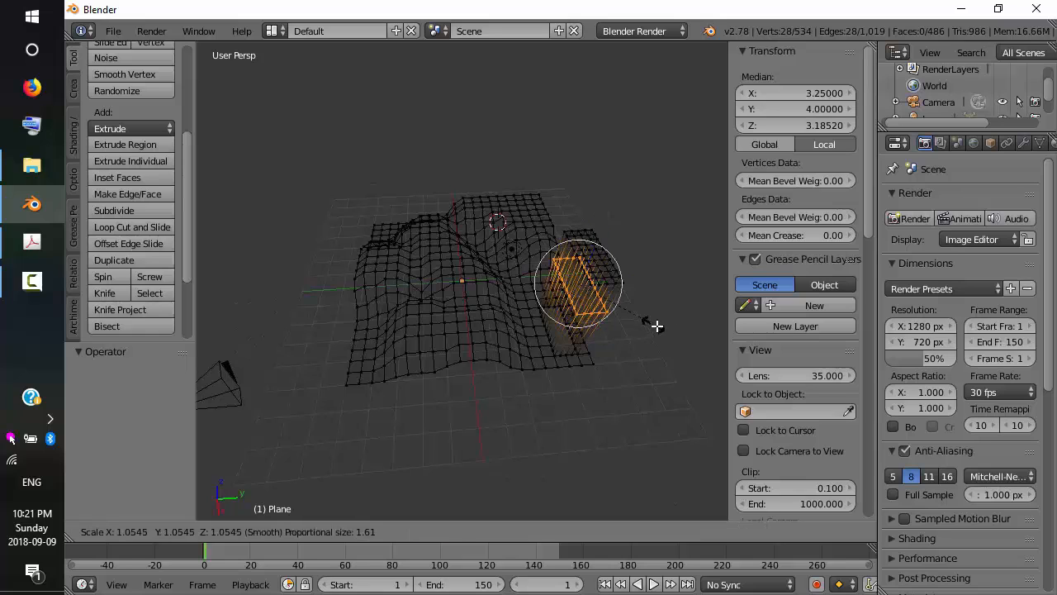
left_click(698, 347)
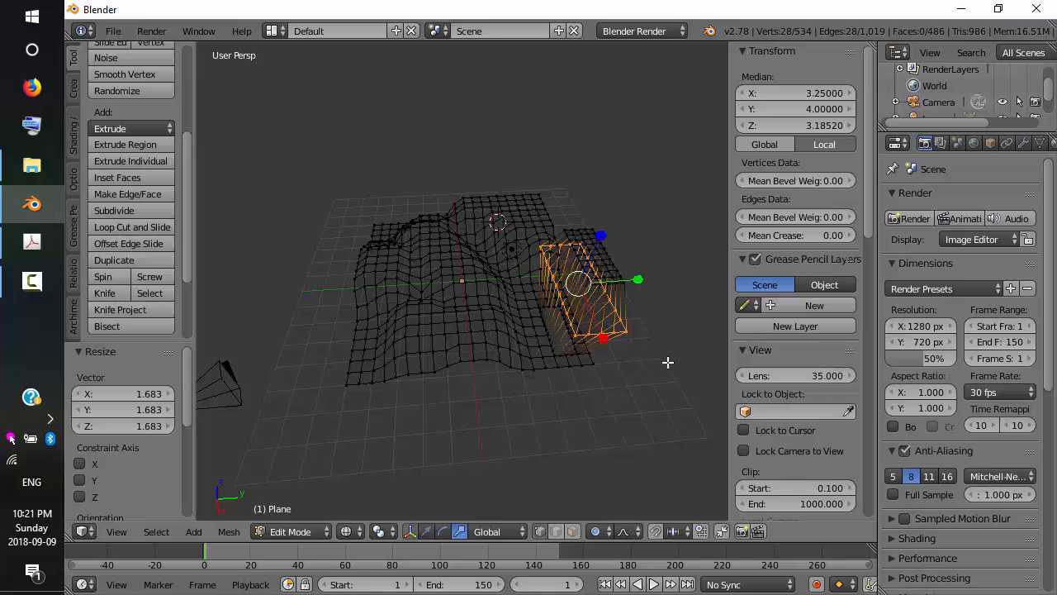
Set the viewport to the front orthographic view with the terrain and tower shown close up.
middle_click_drag(646, 363, 685, 401)
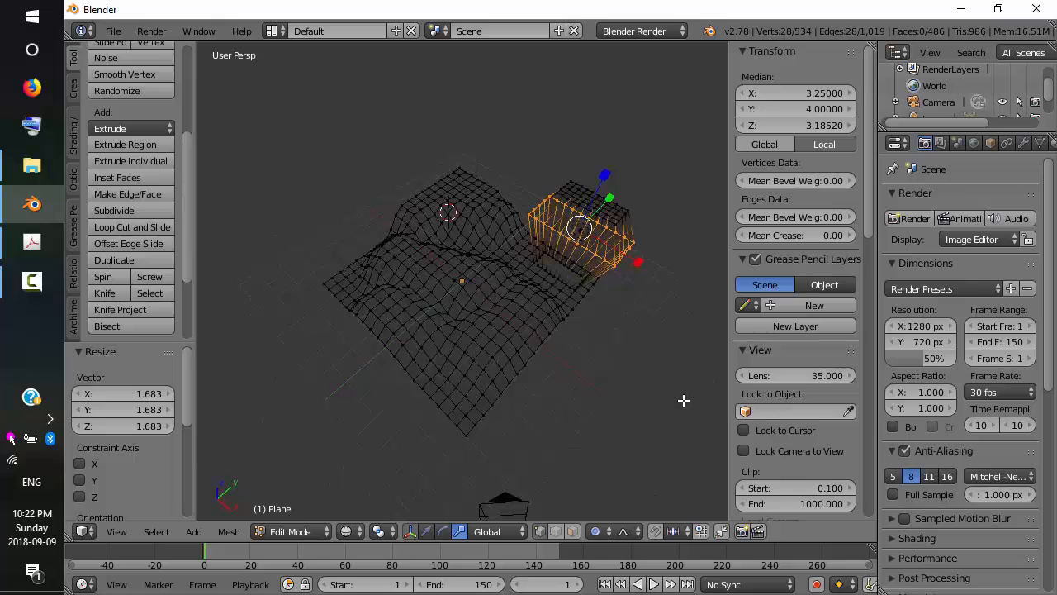
middle_click_drag(593, 394, 636, 381)
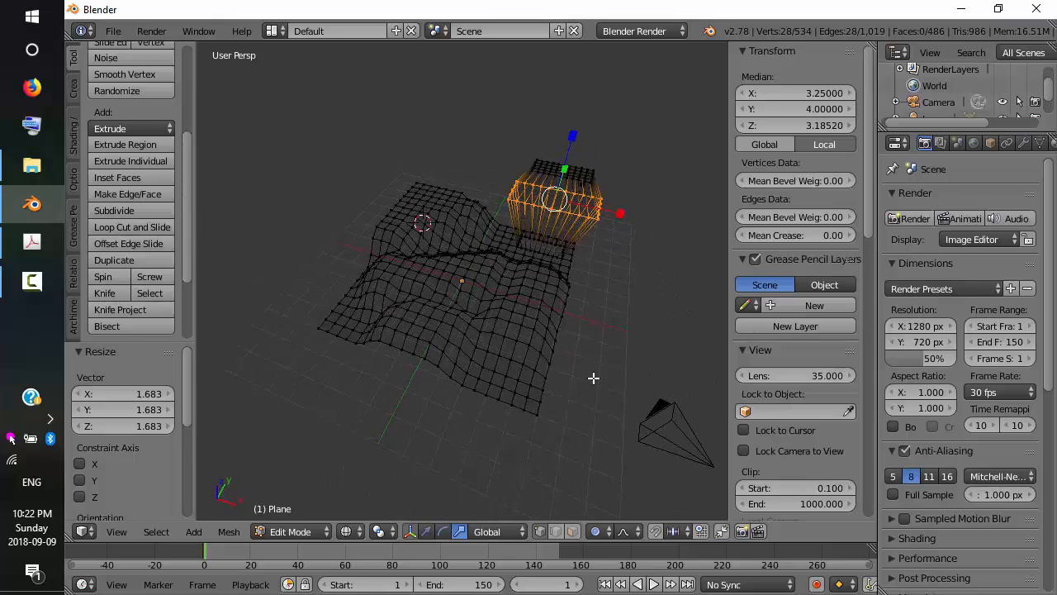
middle_click_drag(592, 377, 639, 285)
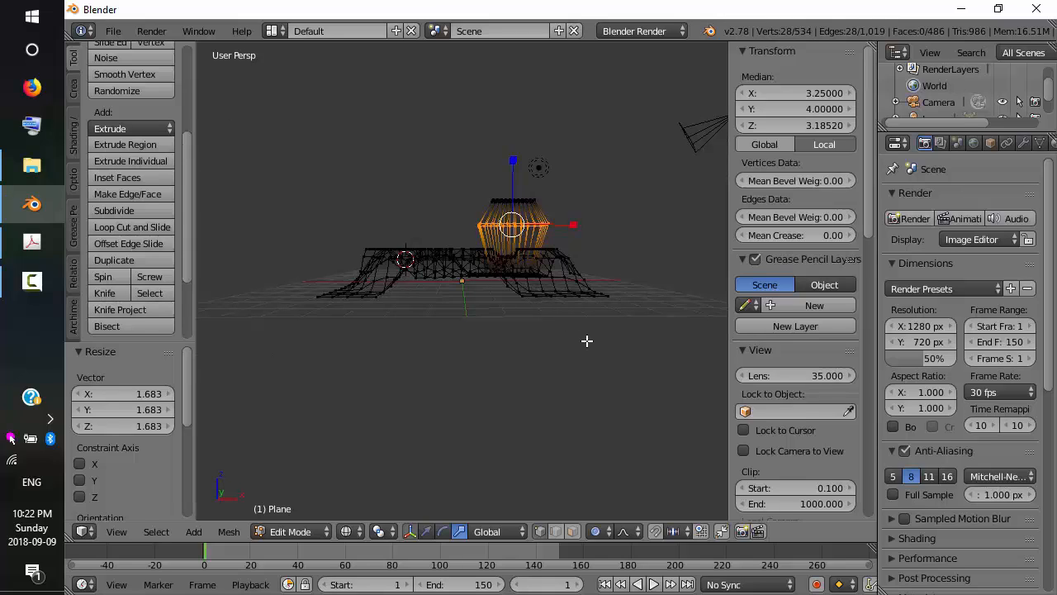
key("KP_5")
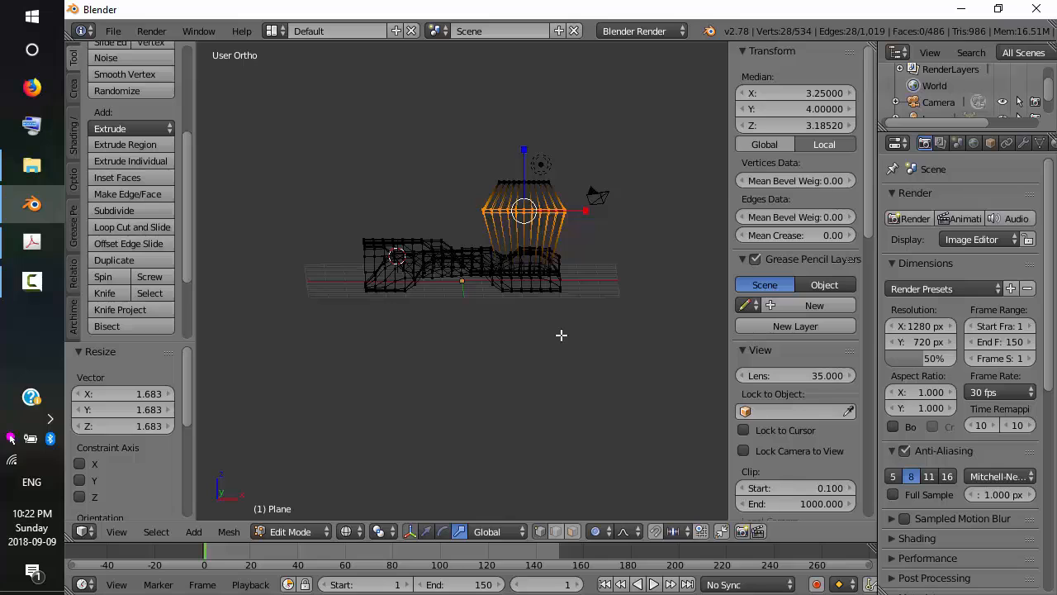
key("KP_1")
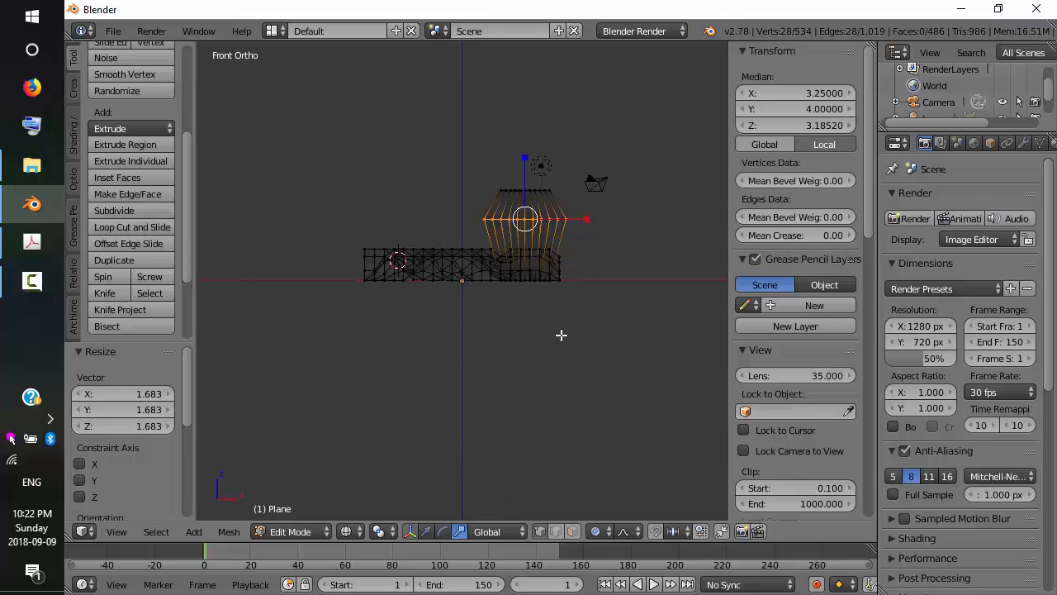
scroll(561, 335, "up", 4)
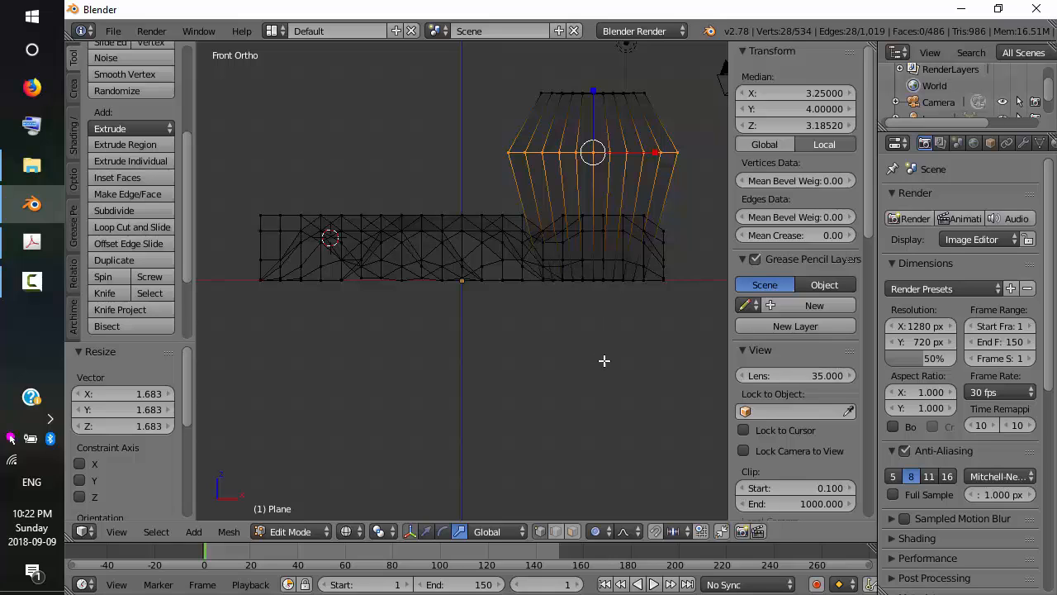
Clear the selection and box-select all vertices at the terrain's upper plateau level in wireframe.
key("a")
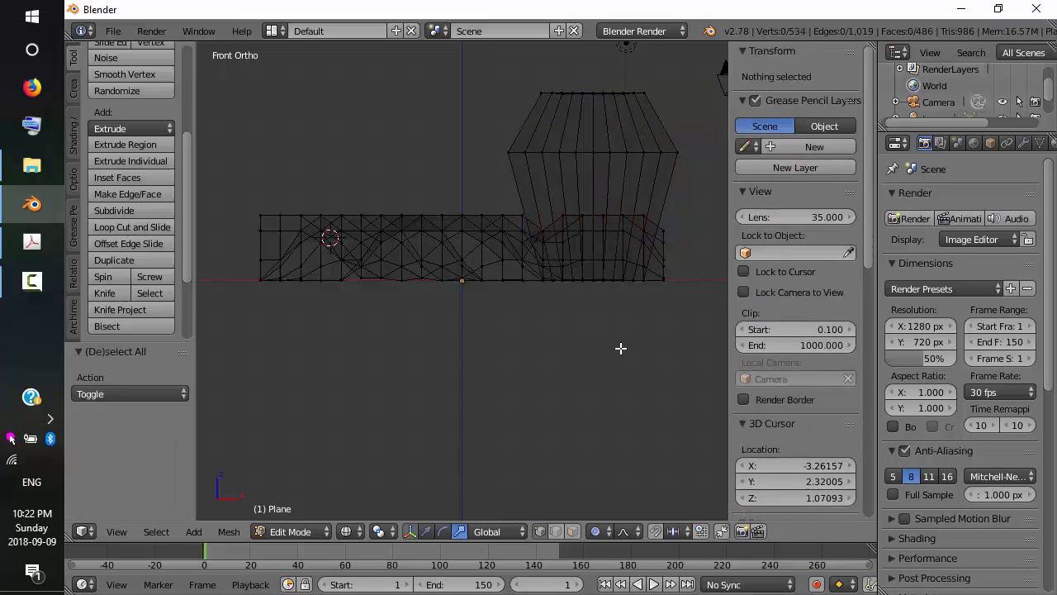
key("b")
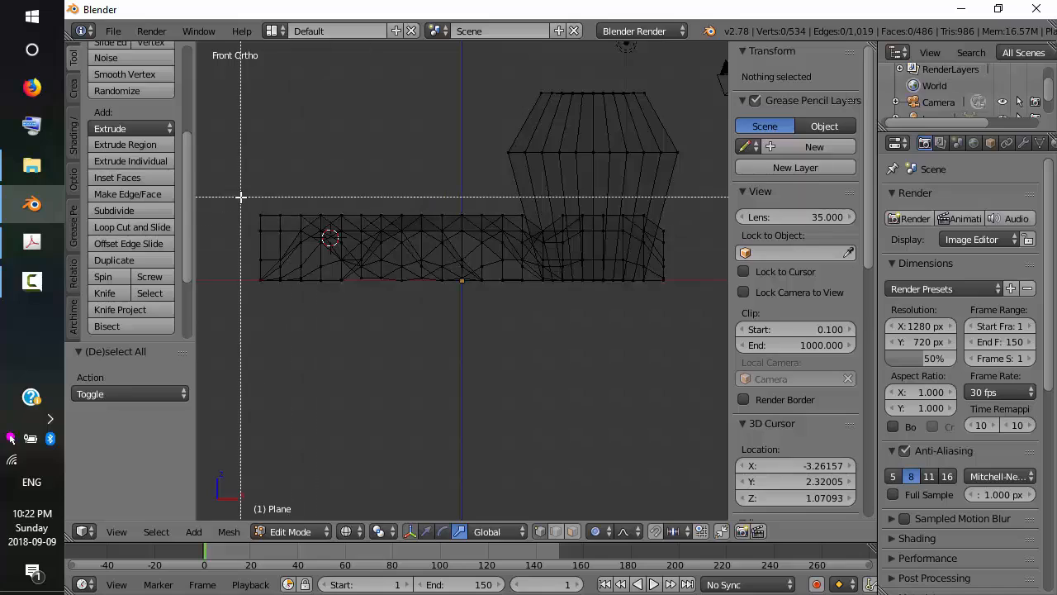
left_click_drag(240, 196, 672, 220)
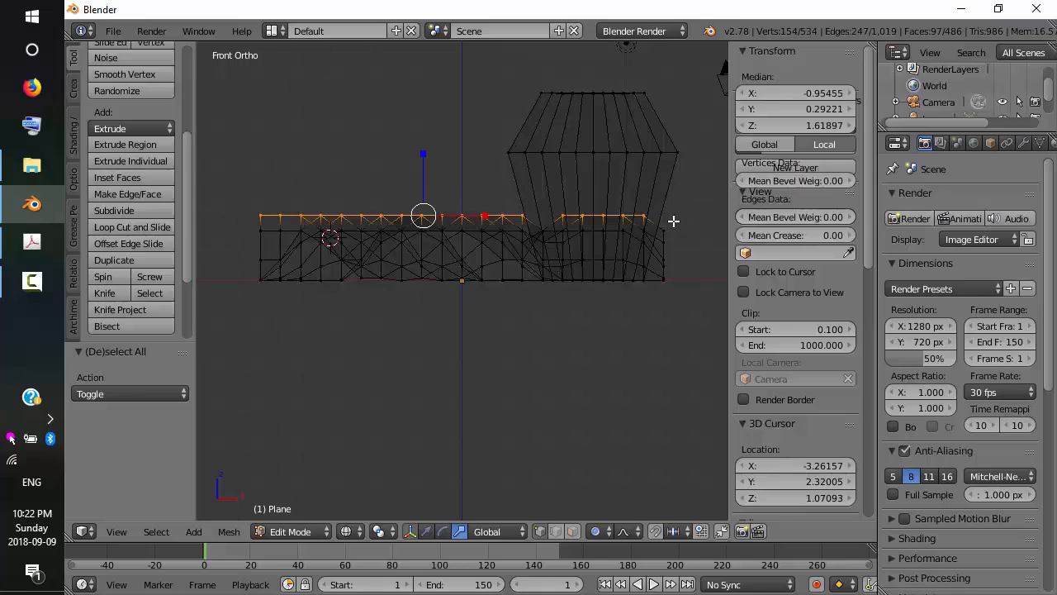
middle_click_drag(514, 302, 527, 331)
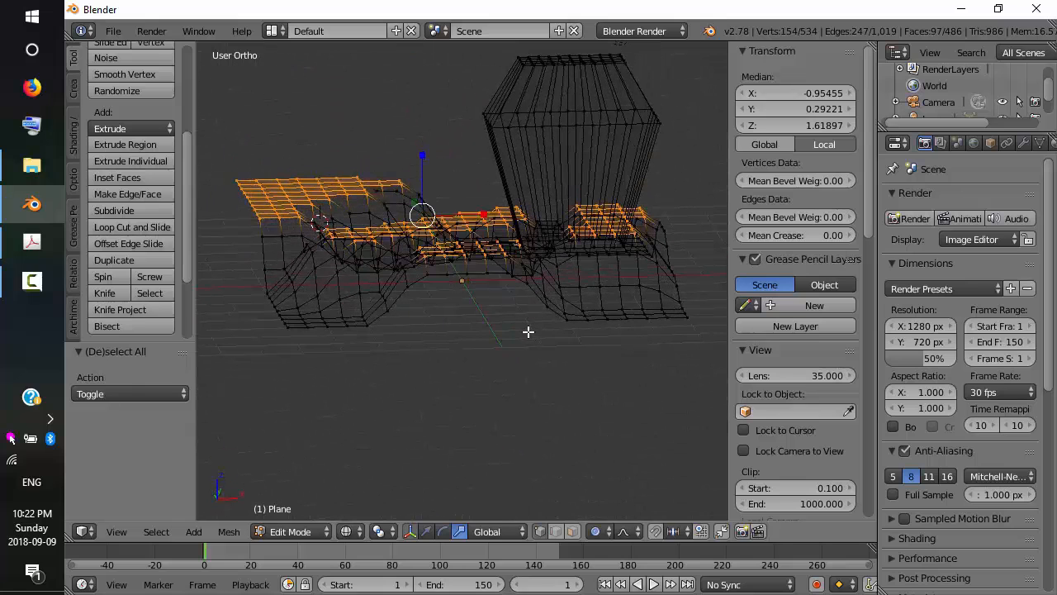
Deselect all vertices and return to the front view with solid shading.
key("a")
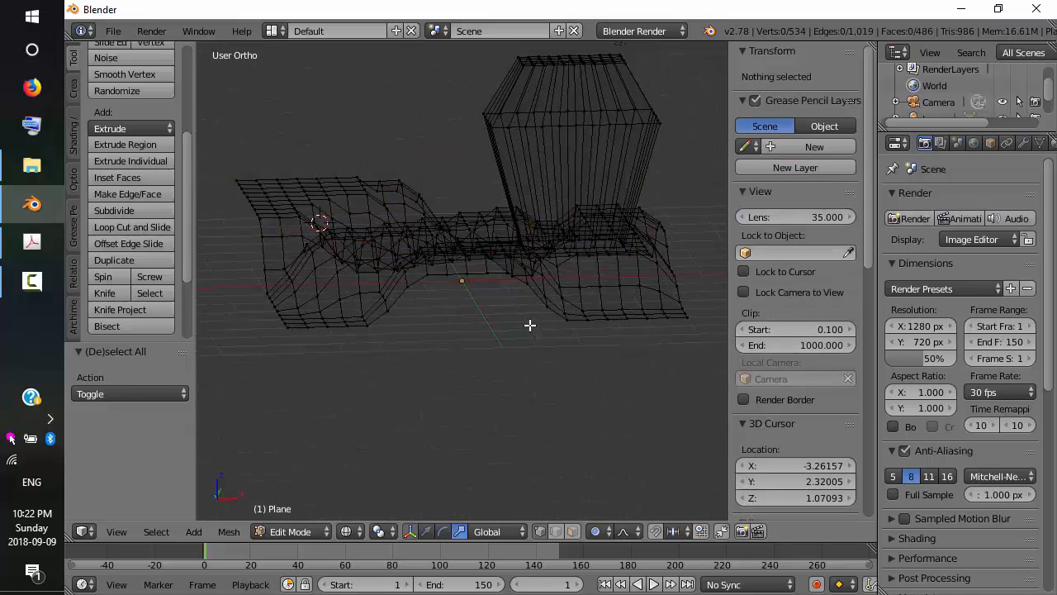
key("KP_1")
key("z")
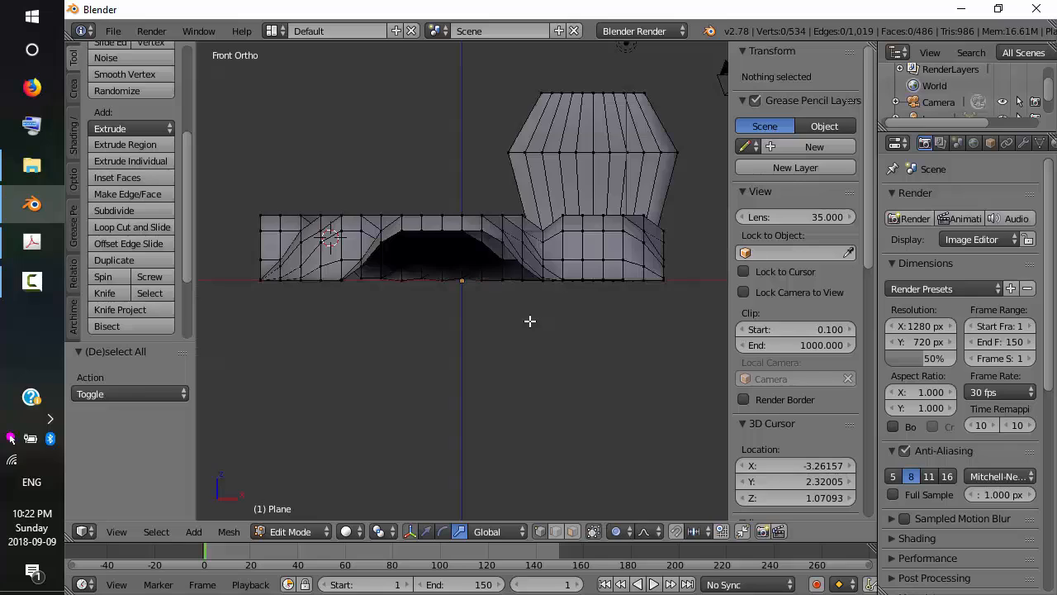
Box-select the vertices at the terrain's plateau level in solid shading and inspect the selection from above.
key("b")
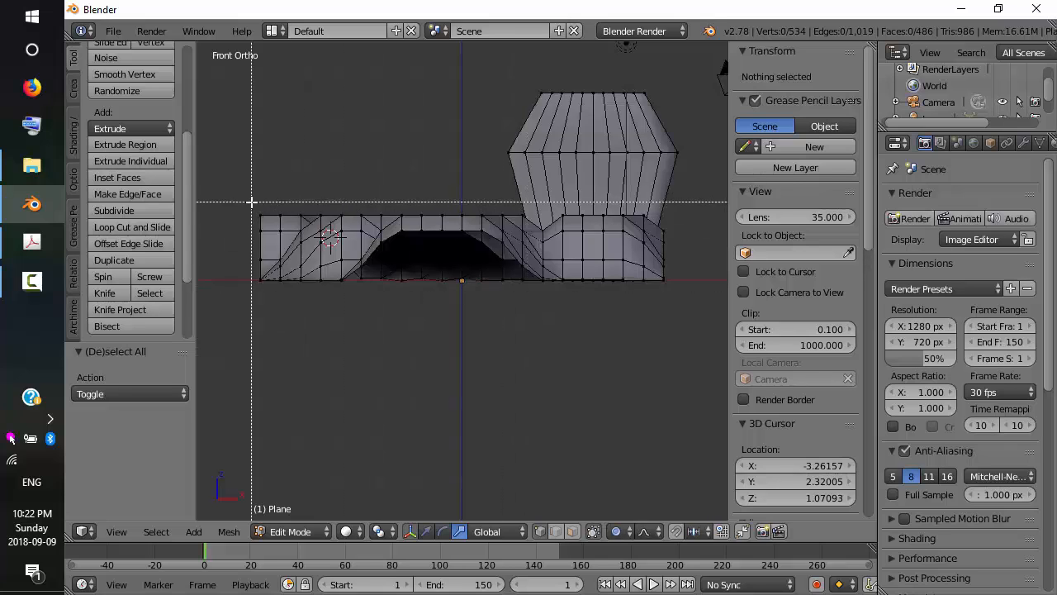
left_click_drag(253, 203, 681, 223)
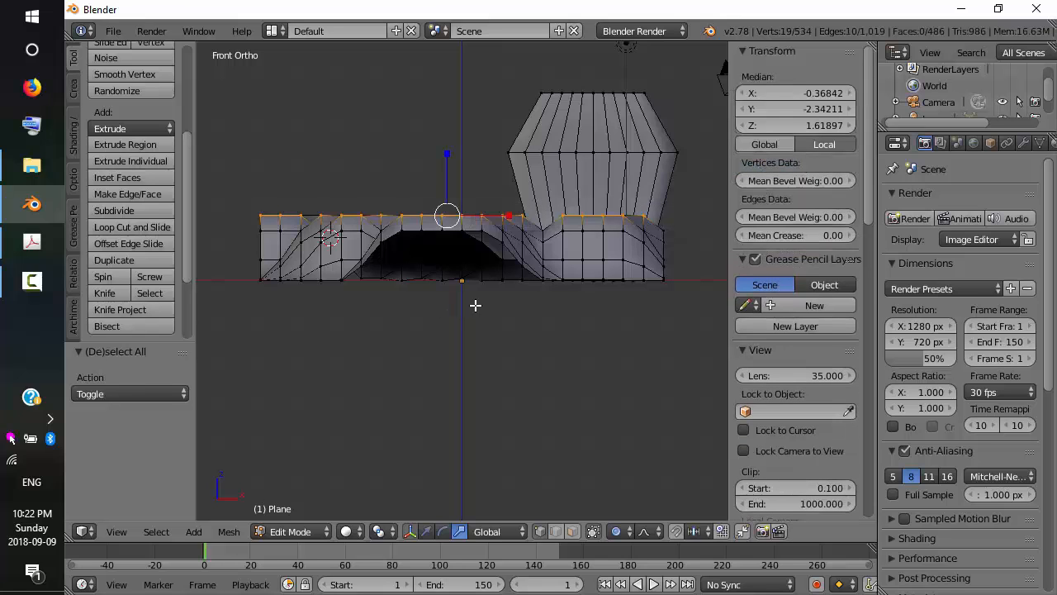
middle_click_drag(504, 300, 495, 382)
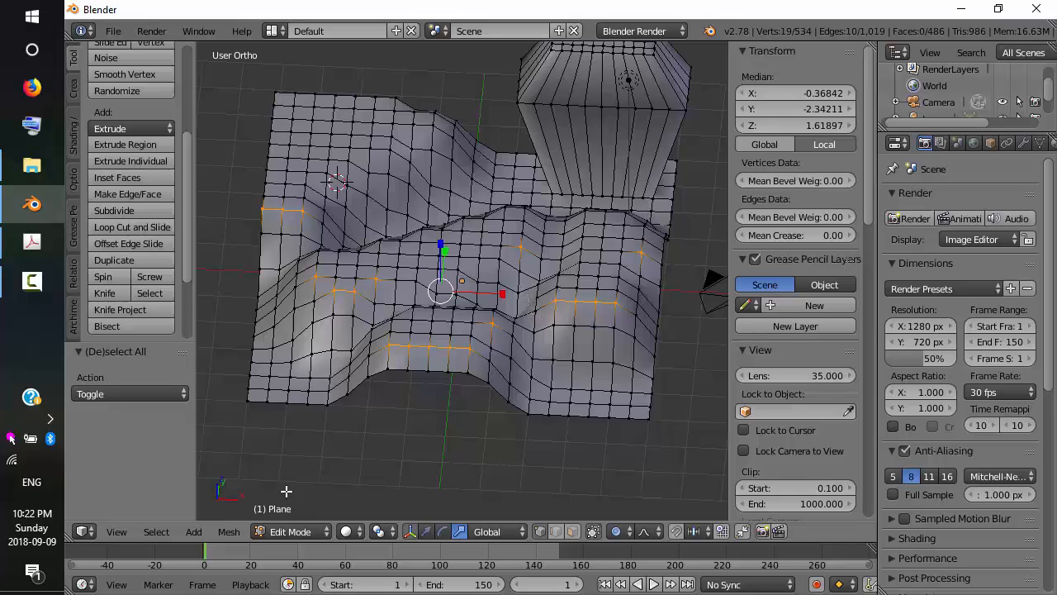
left_click(352, 532)
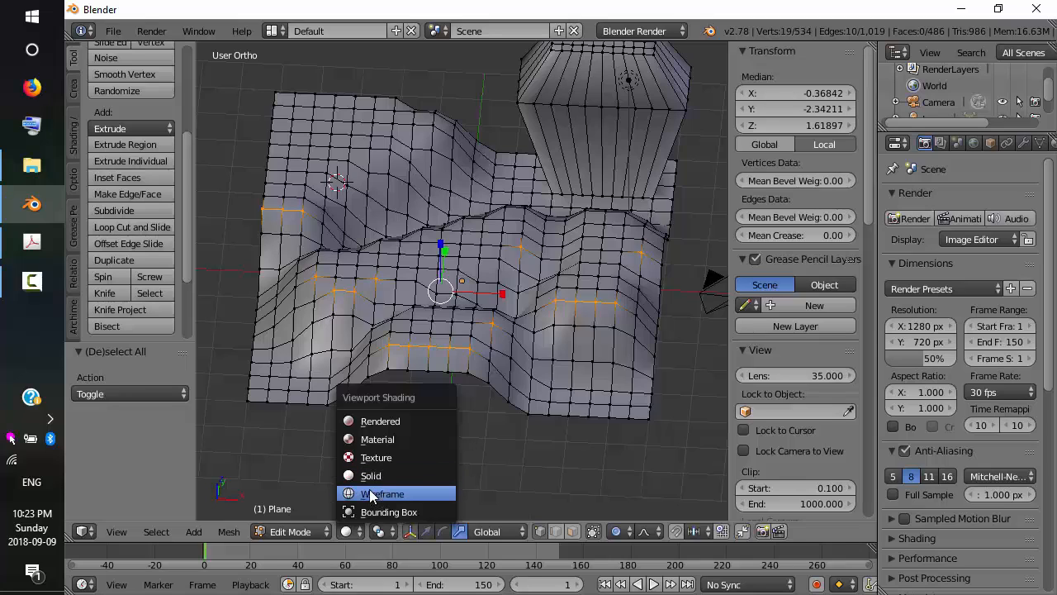
left_click(502, 454)
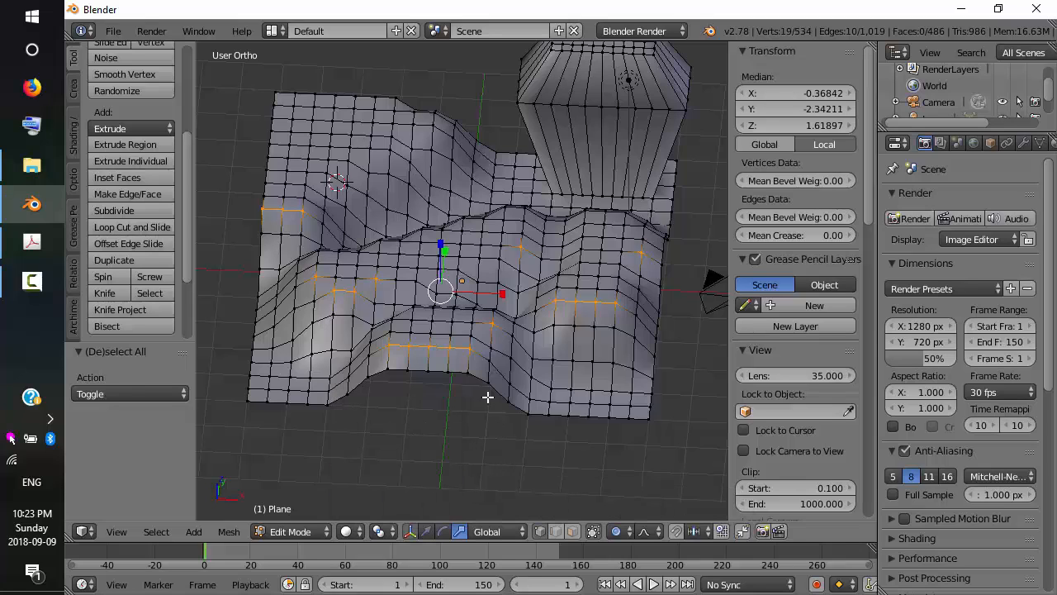
Switch to Adobe Acrobat to review the skills and assignment items in Blender - Chp 3 Marking.pdf, and return to Blender.
left_click(40, 247)
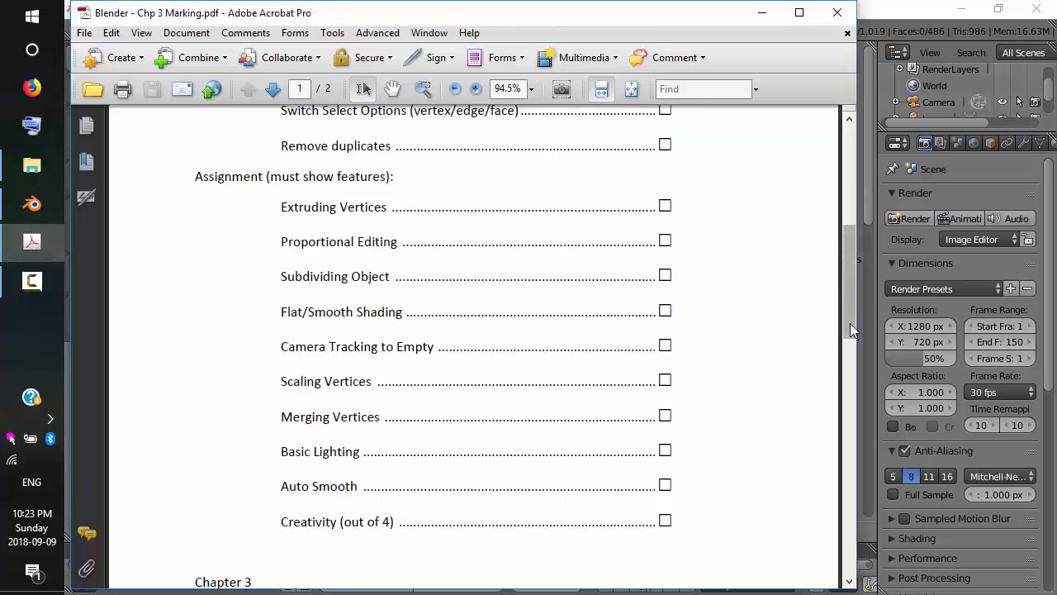
left_click_drag(850, 323, 850, 236)
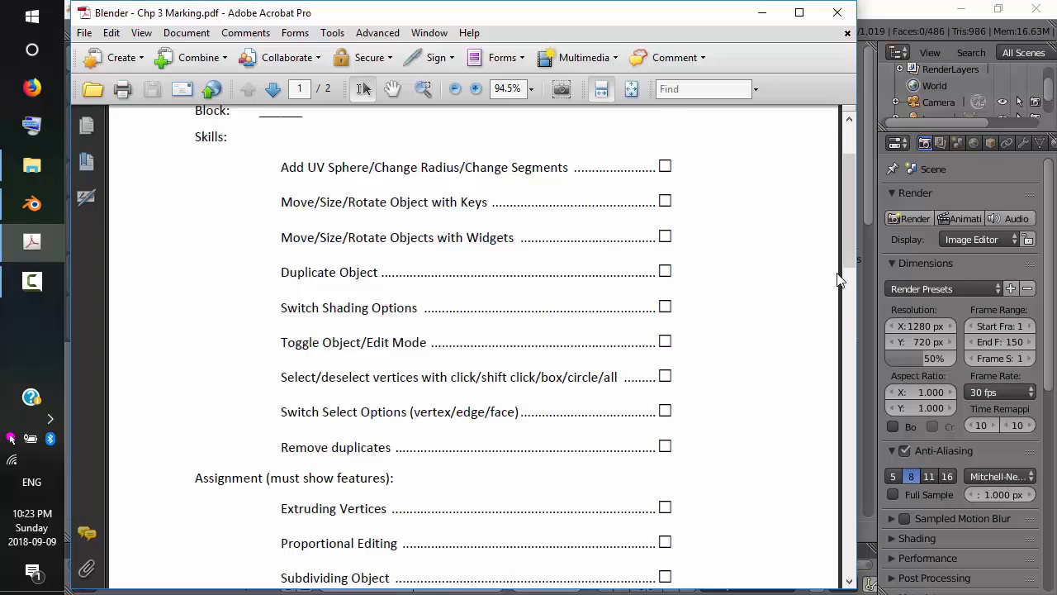
scroll(848, 269, "down", 2)
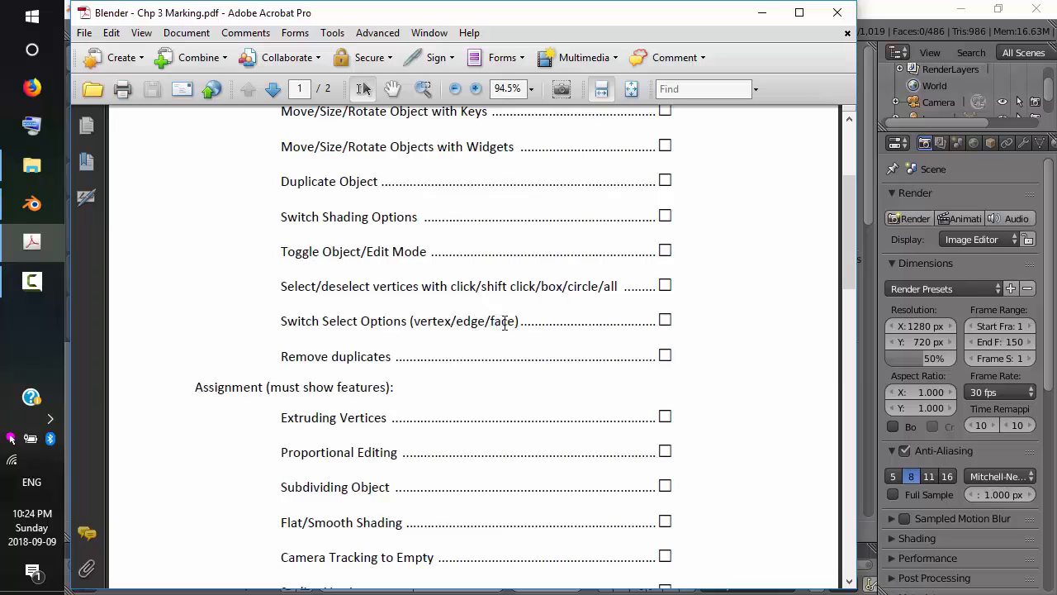
left_click(881, 15)
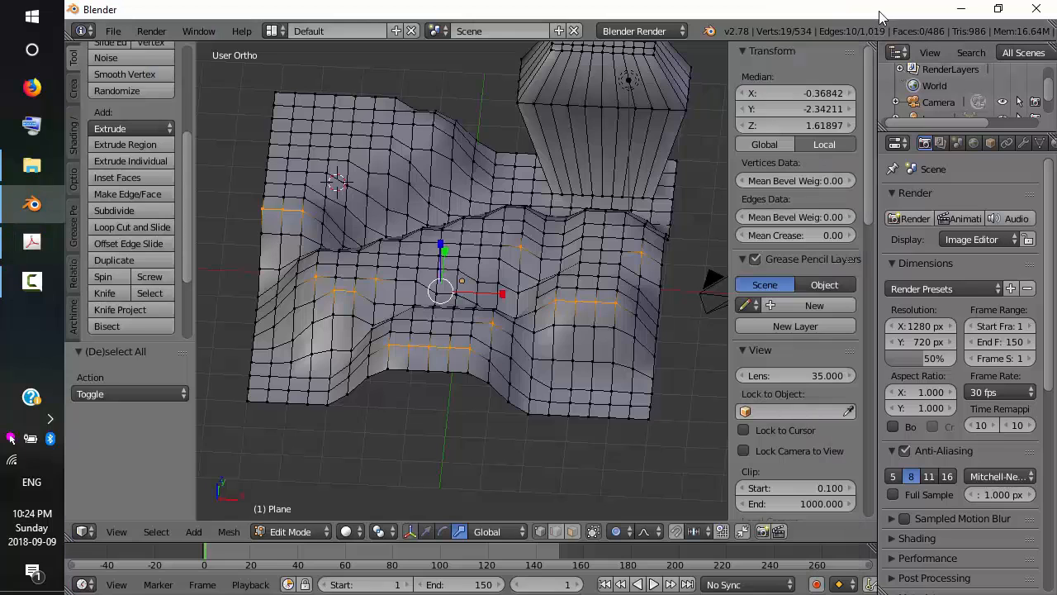
Clear the selection and select ten edges across the terrain's central ridge in edge select mode.
key("a")
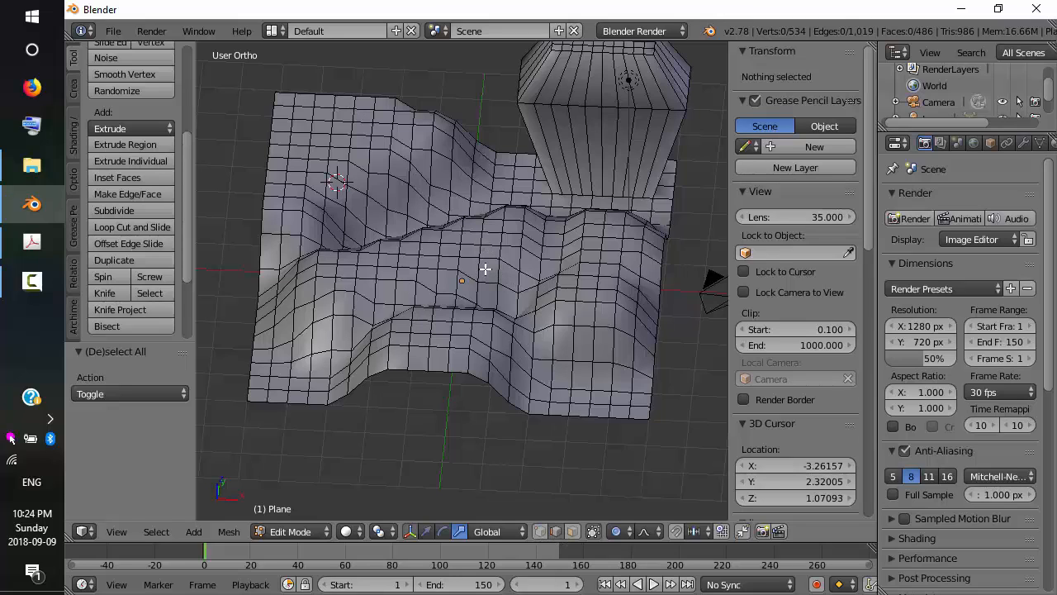
right_click(444, 250)
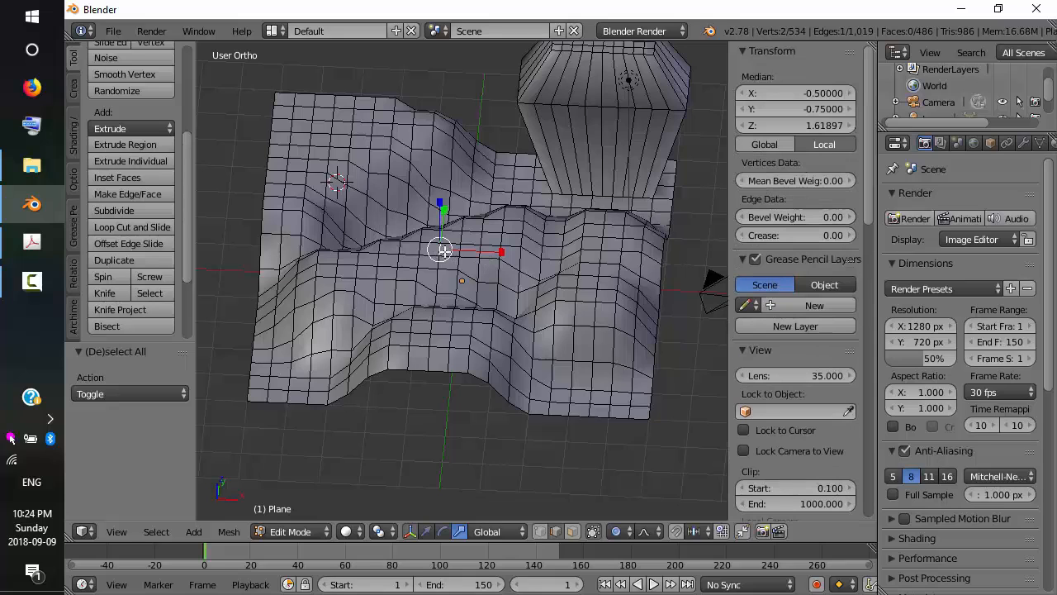
right_click(496, 256, "shift")
right_click(506, 261, "shift")
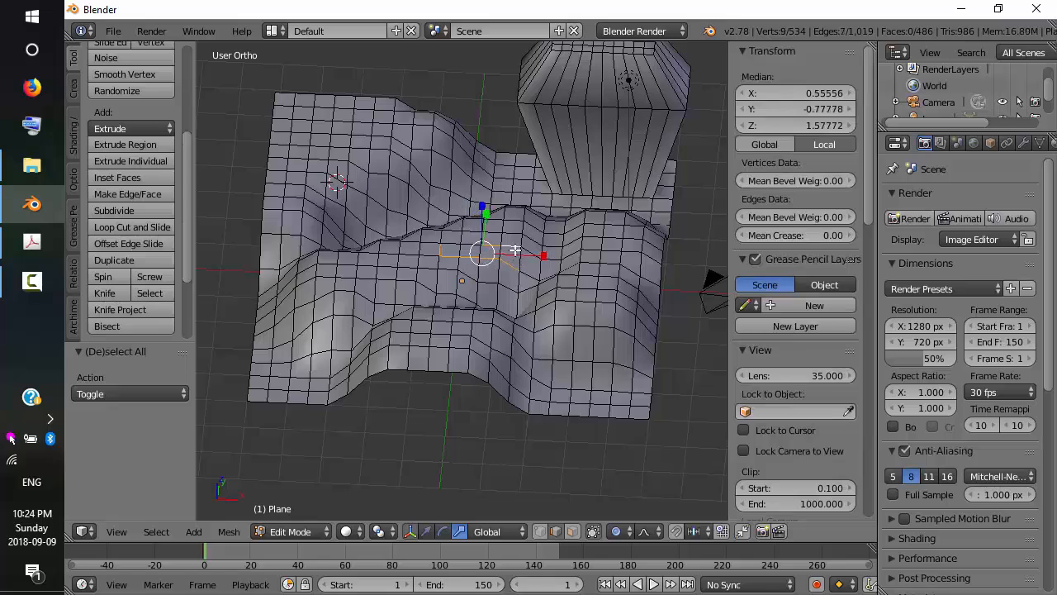
right_click(553, 276, "shift")
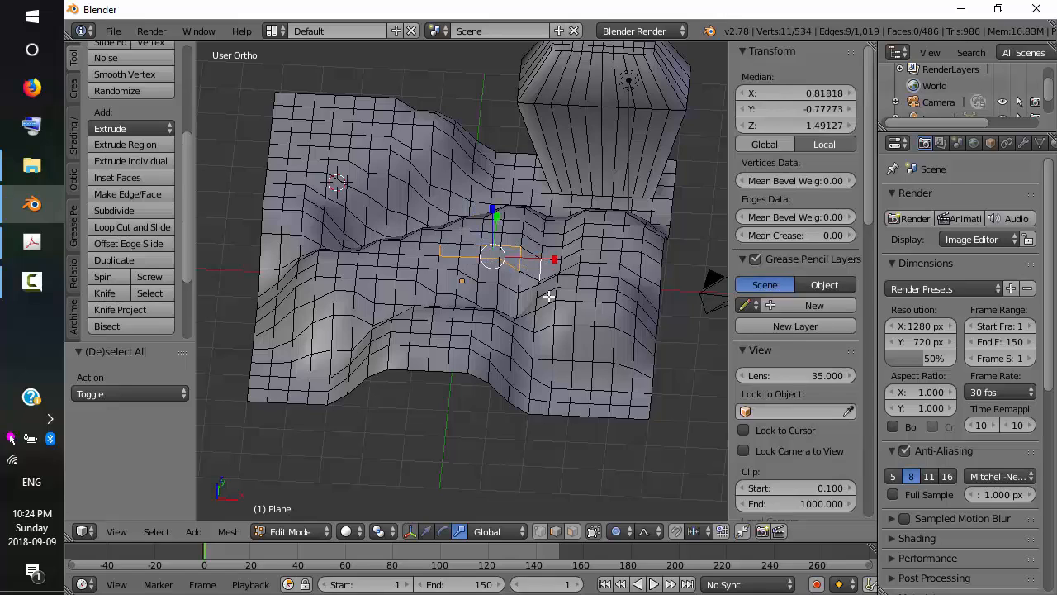
right_click(535, 279, "shift")
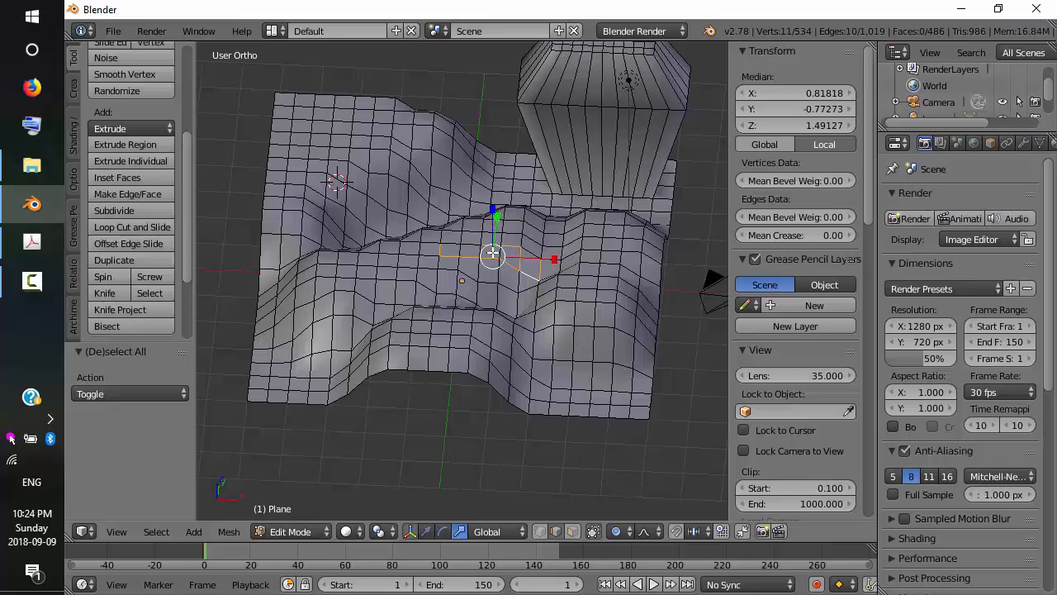
Move the selected ridge edges up about 0.27 along Z with proportional editing, using the translate manipulator.
left_click(426, 531)
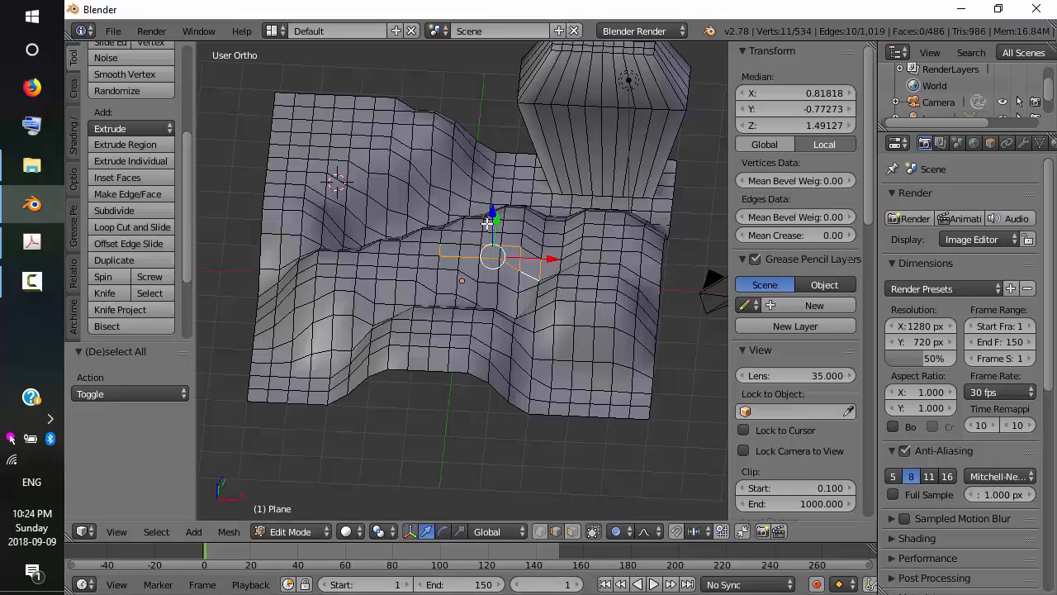
left_click_drag(493, 214, 493, 207)
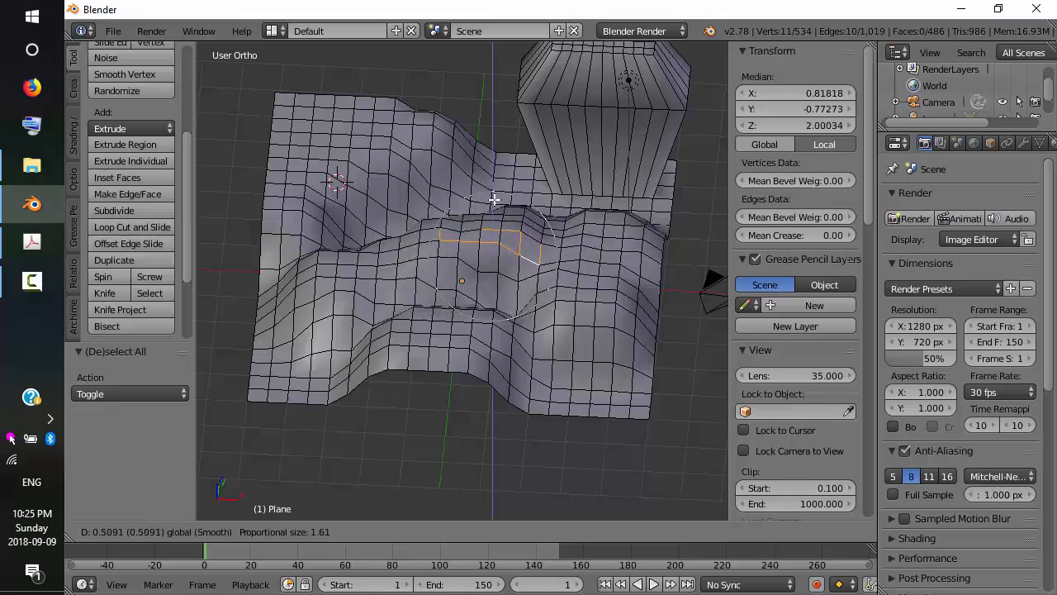
left_click(493, 203)
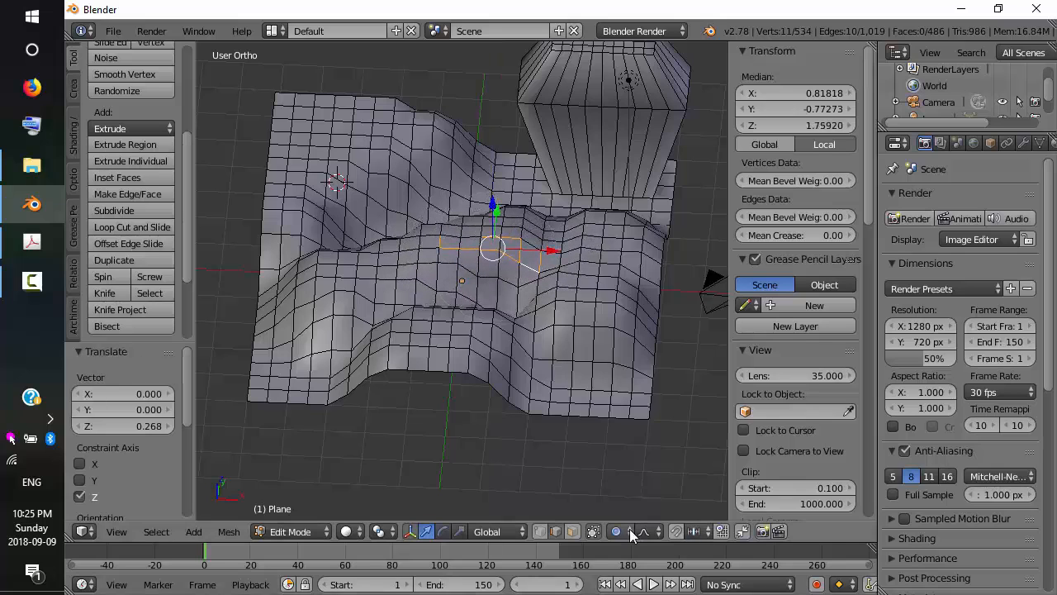
Disable proportional editing, try raising the selected ridge edges along Z, and undo that move.
left_click(629, 529)
left_click(636, 554)
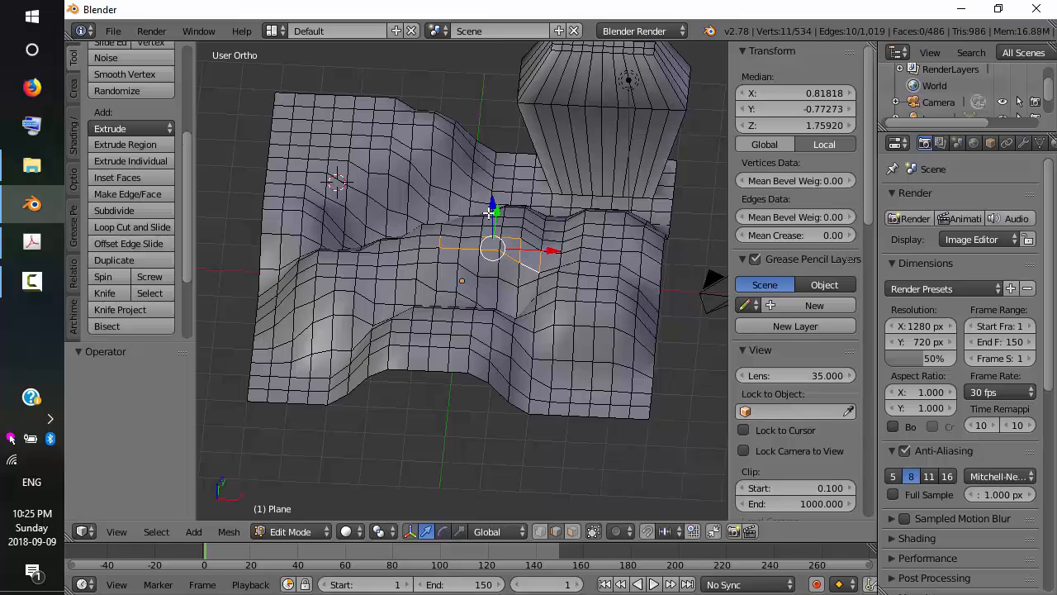
left_click_drag(493, 203, 493, 179)
key("ctrl+z")
In face select mode, select five neighbouring faces on the central ridge and raise them about 0.32 along Z.
left_click(571, 531)
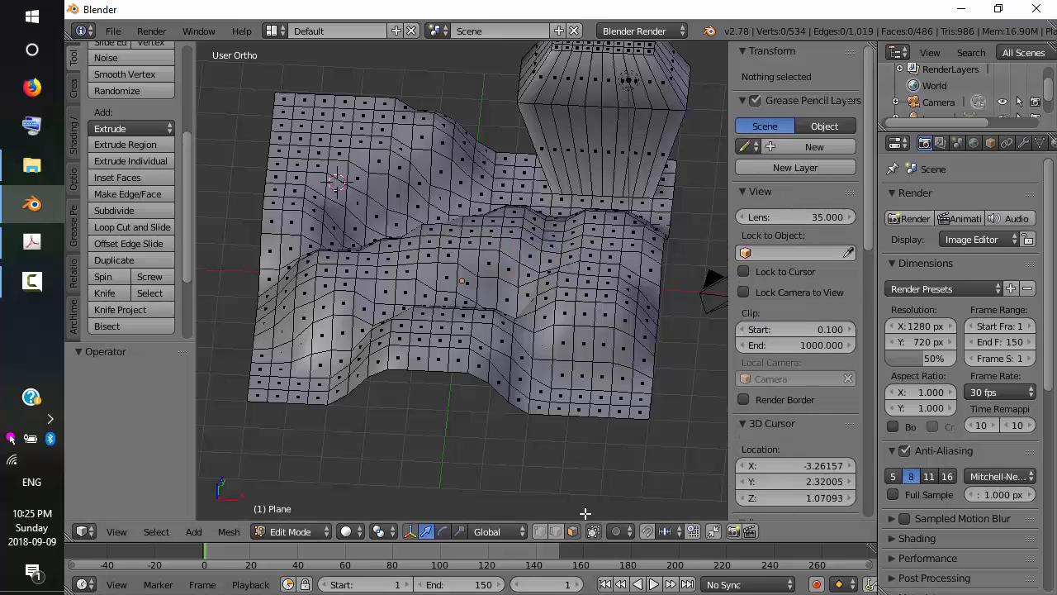
right_click(408, 259)
right_click(426, 256, "shift")
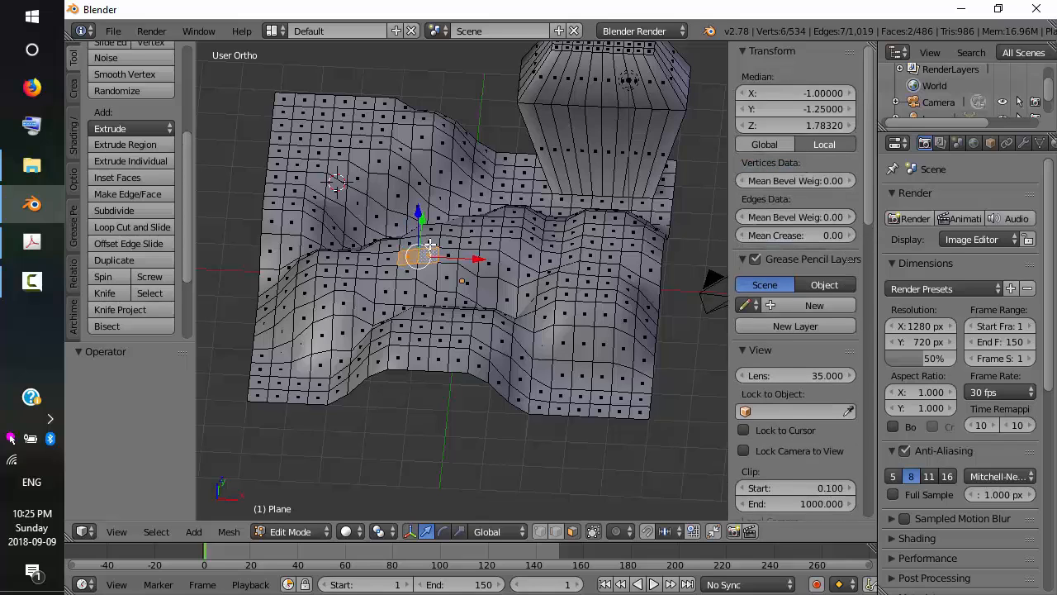
right_click(432, 243, "shift")
right_click(446, 241, "shift")
right_click(455, 230, "shift")
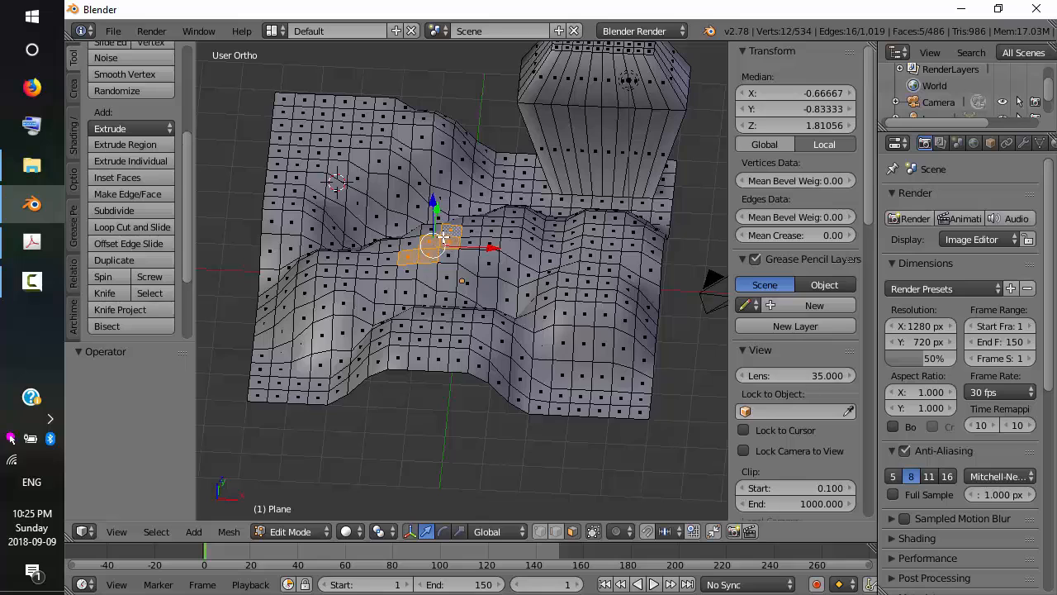
mouse_move(431, 199)
left_mouse_down()
mouse_move(426, 113)
mouse_move(427, 224)
mouse_move(427, 136)
mouse_move(432, 196)
left_mouse_up()
Check the skills list in the Adobe Acrobat marking sheet for the next topic and return to Blender.
key("alt+Tab")
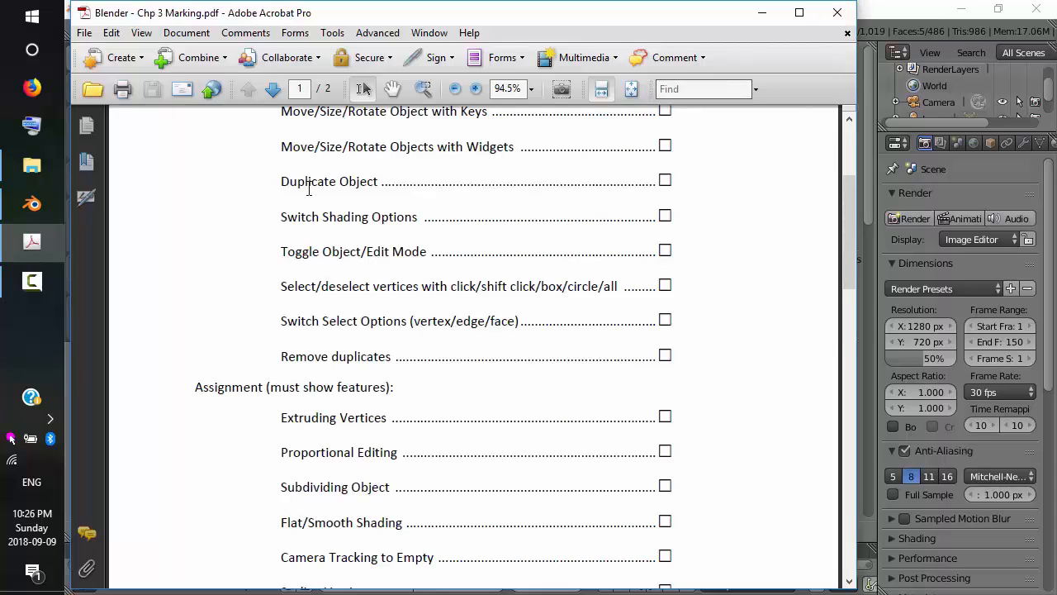
left_click(880, 17)
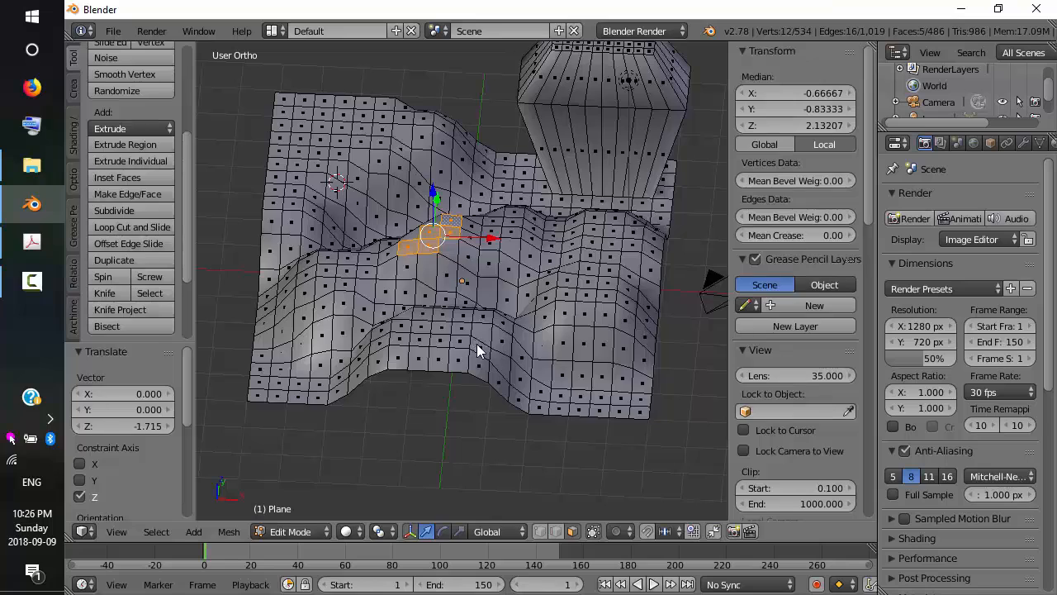
Leave Edit Mode and add a Monkey mesh at the 3D cursor.
key("Tab")
key("shift+a")
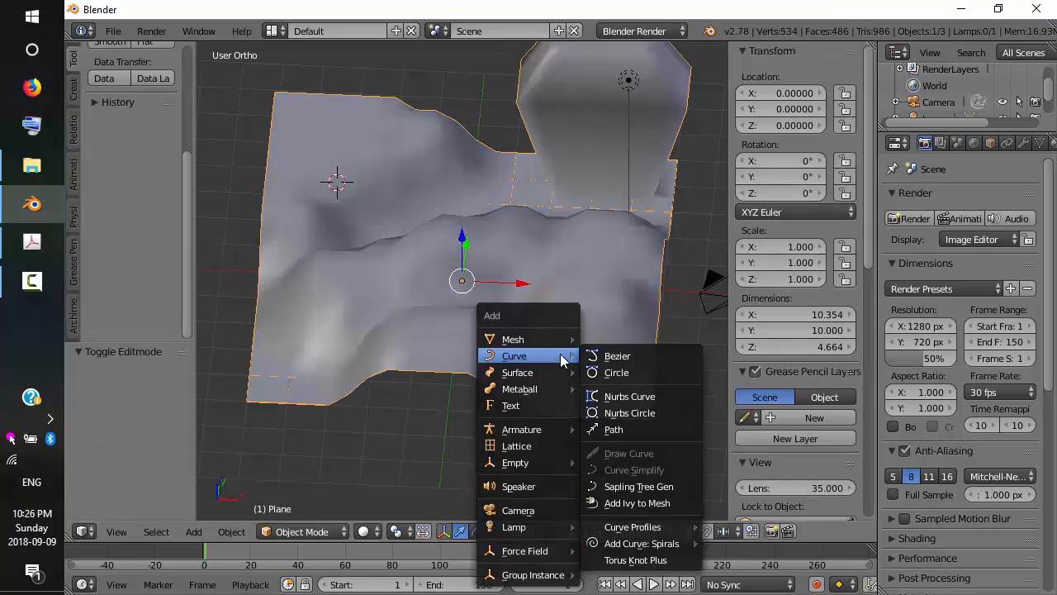
mouse_move(559, 341)
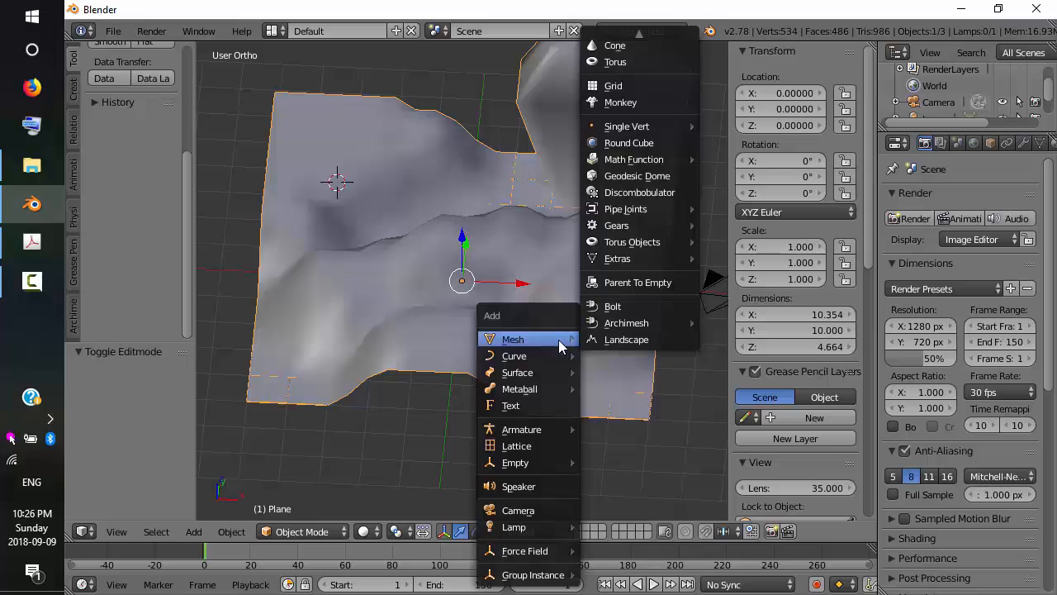
left_click(615, 102)
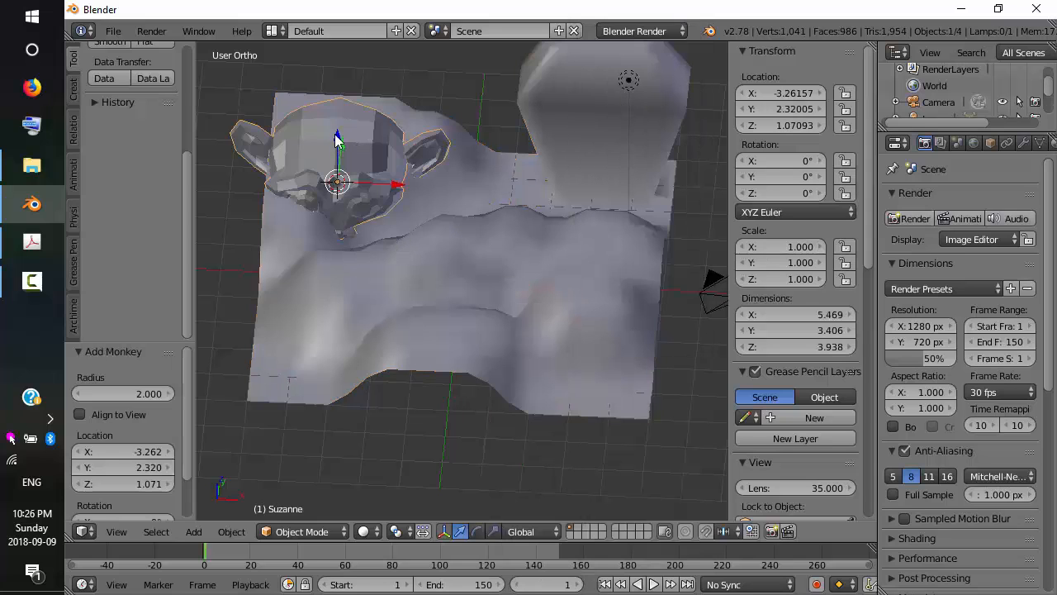
Move the monkey head up about 2.41 along the Z axis, above the terrain.
key("g")
key("z")
left_click(331, 59)
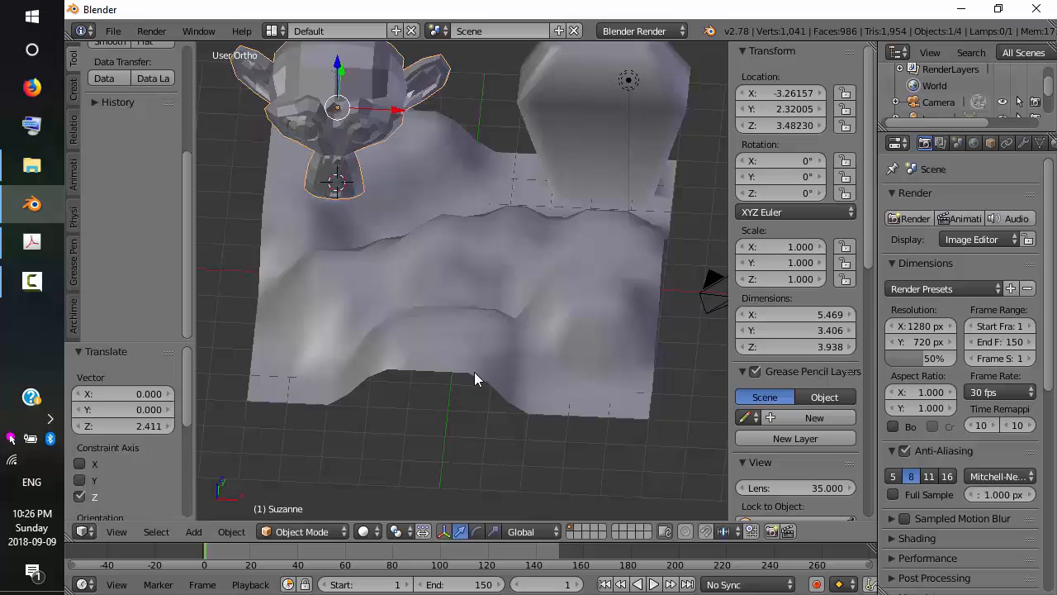
Duplicate the monkey head in perspective view and place the copy beyond the tower, about 10.88 along X.
scroll(475, 371, "down", 3)
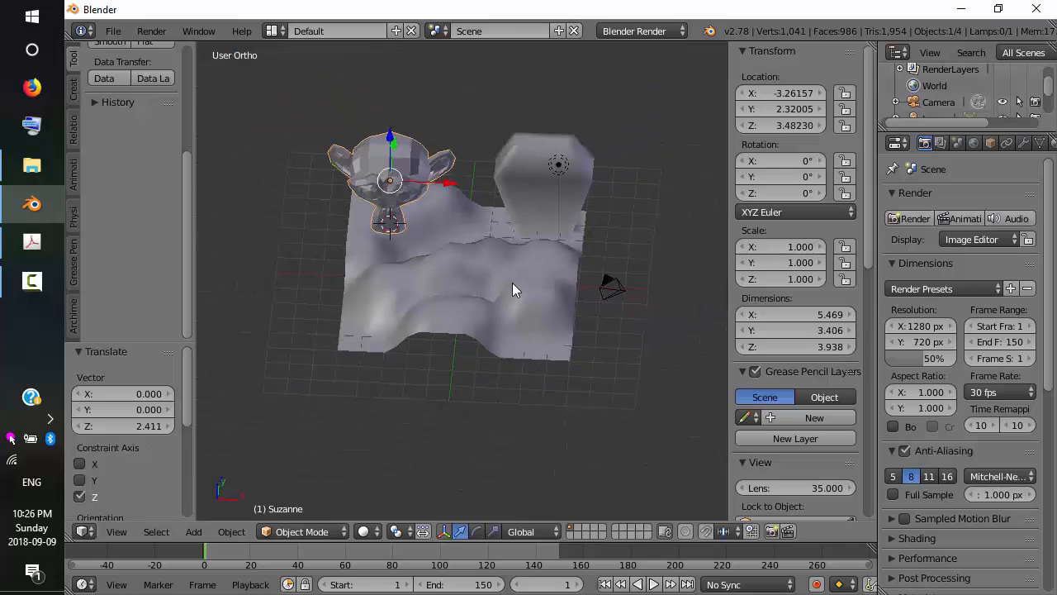
key("KP_5")
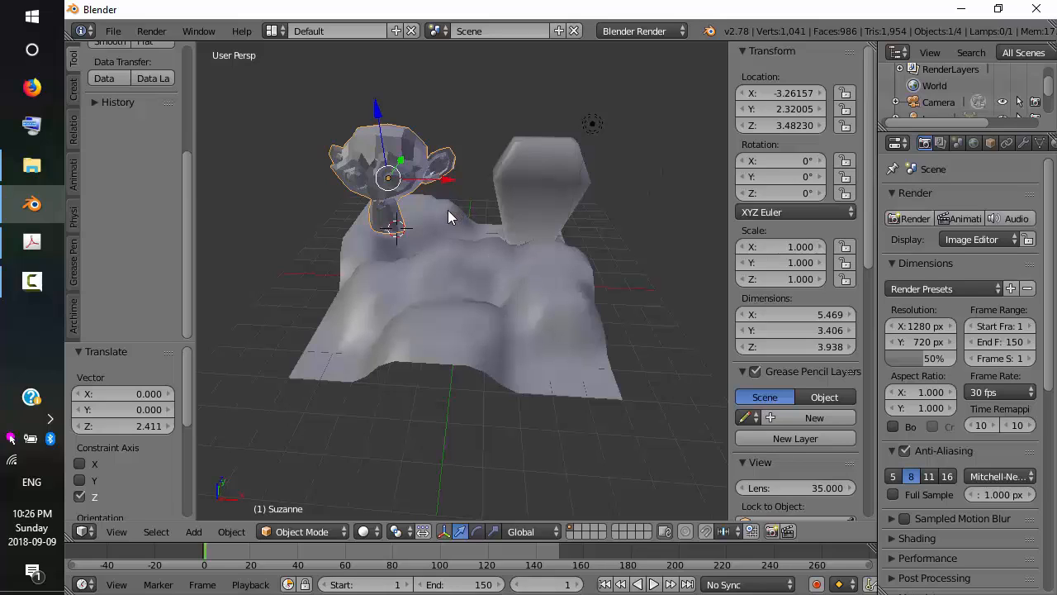
key("shift+d")
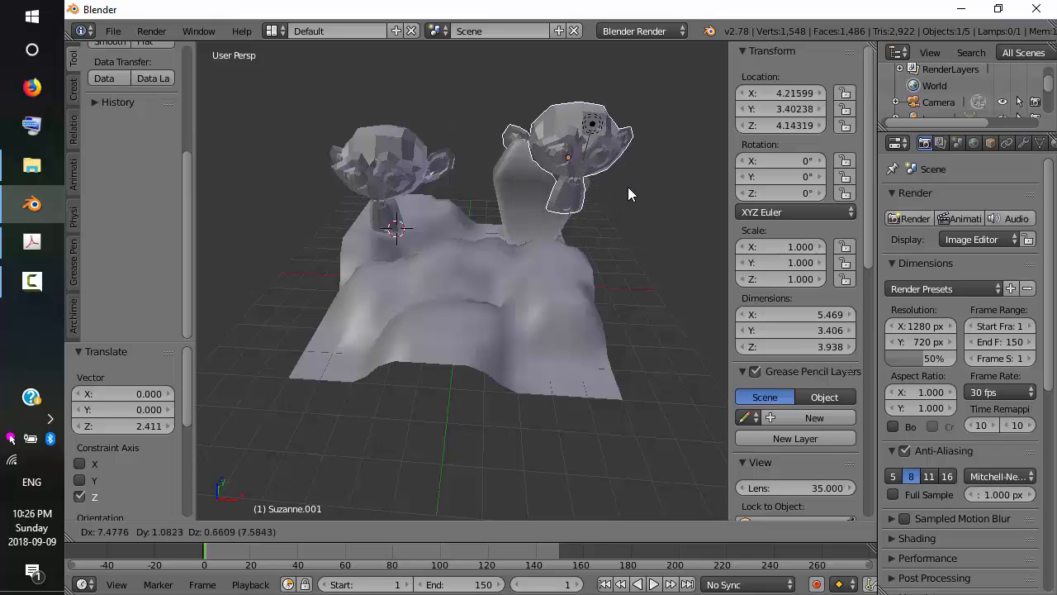
left_click(709, 199)
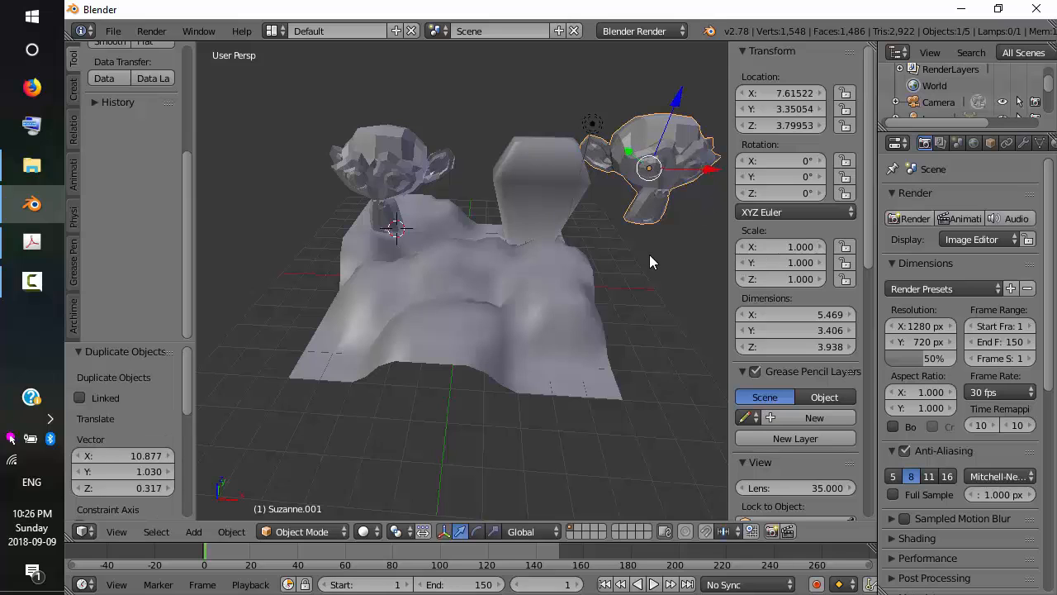
Set the viewport to the front orthographic view showing both monkey heads.
key("KP_7")
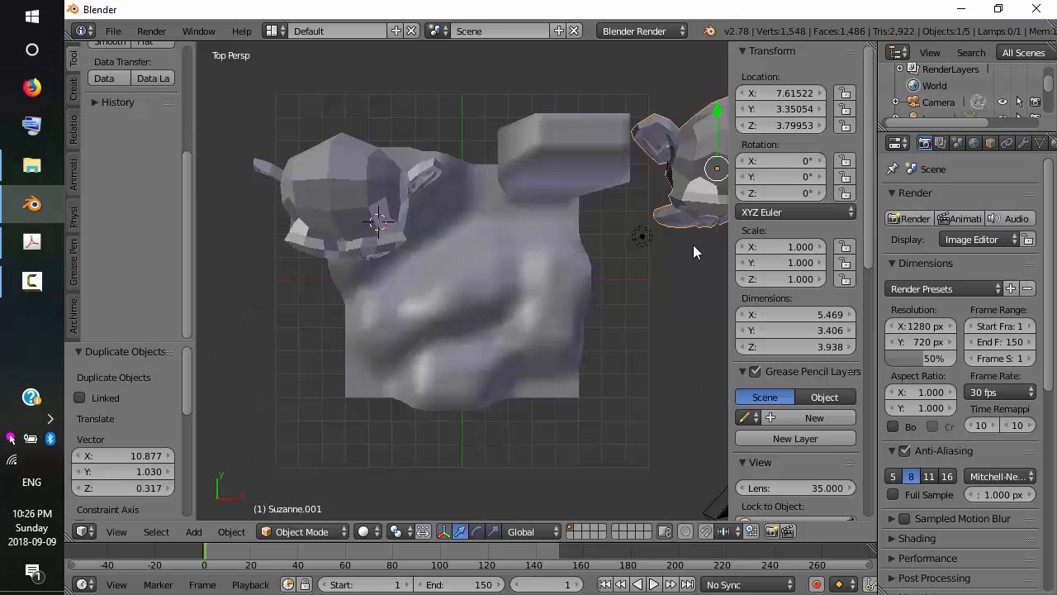
middle_click_drag(658, 258, 629, 106)
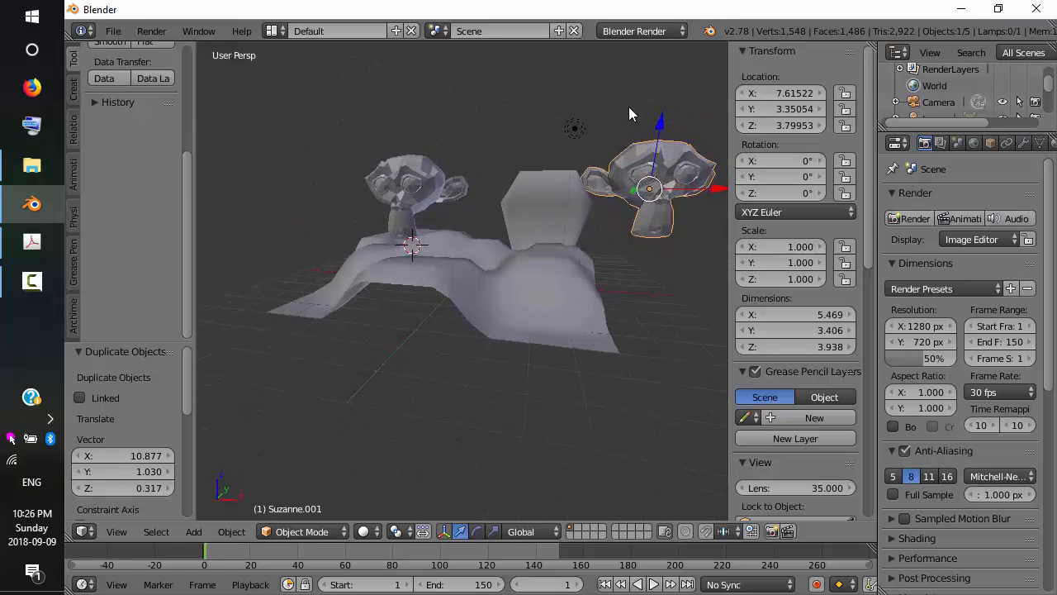
key("KP_1")
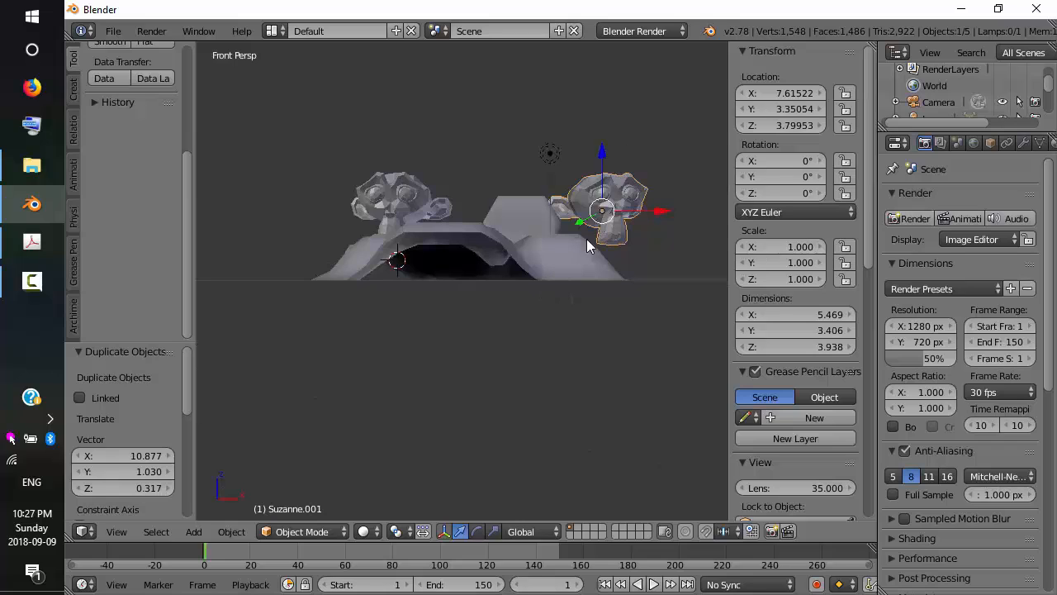
key("KP_5")
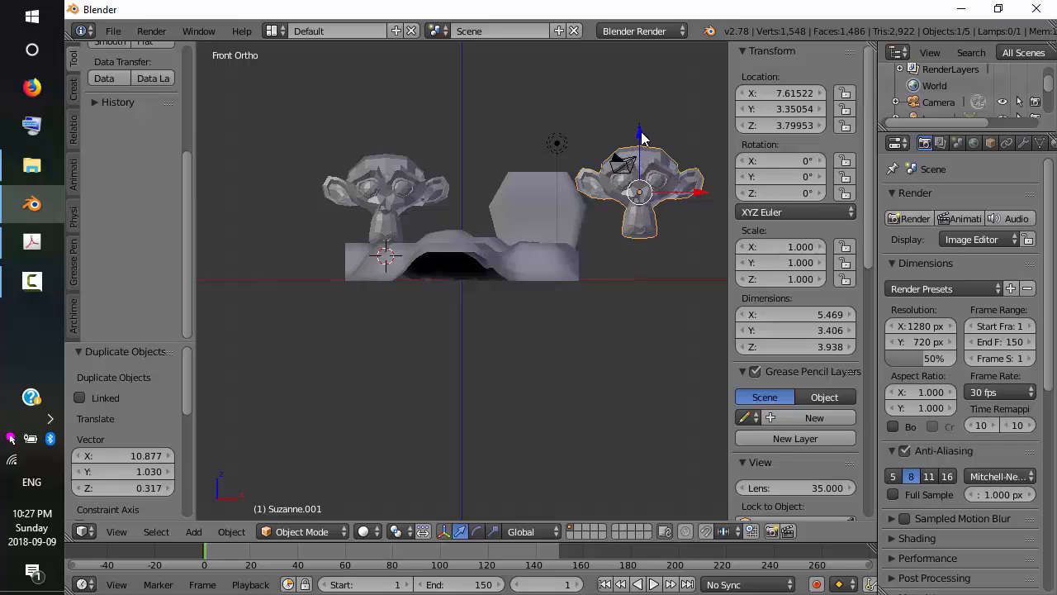
Line up the duplicated monkey head with the first one, at about X 6.77, Y 2.54, Z 3.48.
left_click_drag(641, 138, 635, 149)
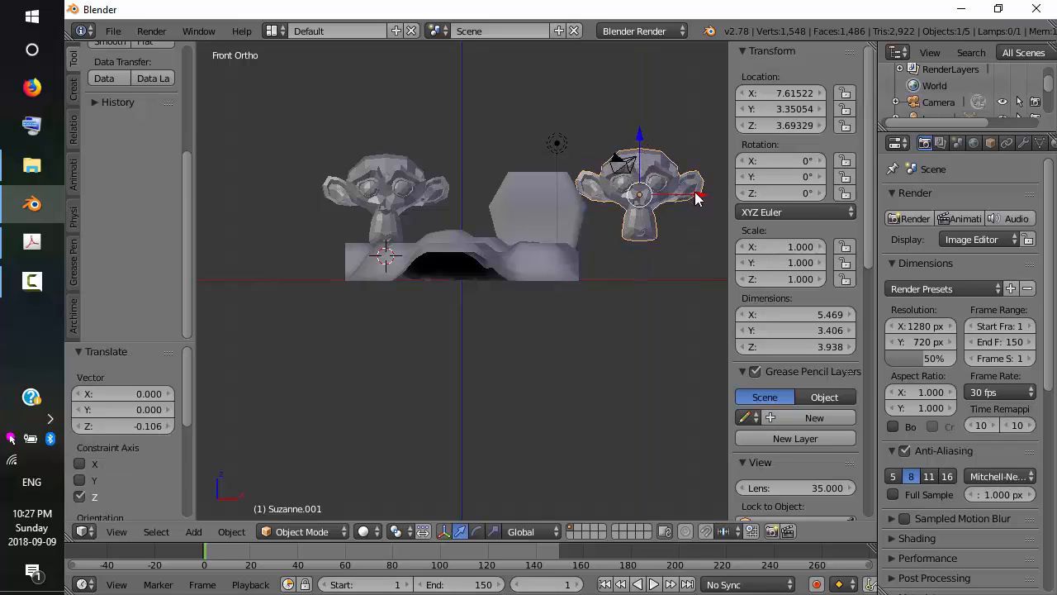
left_click_drag(697, 199, 677, 198)
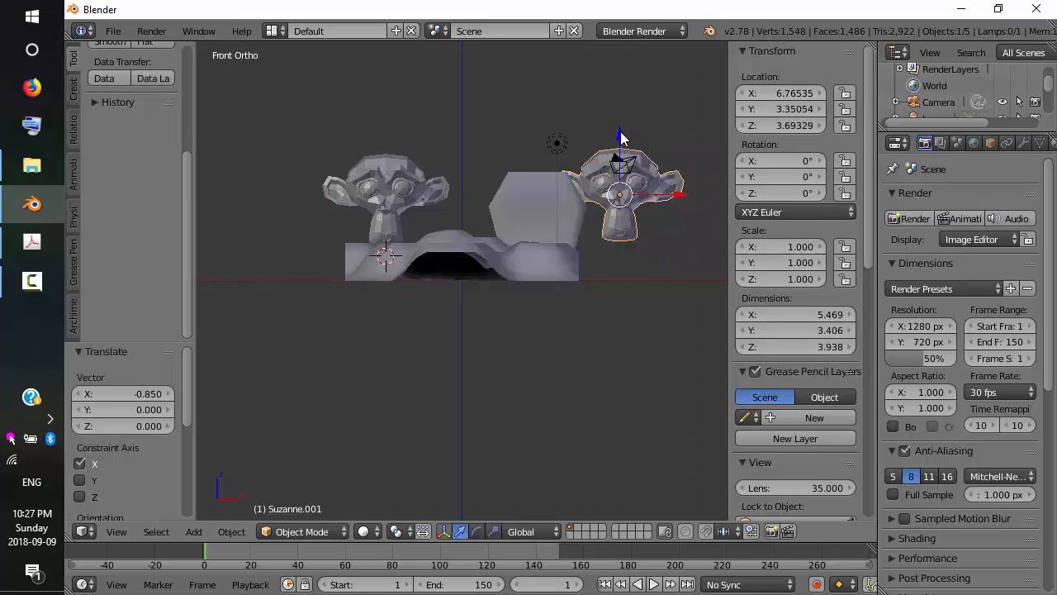
left_click_drag(620, 136, 622, 142)
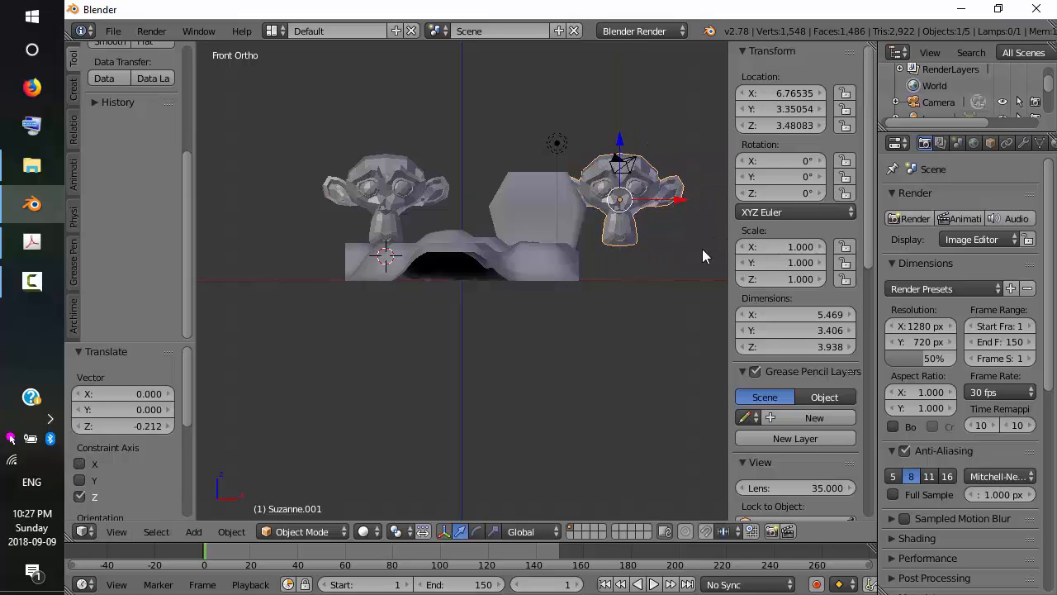
key("KP_7")
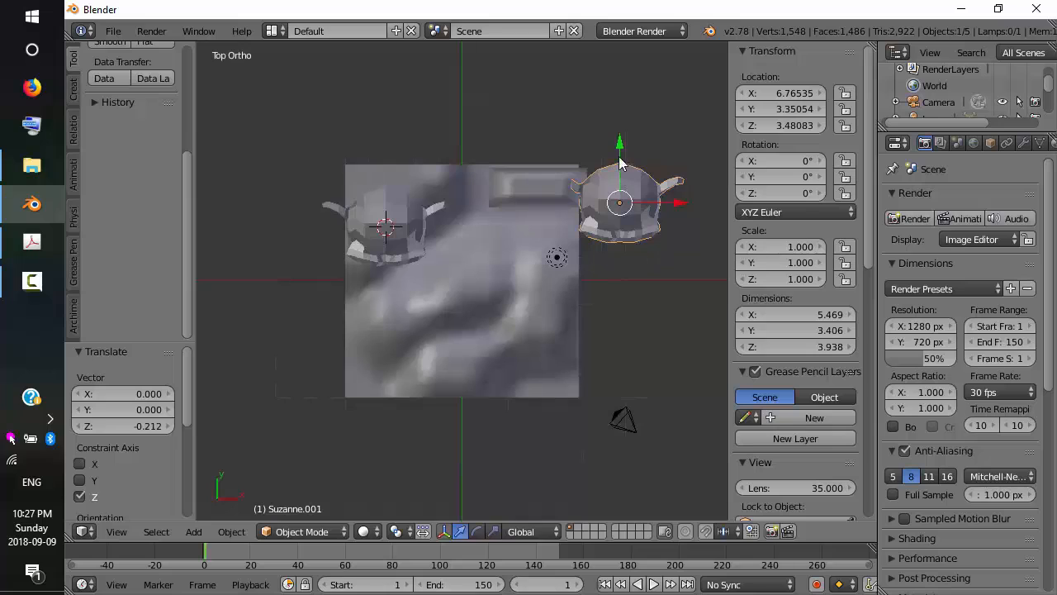
left_click_drag(619, 149, 621, 166)
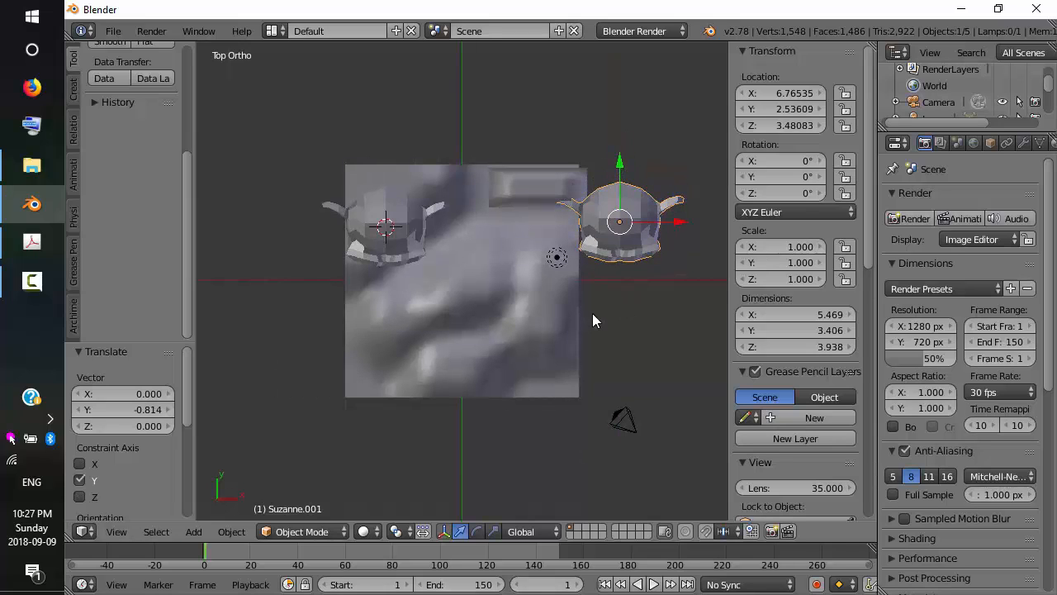
Switch to Adobe Acrobat to review the assignment features in the chapter 3 marking PDF, and return to Blender.
left_click(32, 241)
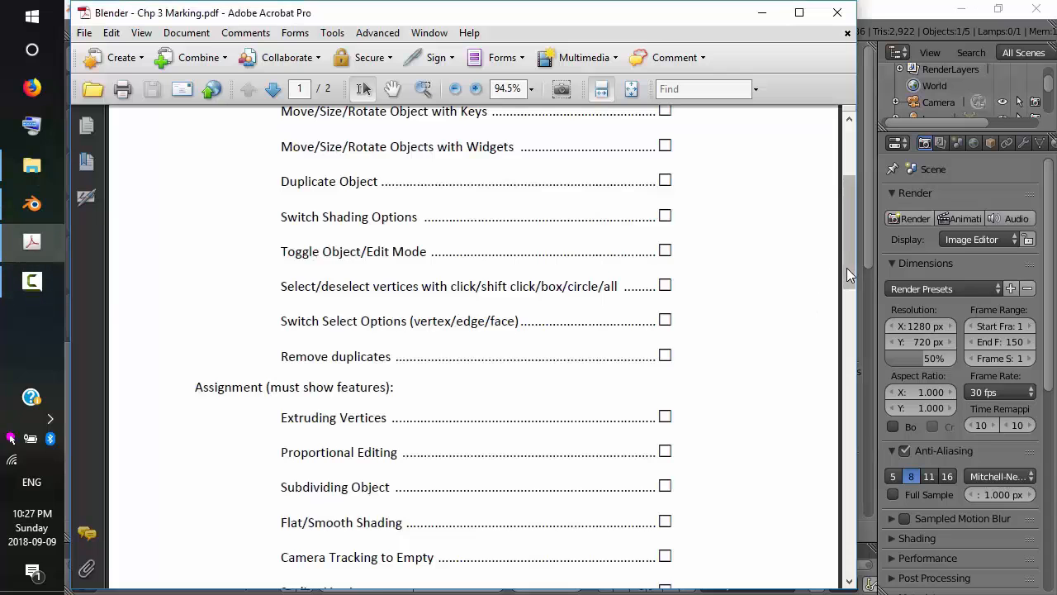
left_click_drag(846, 268, 847, 338)
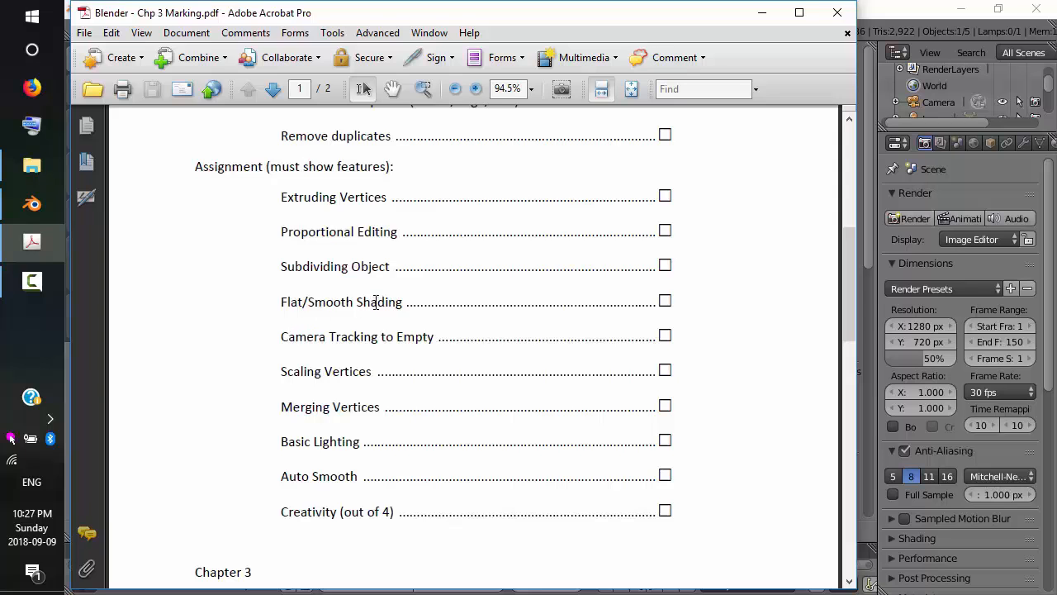
left_click(908, 18)
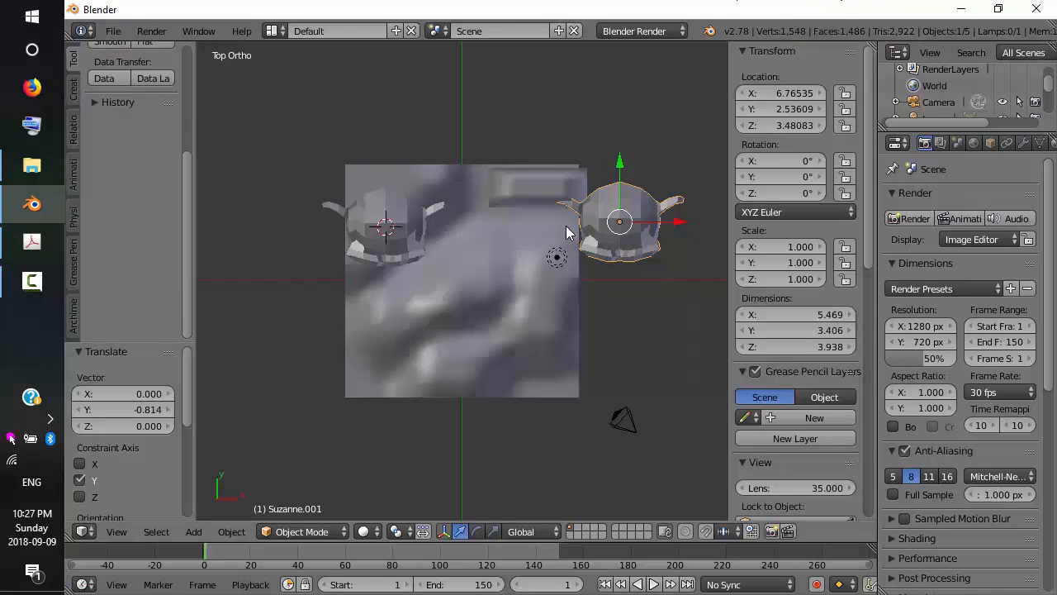
Apply smooth shading to the duplicated monkey head.
middle_click_drag(560, 237, 564, 135)
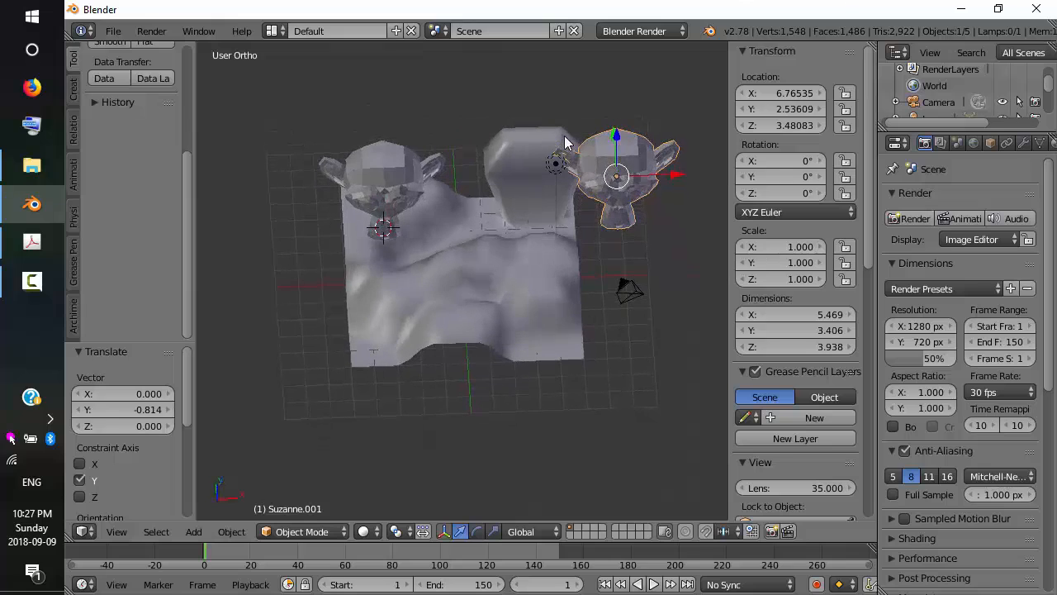
left_click_drag(187, 185, 195, 65)
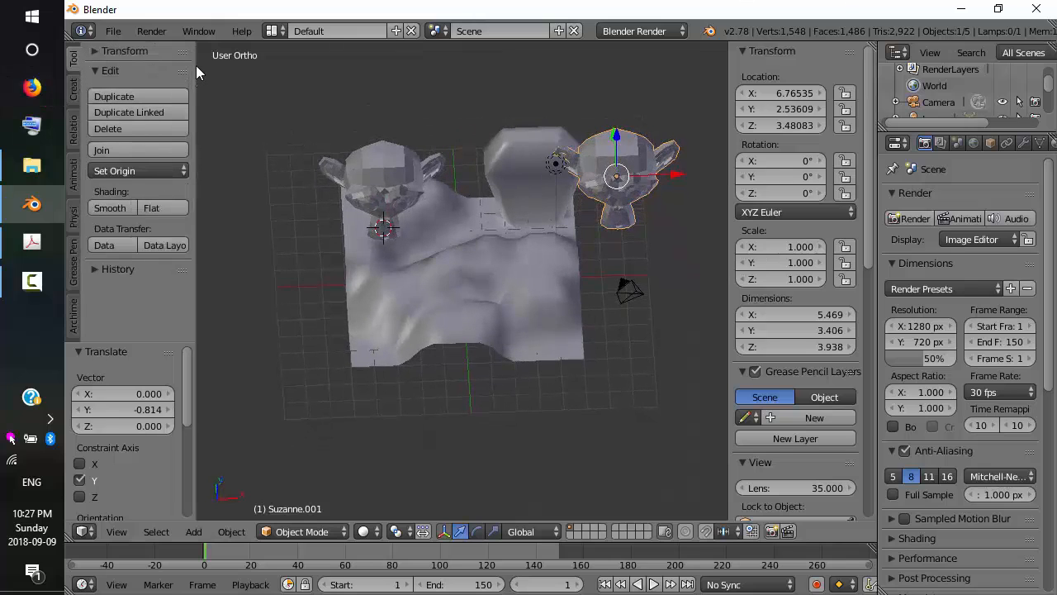
left_click(118, 206)
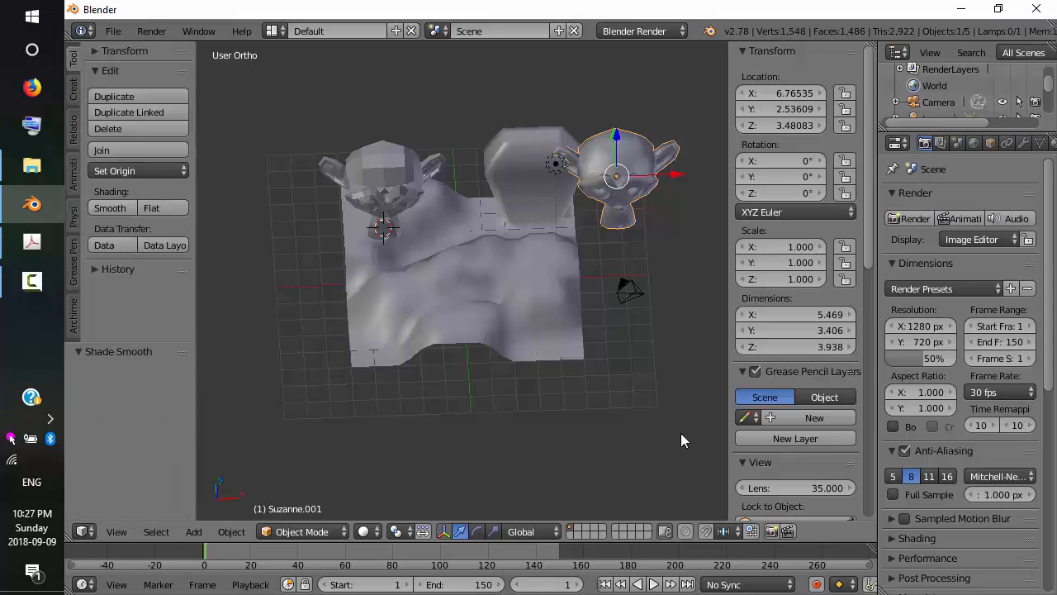
mouse_move(641, 324)
middle_mouse_down()
mouse_move(636, 259)
mouse_move(609, 259)
mouse_move(626, 290)
mouse_move(653, 307)
mouse_move(642, 312)
middle_mouse_up()
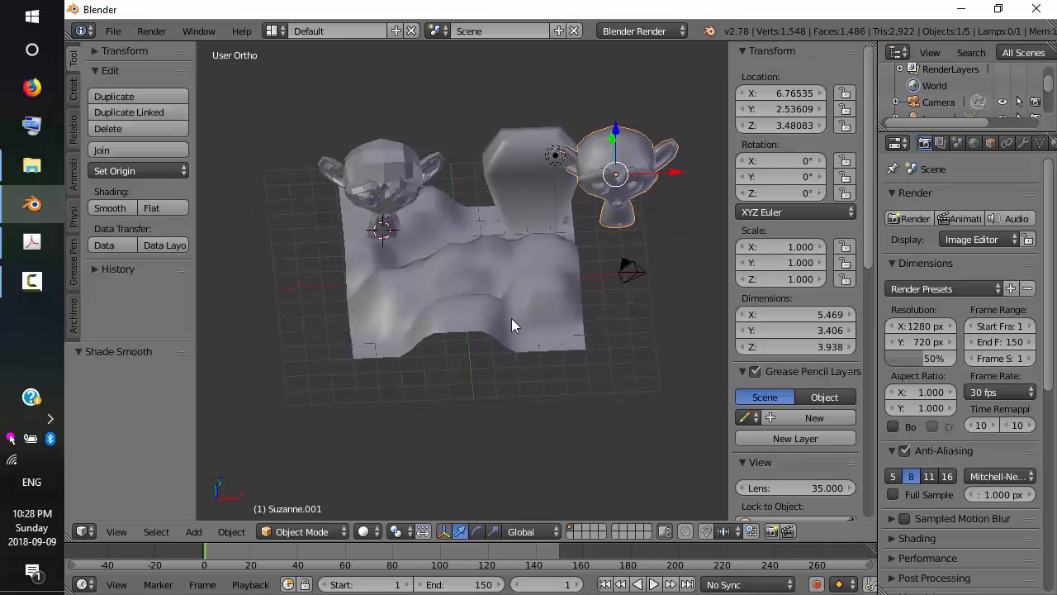
Check the merging vertices item in the Acrobat marking PDF, and open the terrain plane in Blender's Edit Mode with wireframe display.
left_click(31, 242)
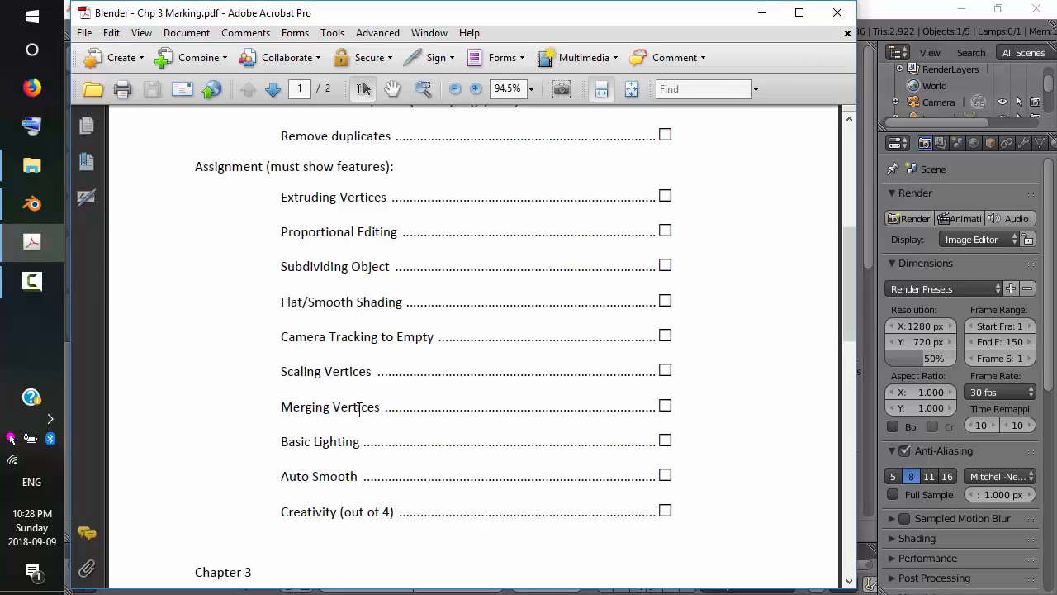
left_click(872, 10)
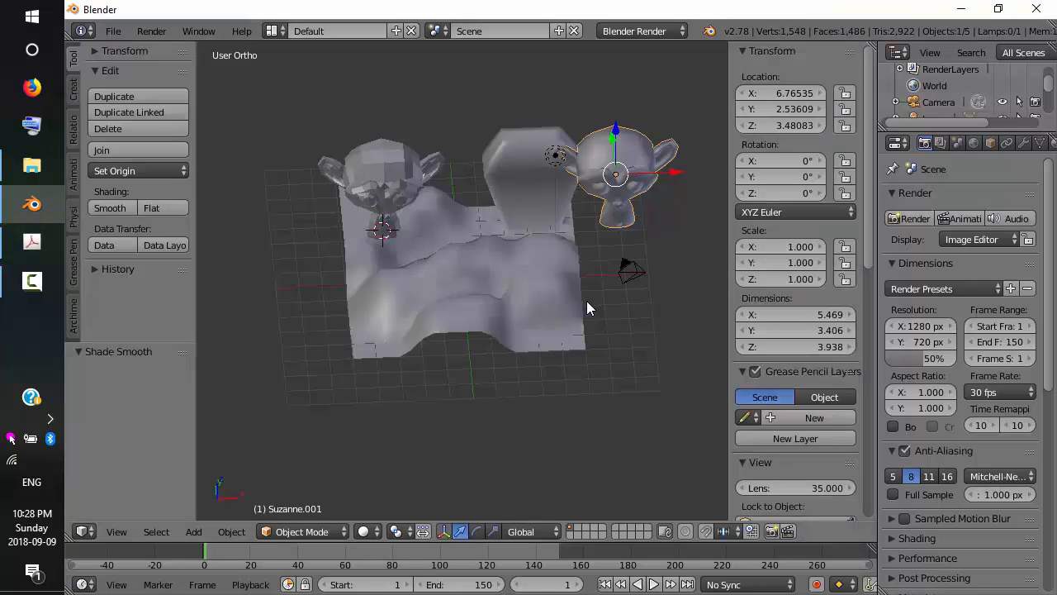
right_click(525, 279)
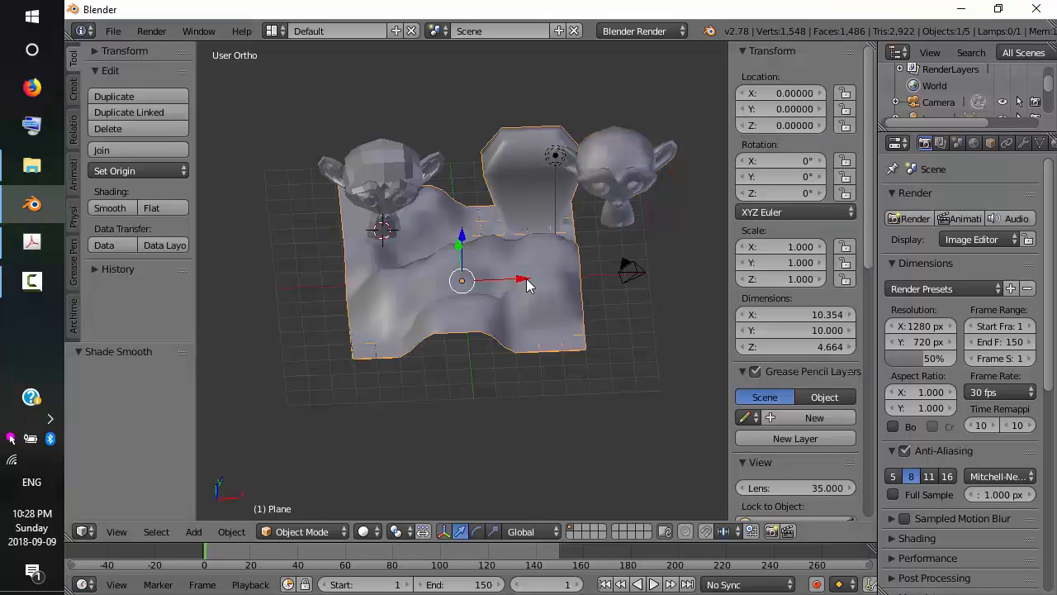
key("Tab")
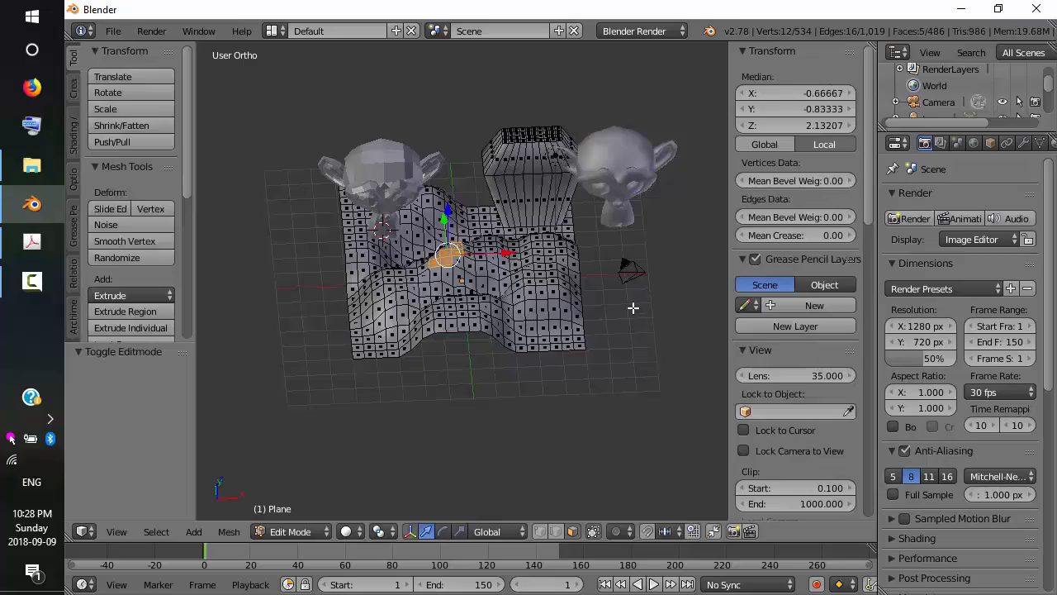
middle_click_drag(633, 307, 260, 234)
key("z")
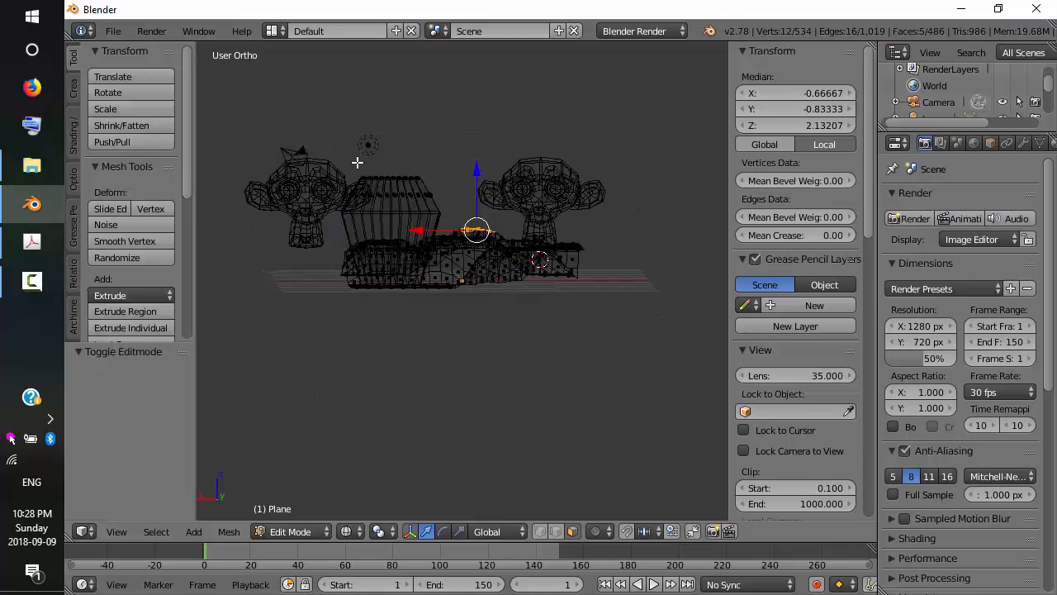
key("b")
left_click_drag(350, 160, 437, 185)
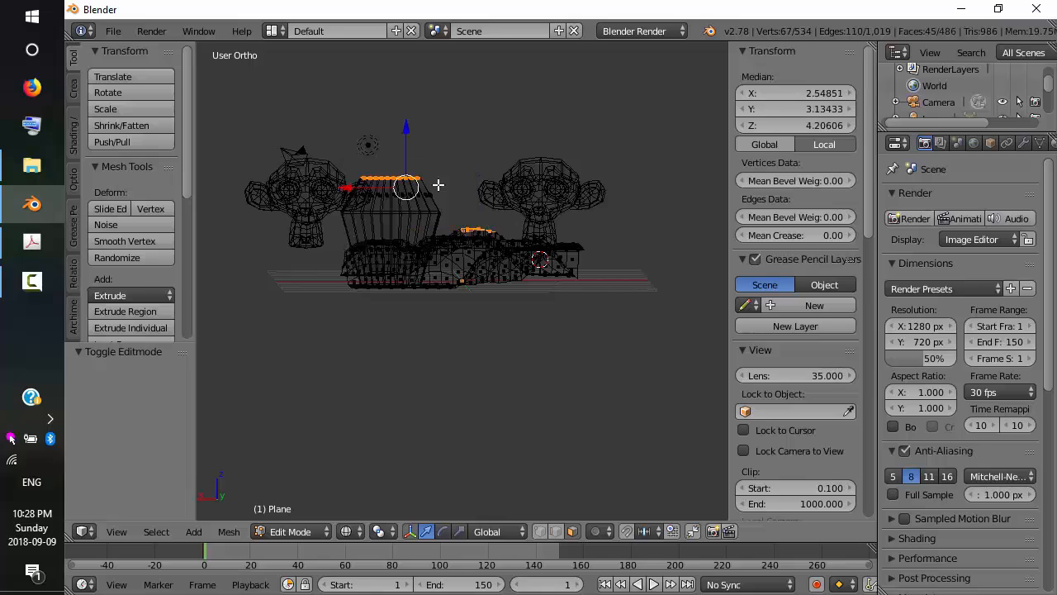
middle_click_drag(468, 228, 631, 294)
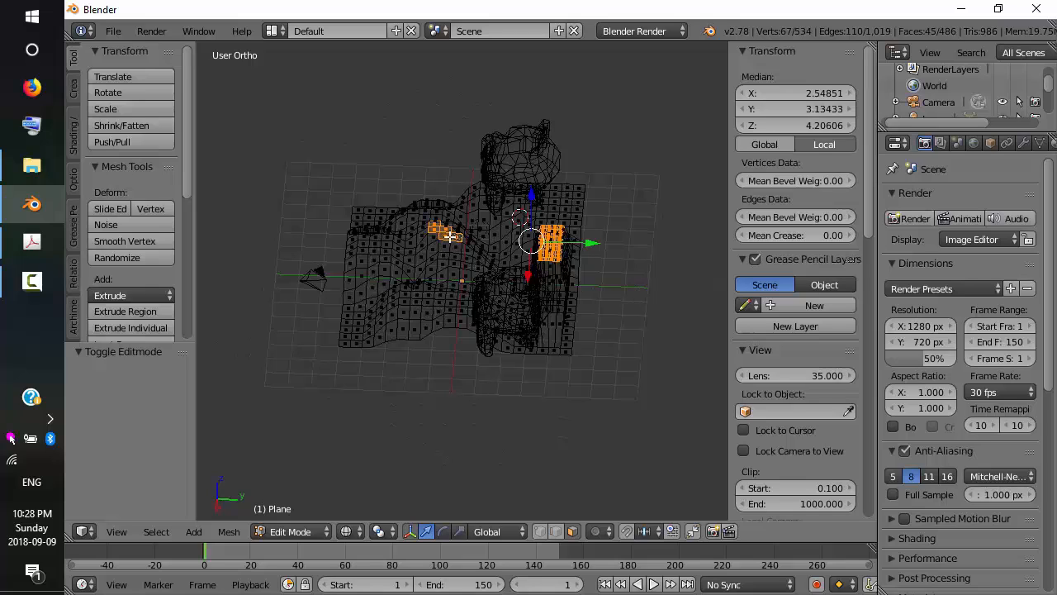
key("a")
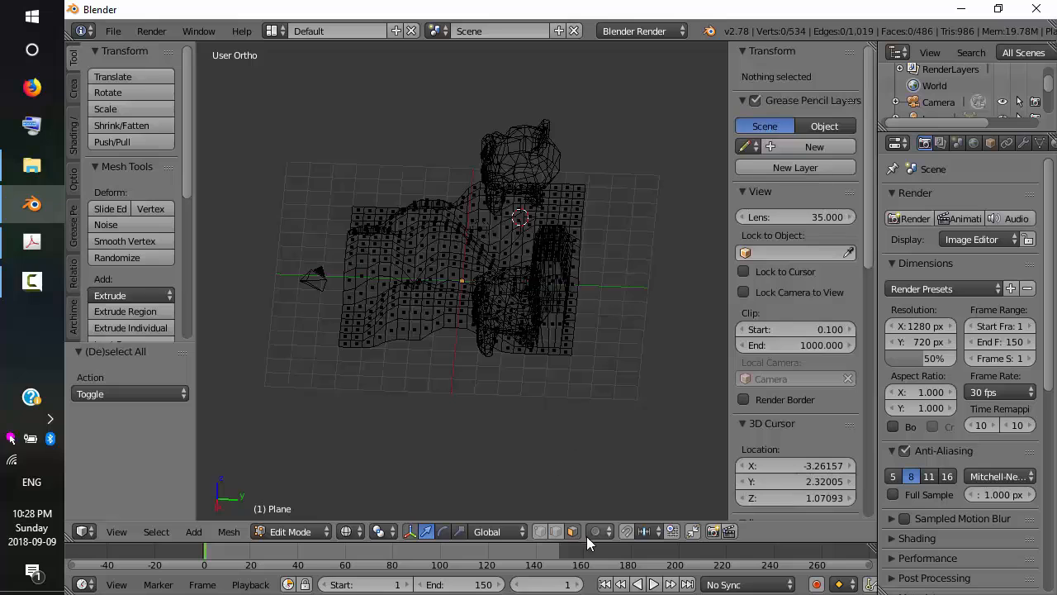
Switch to vertex selection and box-select all vertices on the top of the tower.
left_click(539, 531)
middle_click_drag(647, 314, 479, 242)
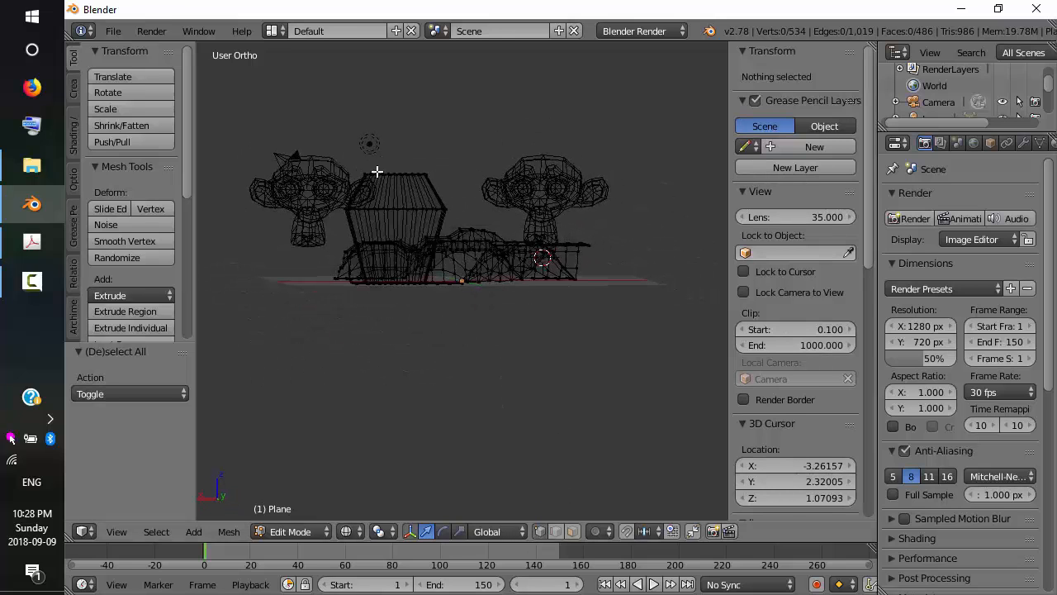
key("b")
left_click_drag(357, 162, 438, 188)
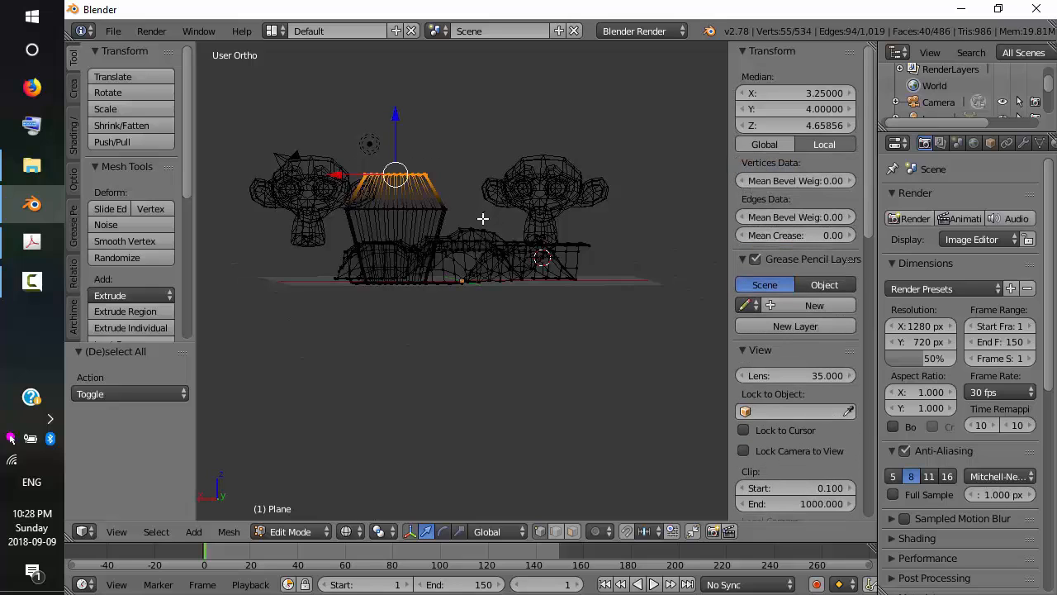
key("a")
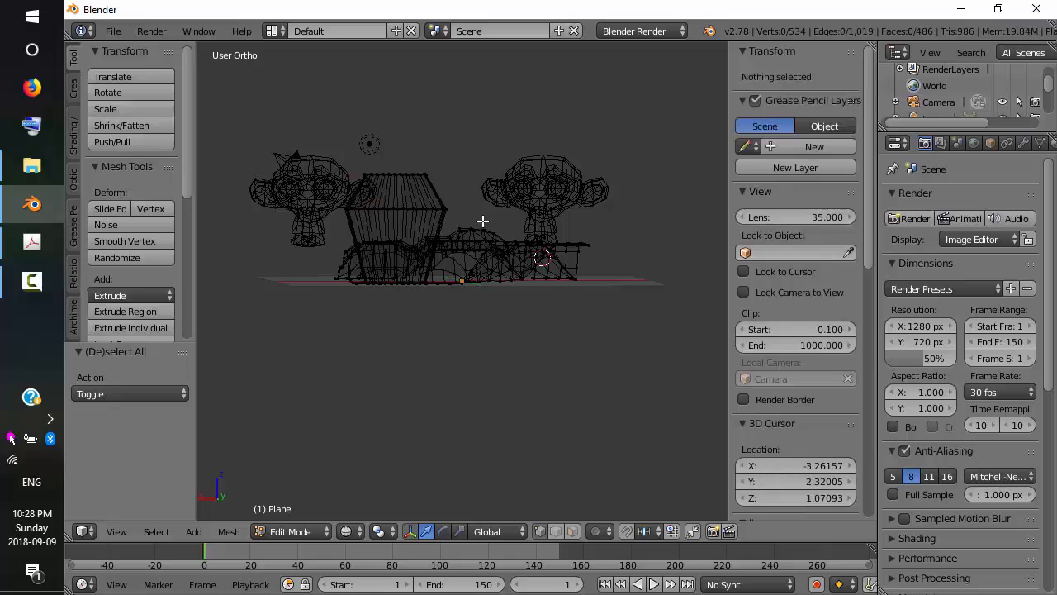
key("b")
left_click_drag(236, 142, 635, 193)
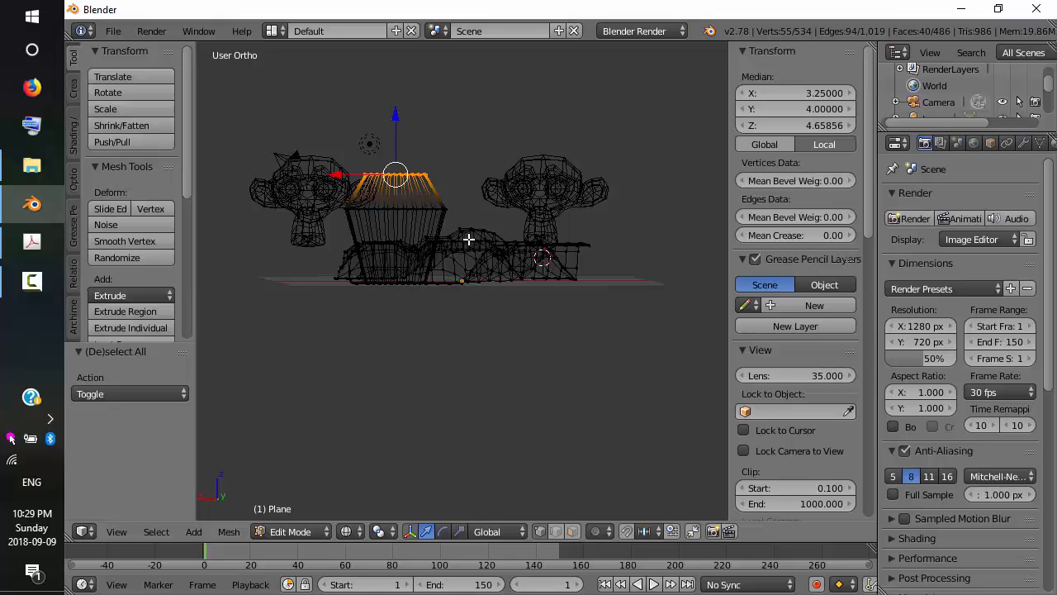
Try merging the tower's top vertices at the 3D cursor, and undo the merge.
middle_click_drag(484, 239, 507, 287)
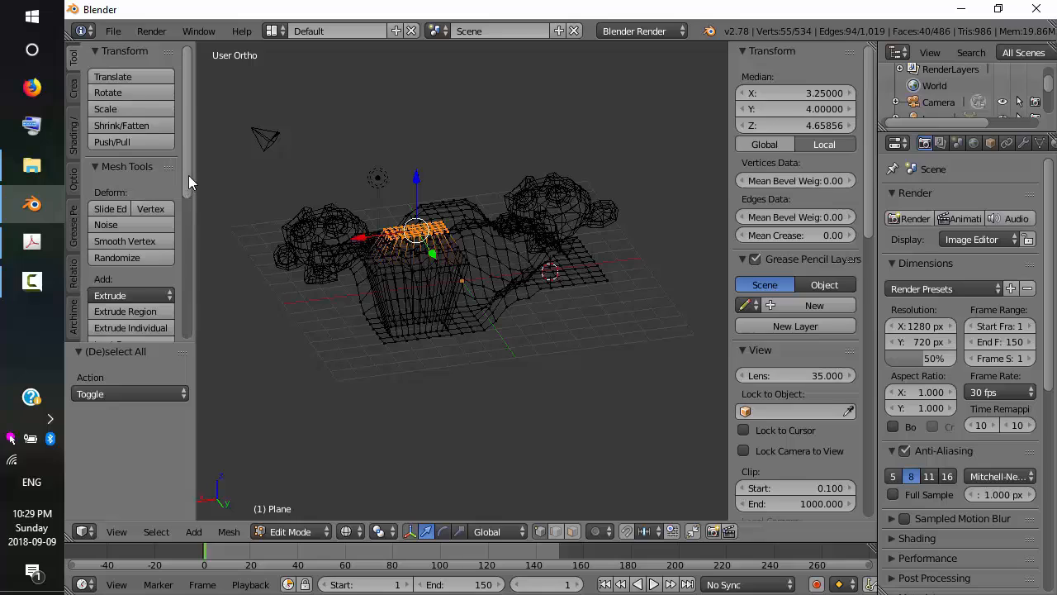
left_click_drag(189, 176, 183, 318)
left_click(167, 269)
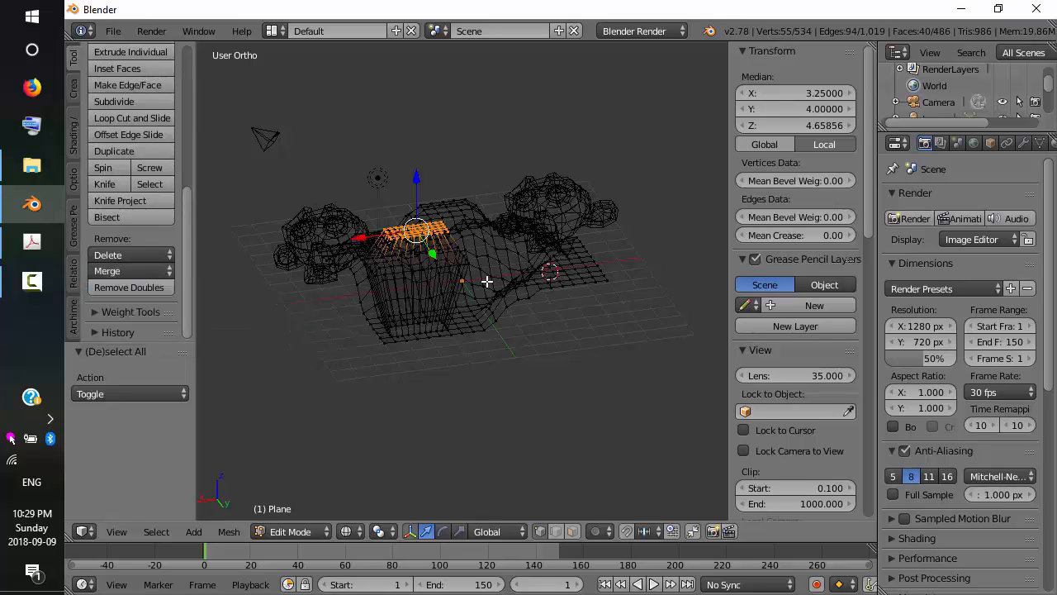
left_click(148, 270)
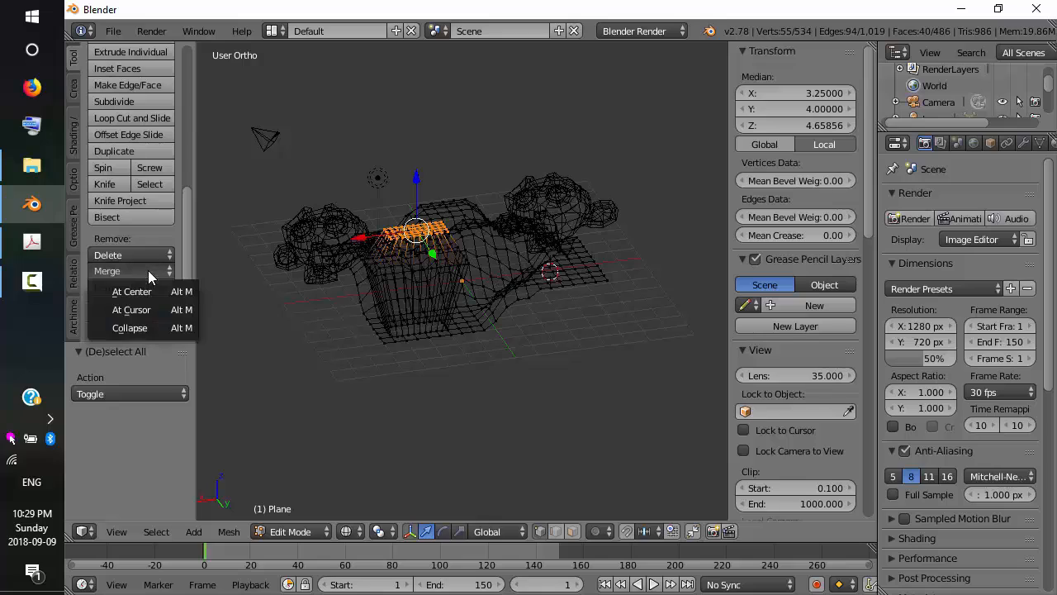
left_click(141, 304)
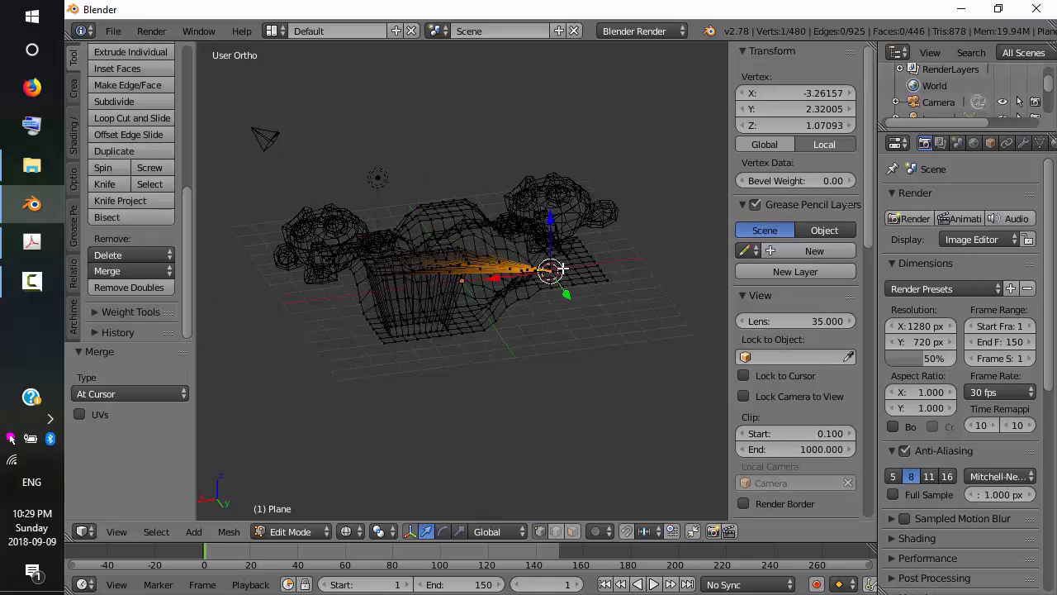
key("ctrl+z")
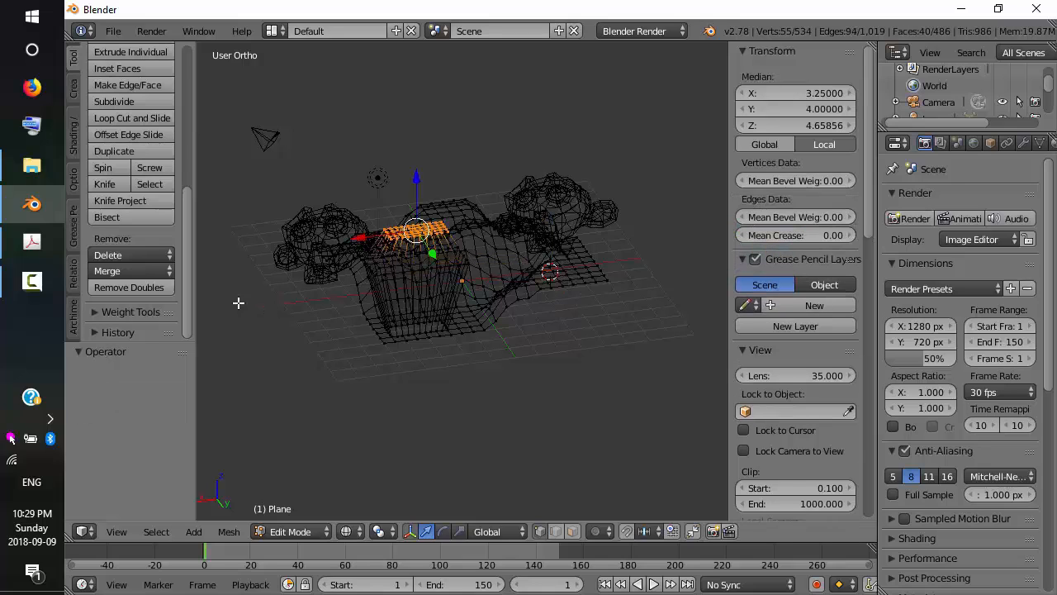
Merge the tower's selected top vertices at their center to form a pointed roof.
left_click(139, 271)
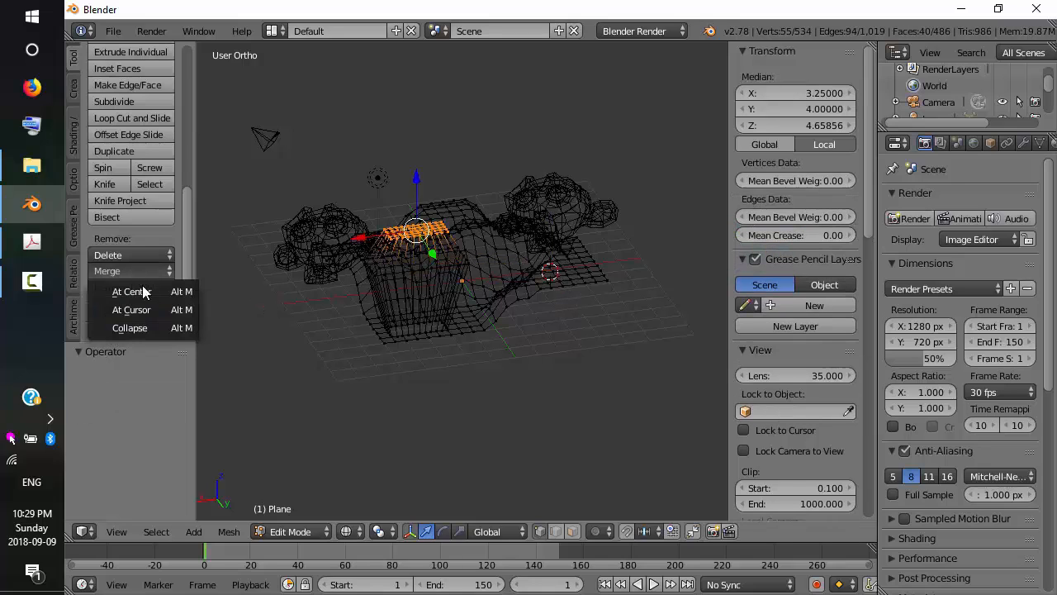
left_click(134, 291)
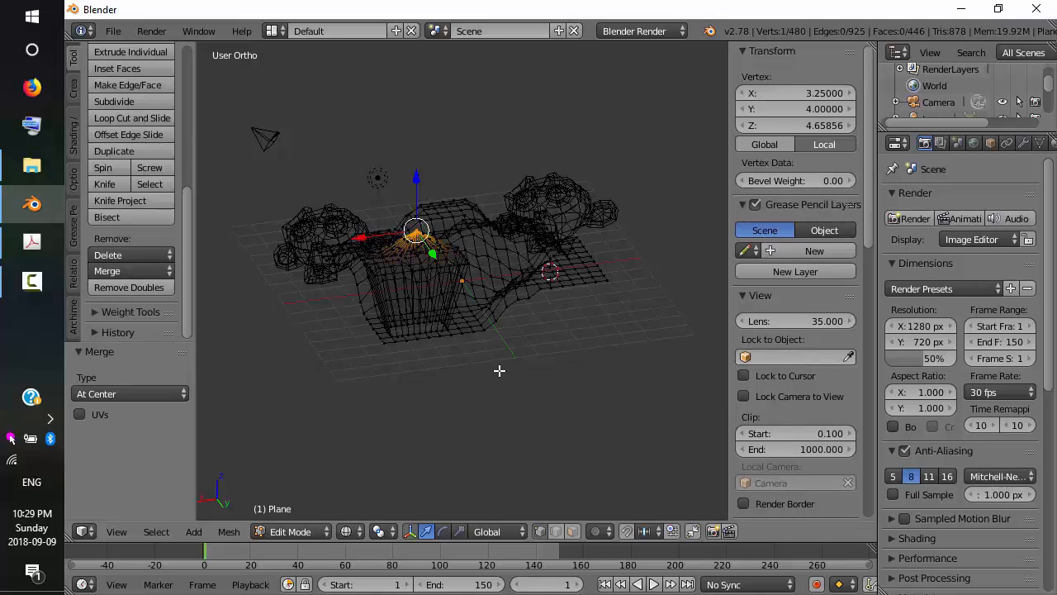
middle_click_drag(510, 380, 197, 403)
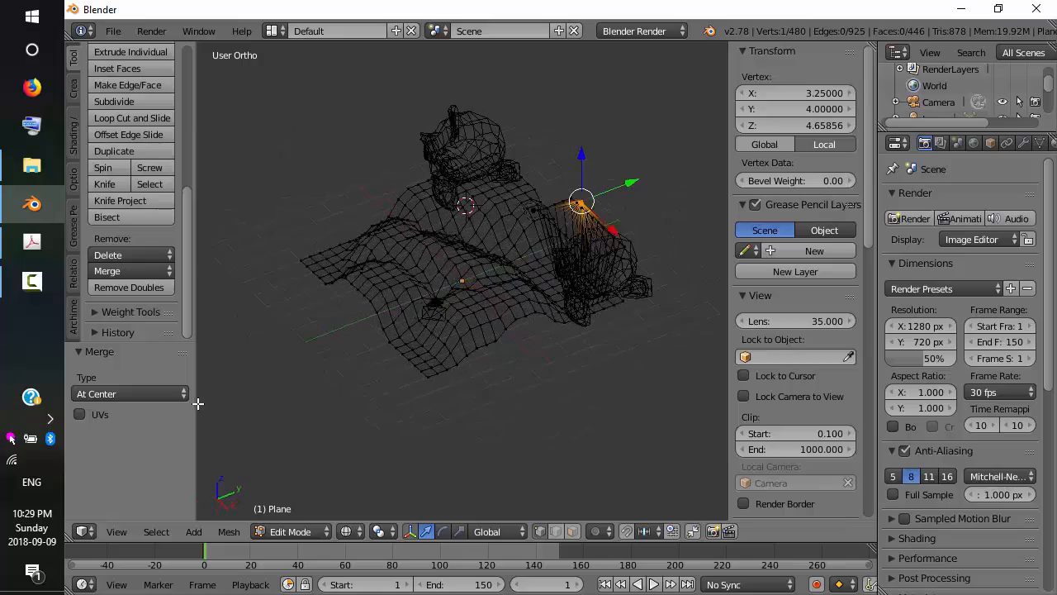
middle_click_drag(413, 355, 559, 309)
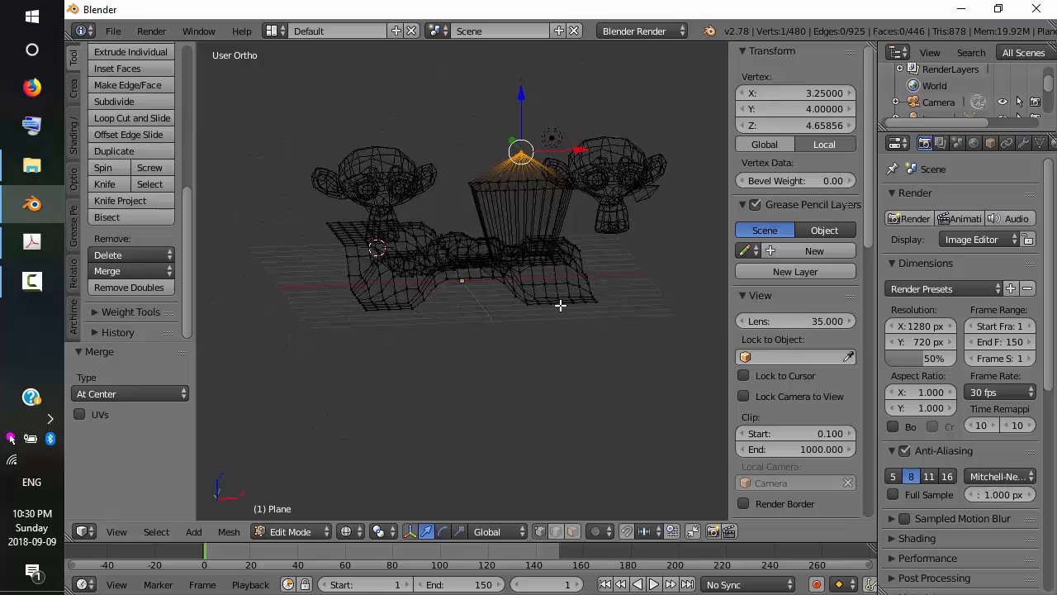
Leave Edit Mode and check the assignment items in the Acrobat marking PDF, returning to Blender.
key("alt+Tab")
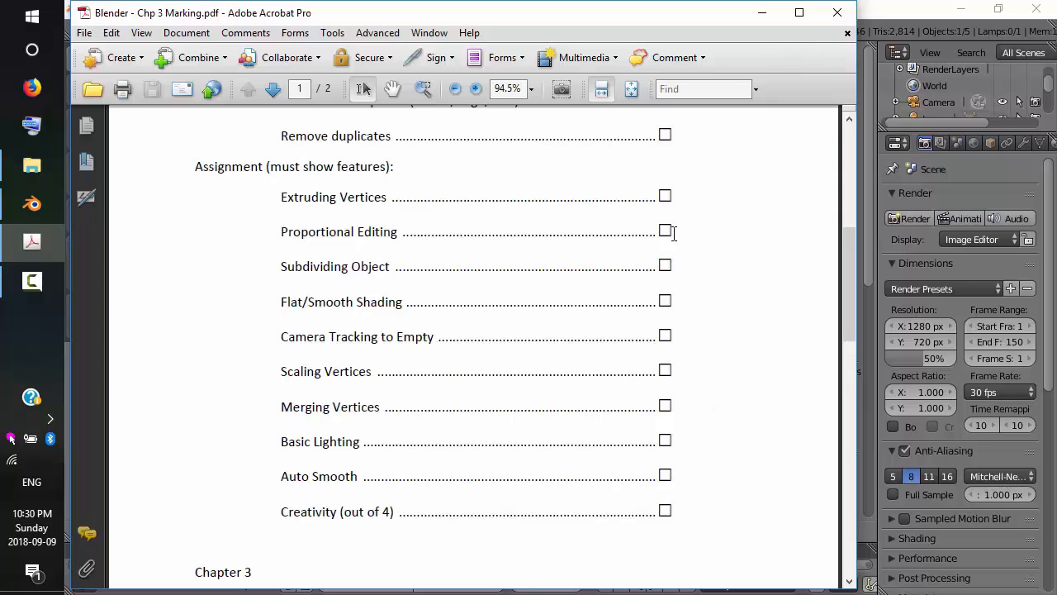
left_click(868, 14)
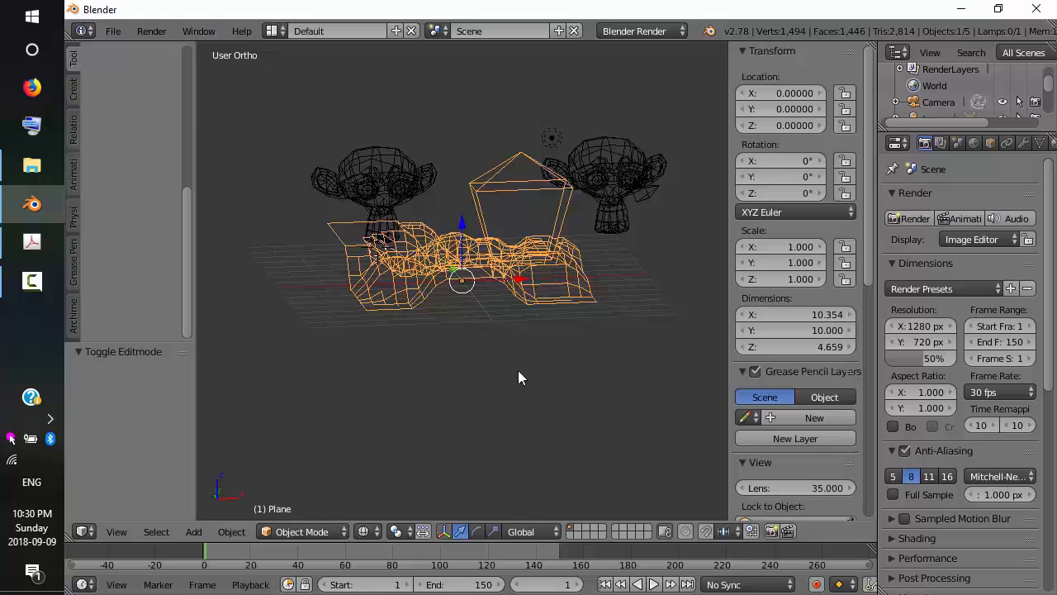